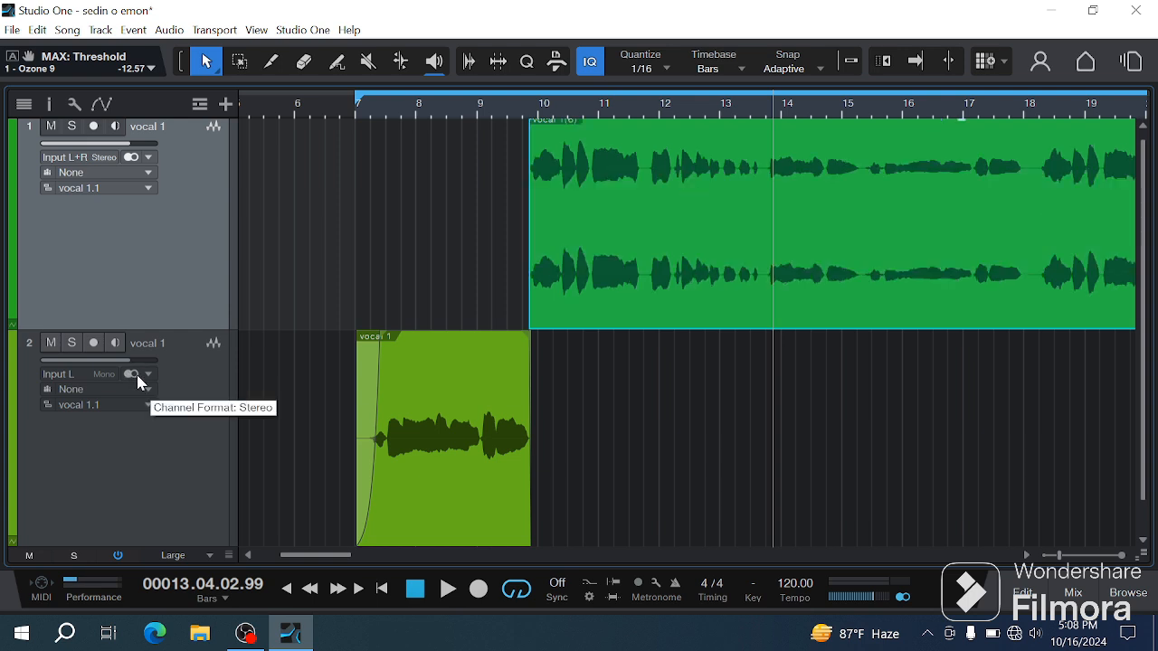
- Bounce the short vocal clip on the second track to a new audio event
left_click(354, 437)
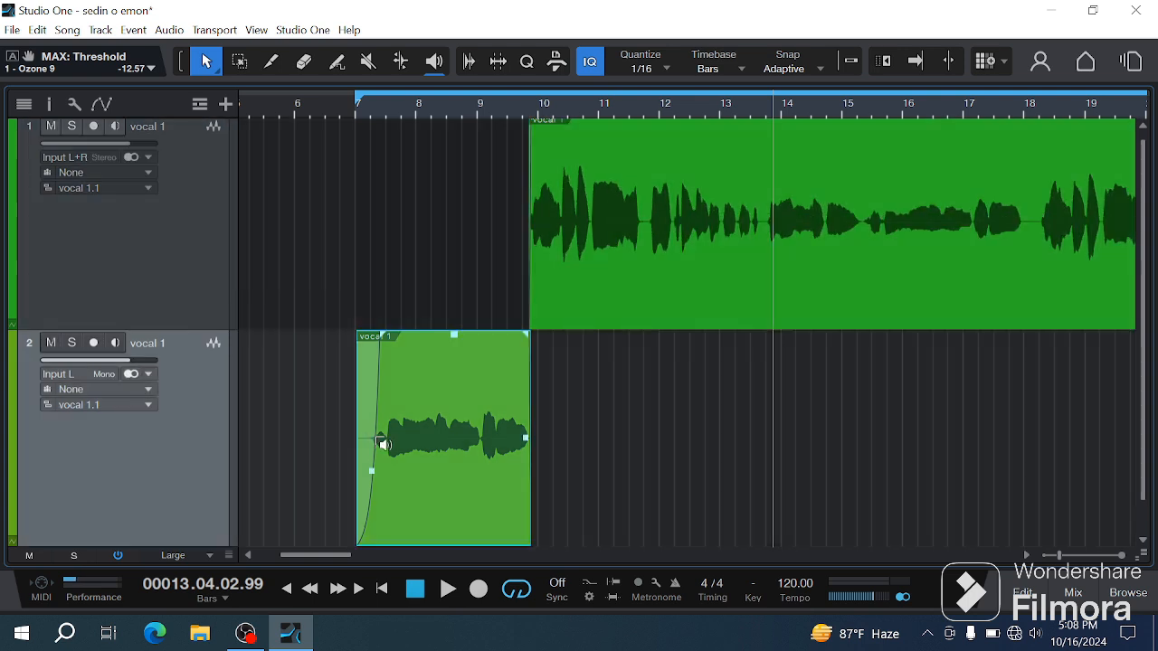
scroll(425, 303, "down", 1)
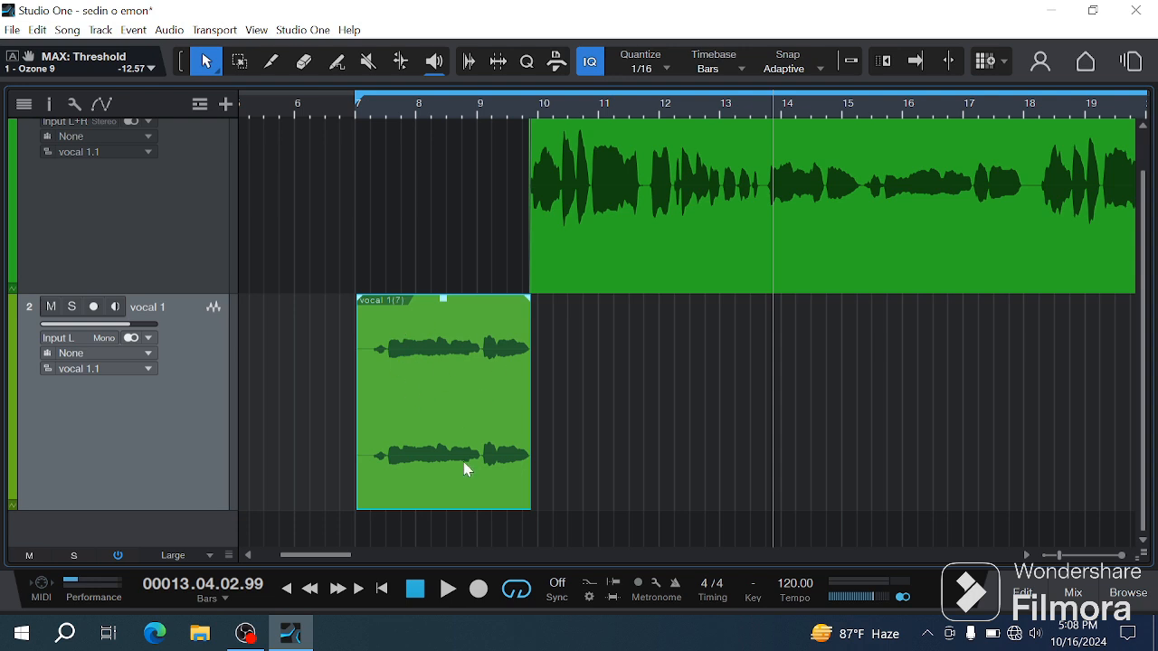
left_click(560, 262)
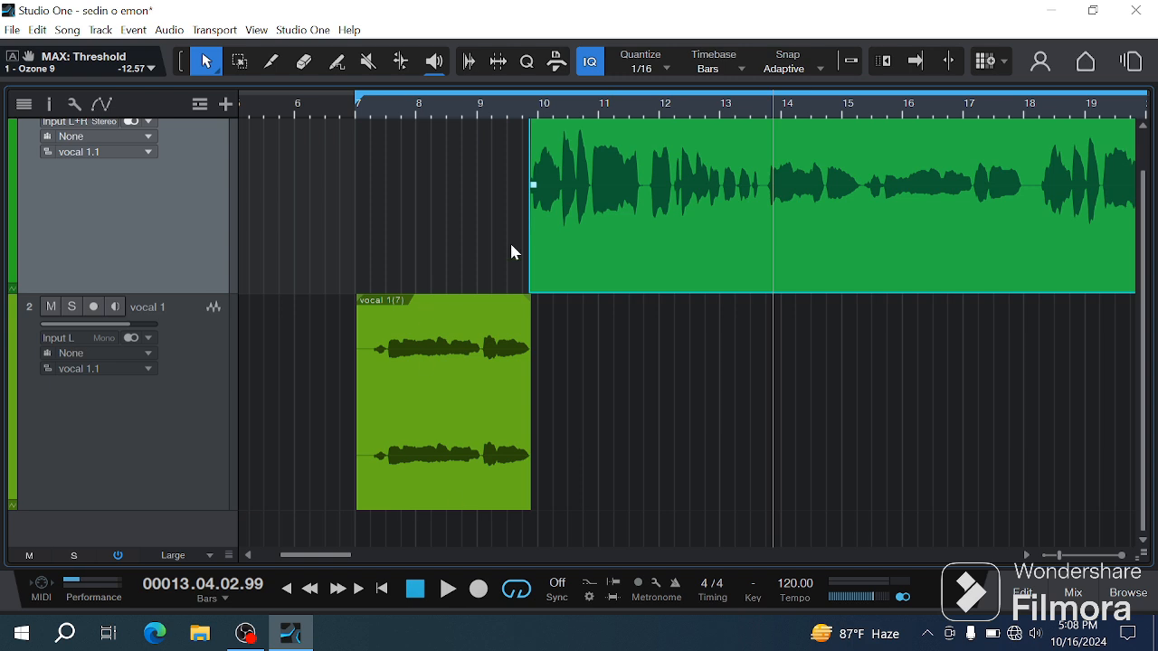
- Remove the second track together with its bounced clip
scroll(511, 248, "up", 1)
scroll(520, 258, "down", 1)
scroll(530, 267, "up", 1)
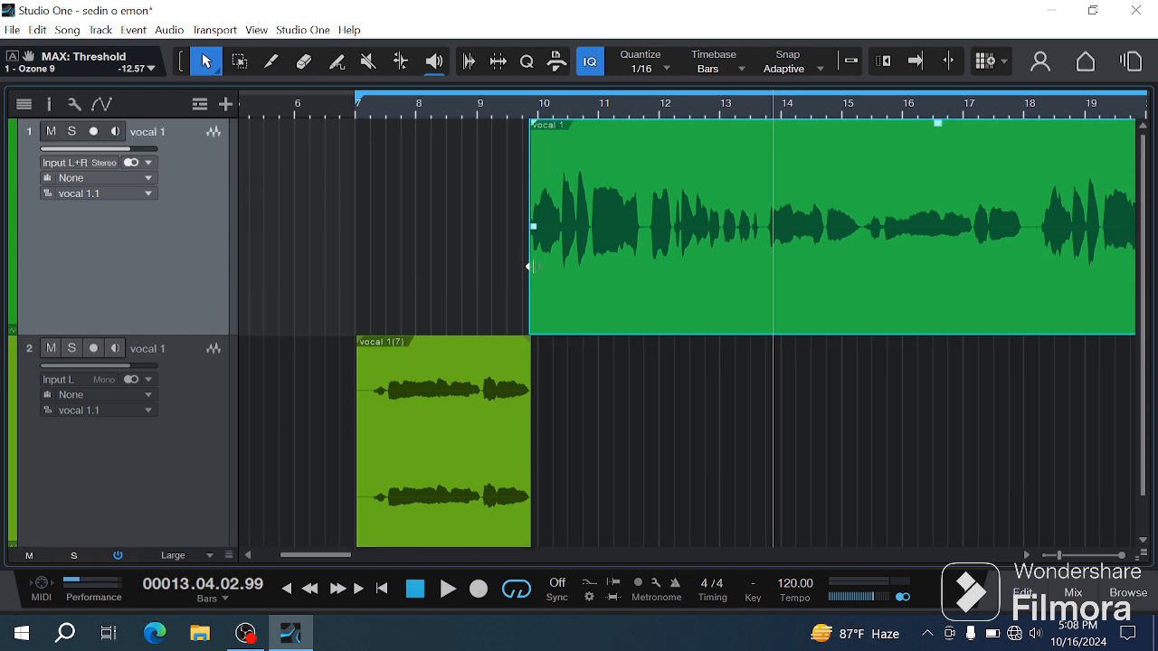
left_click(482, 383)
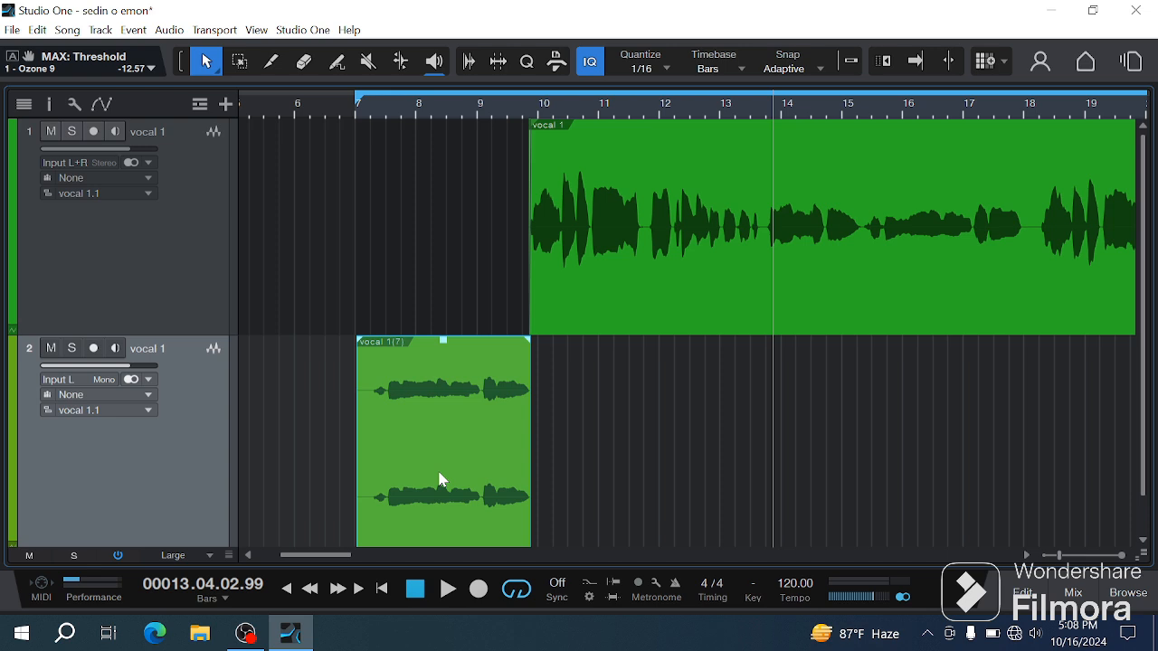
key("Delete")
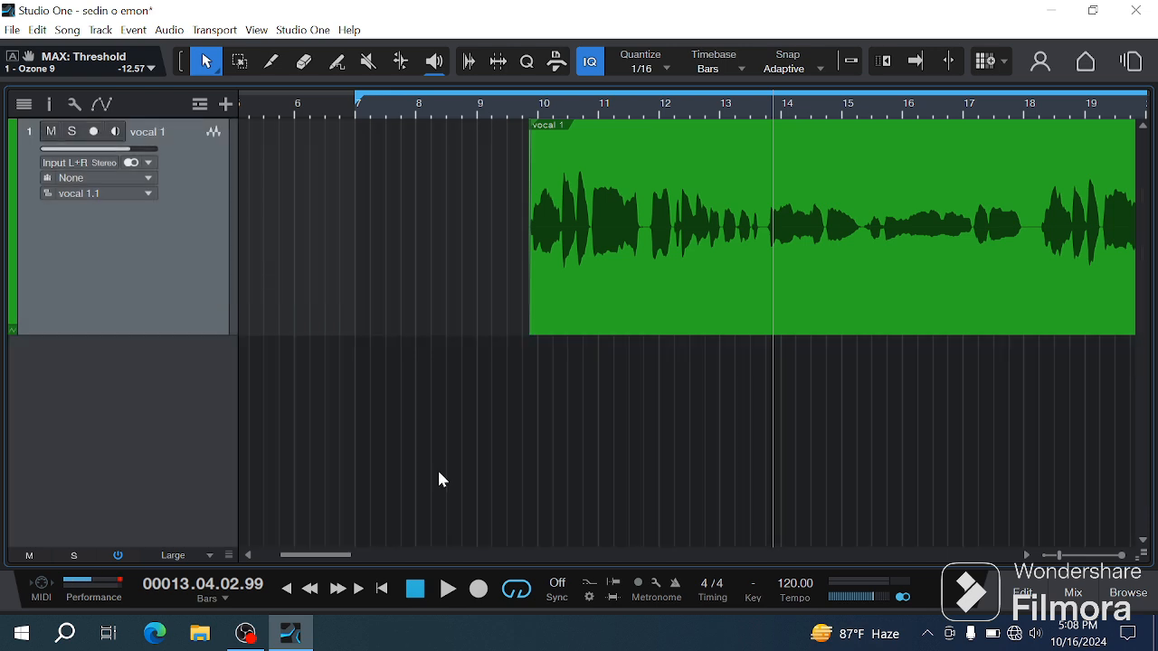
- Undo the track removal, bounce and split edits, back to one continuous vocal clip on a single track
key("ctrl+z")
key("ctrl+z")
key("ctrl+z")
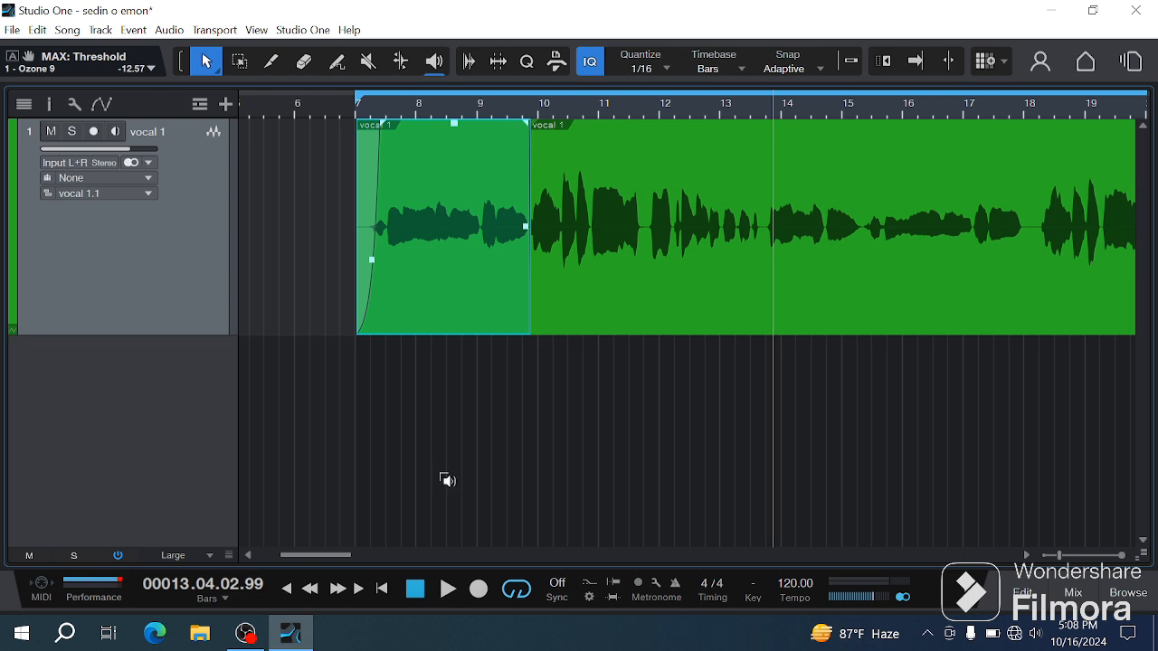
key("z")
key("Right")
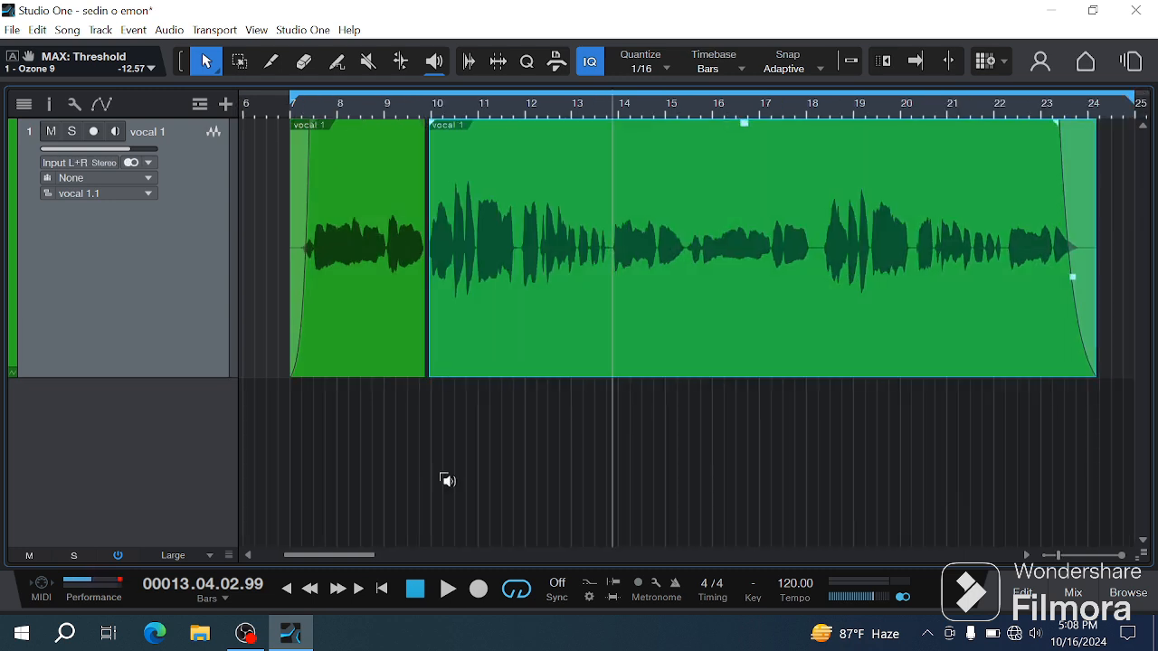
key("ctrl+z")
key("ctrl+z")
key("ctrl+z")
key("ctrl+z")
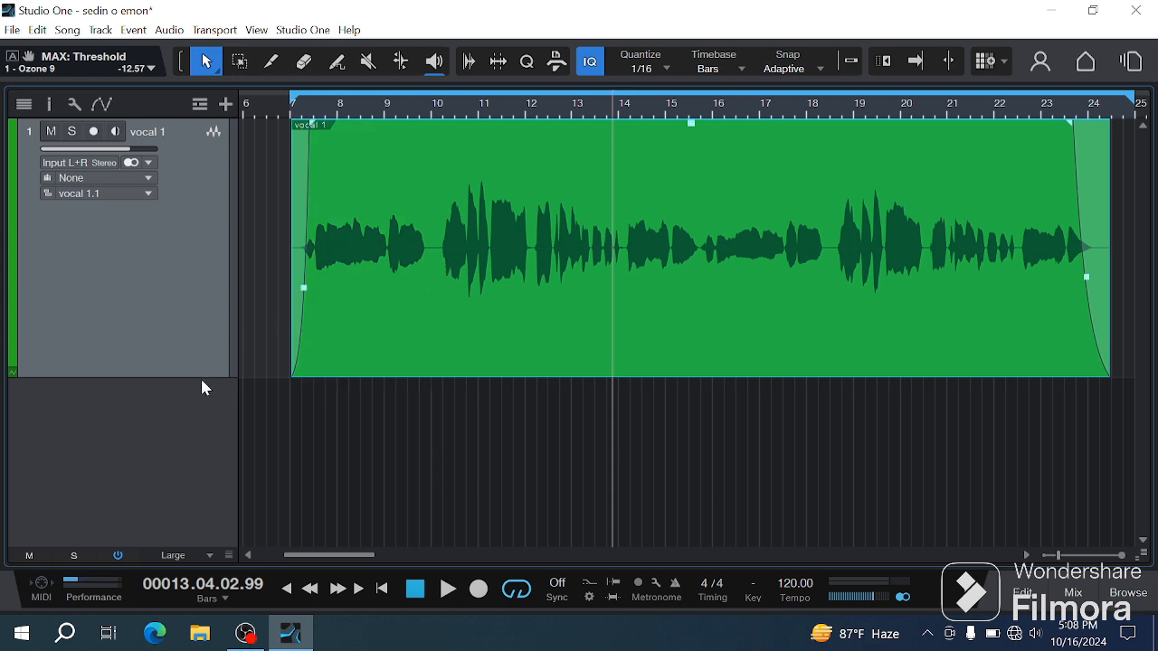
- Reduce the vocal 1 track's height and copy its clip onto three new tracks below
left_click_drag(201, 377, 224, 286)
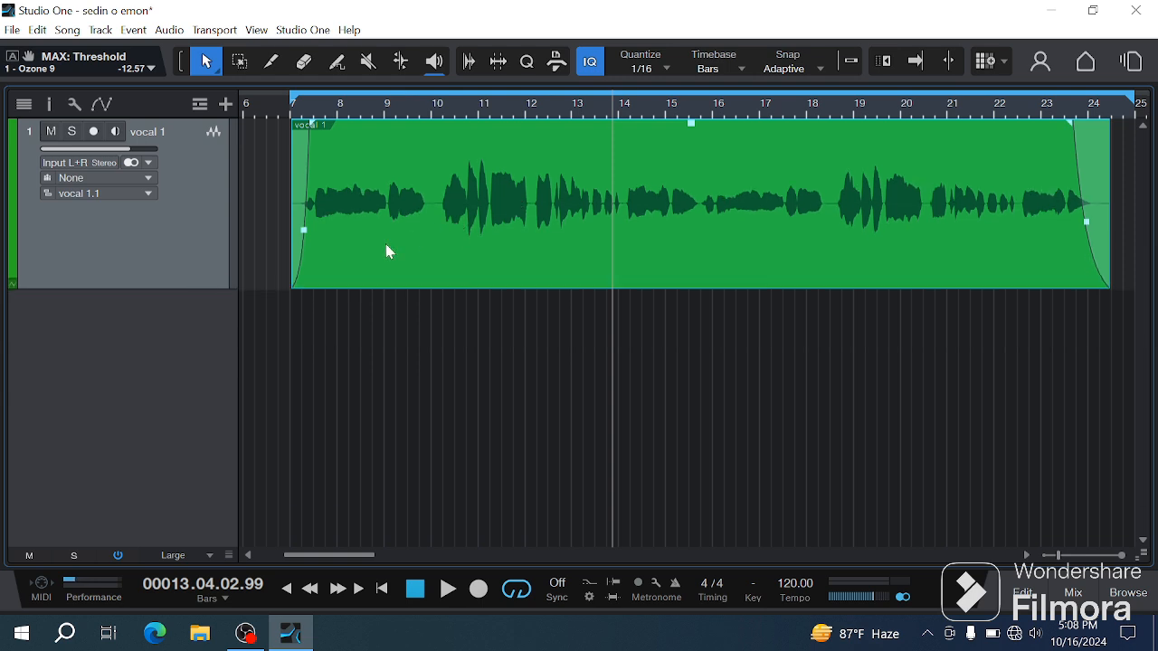
left_click_drag(385, 252, 388, 336)
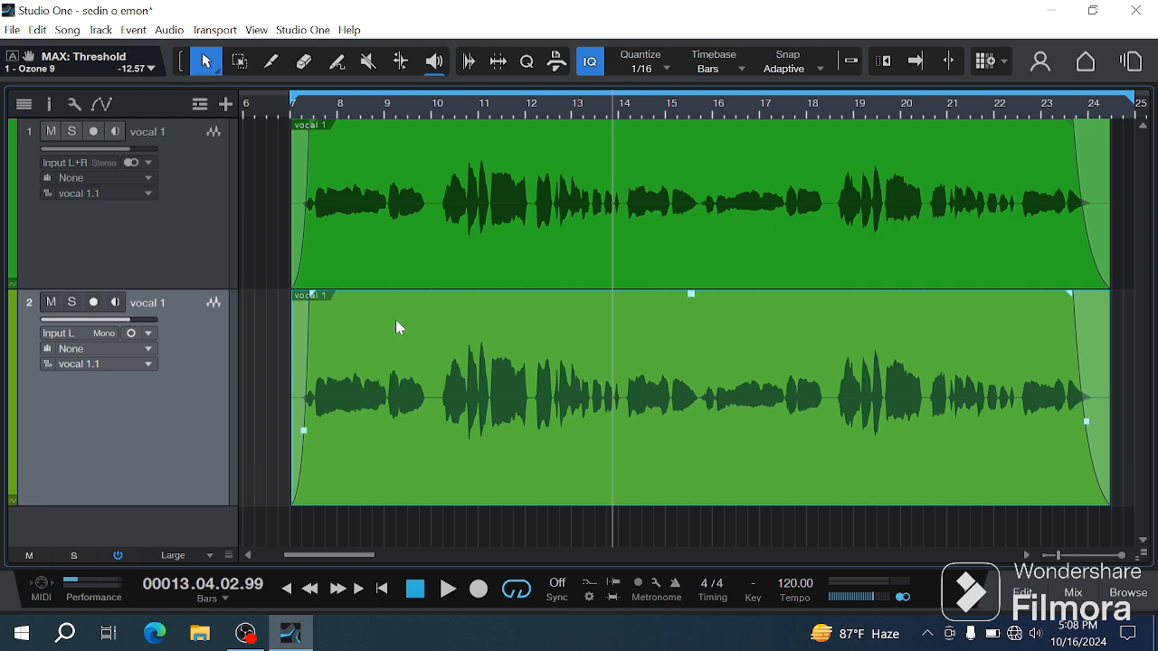
scroll(397, 324, "down", 2)
scroll(405, 329, "down", 1)
left_click_drag(404, 173, 404, 329)
- Undo the three track copies so only the original vocal 1 track is left
key("ctrl+z")
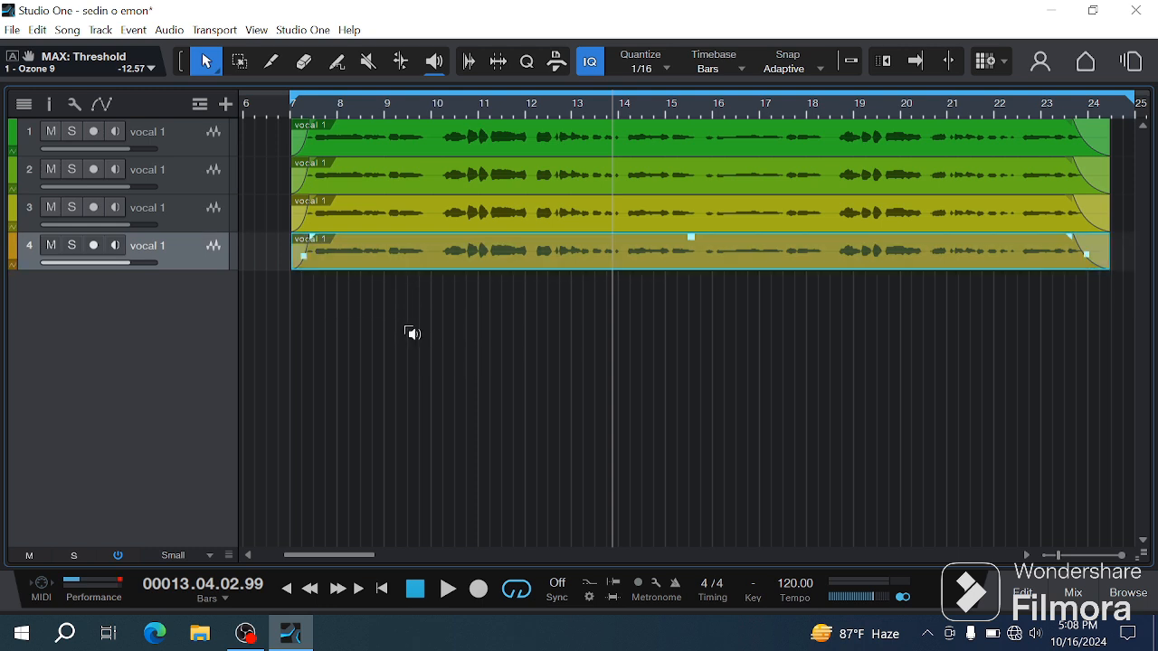
key("ctrl+z")
key("ctrl+z")
key("ctrl+z")
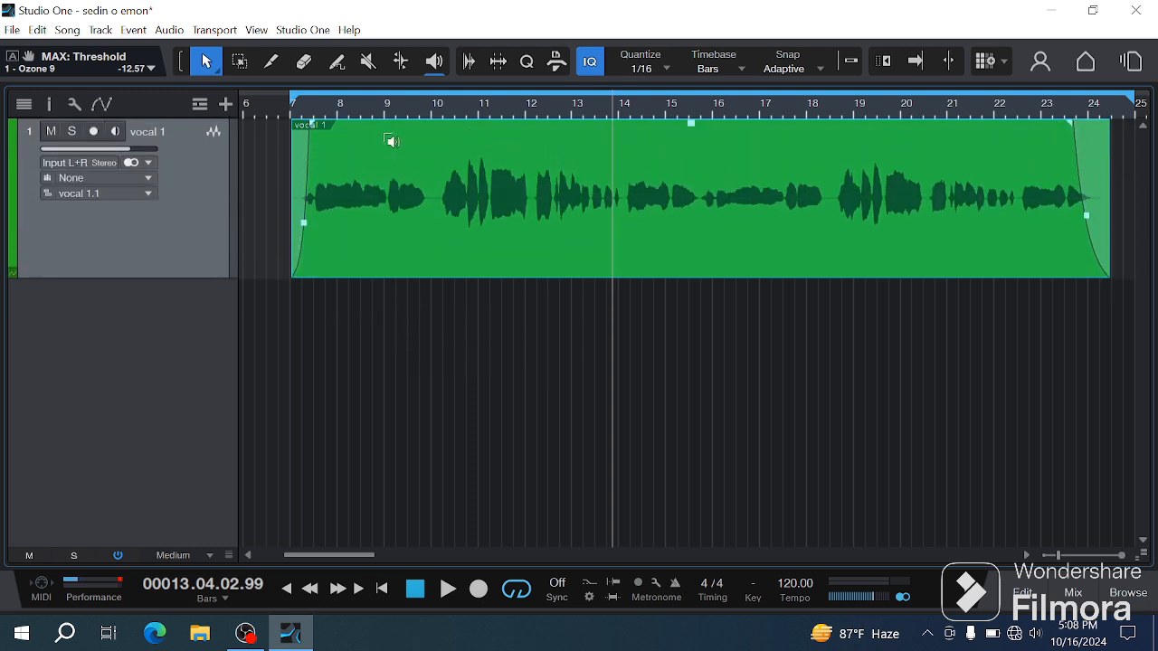
- Duplicate the vocal 1 track completely, including its clip, and show the inspector for the original track
right_click(166, 183)
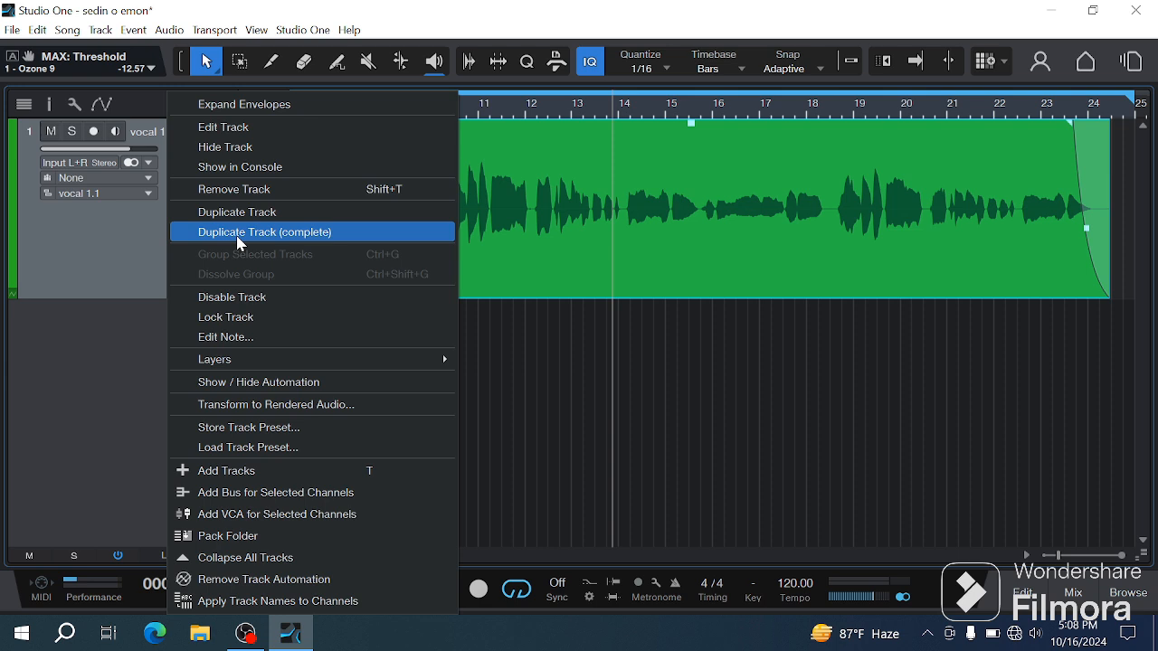
left_click(240, 232)
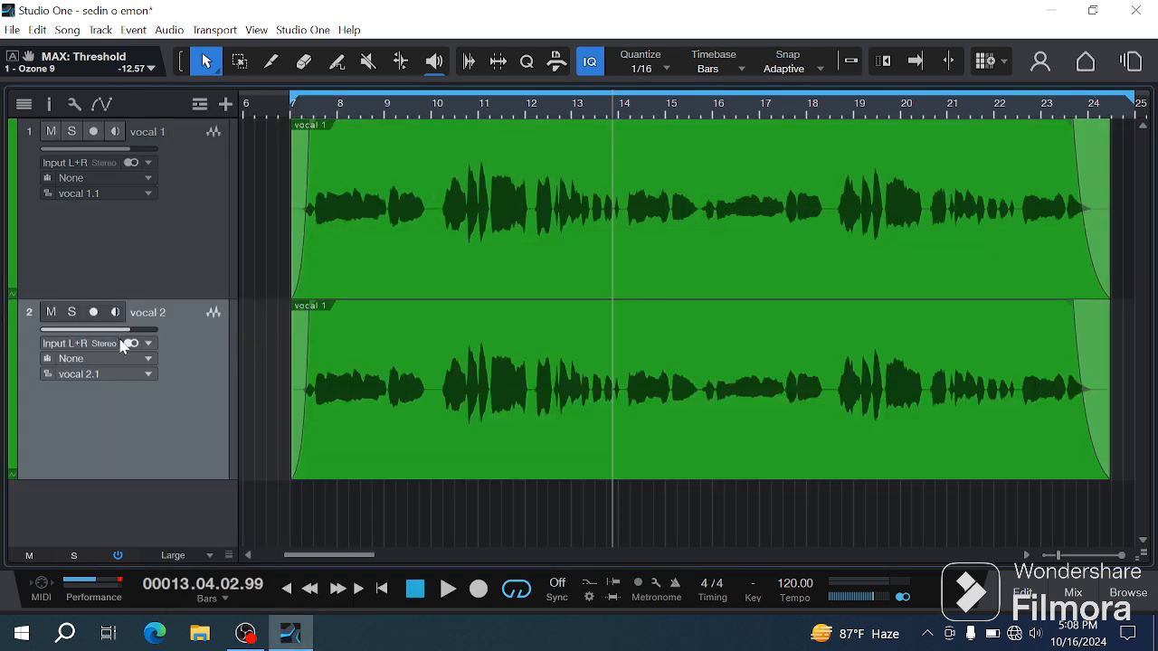
left_click(49, 104)
left_click(316, 256)
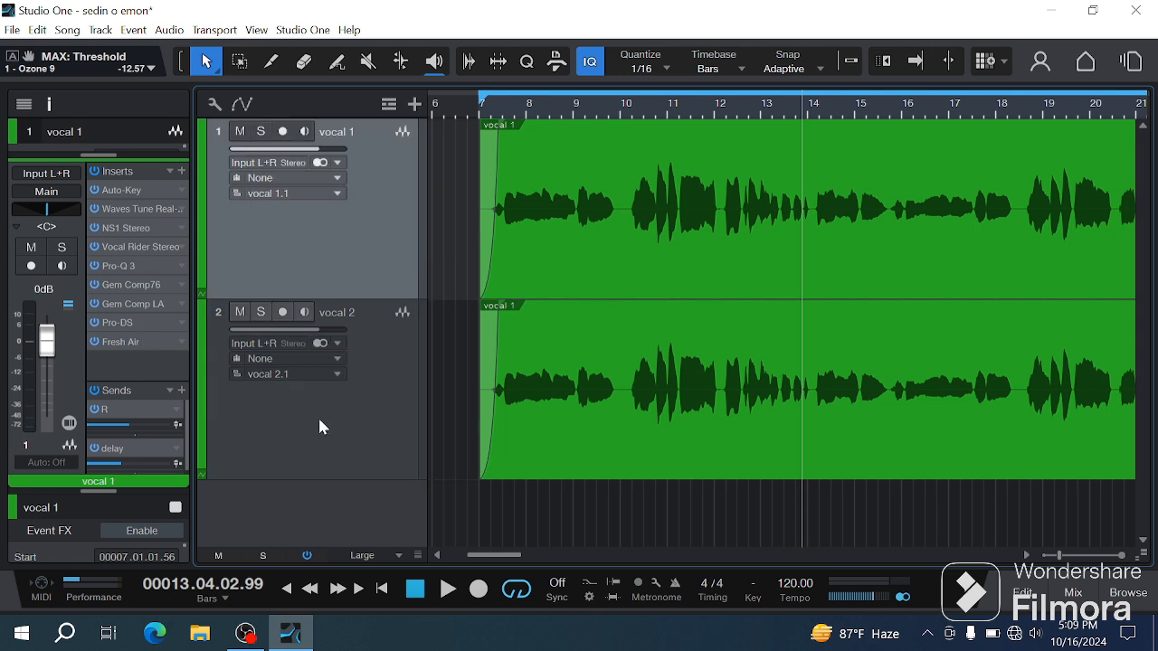
- Remove the complete duplicate track, vocal 2
left_click(327, 409)
key("shift+t")
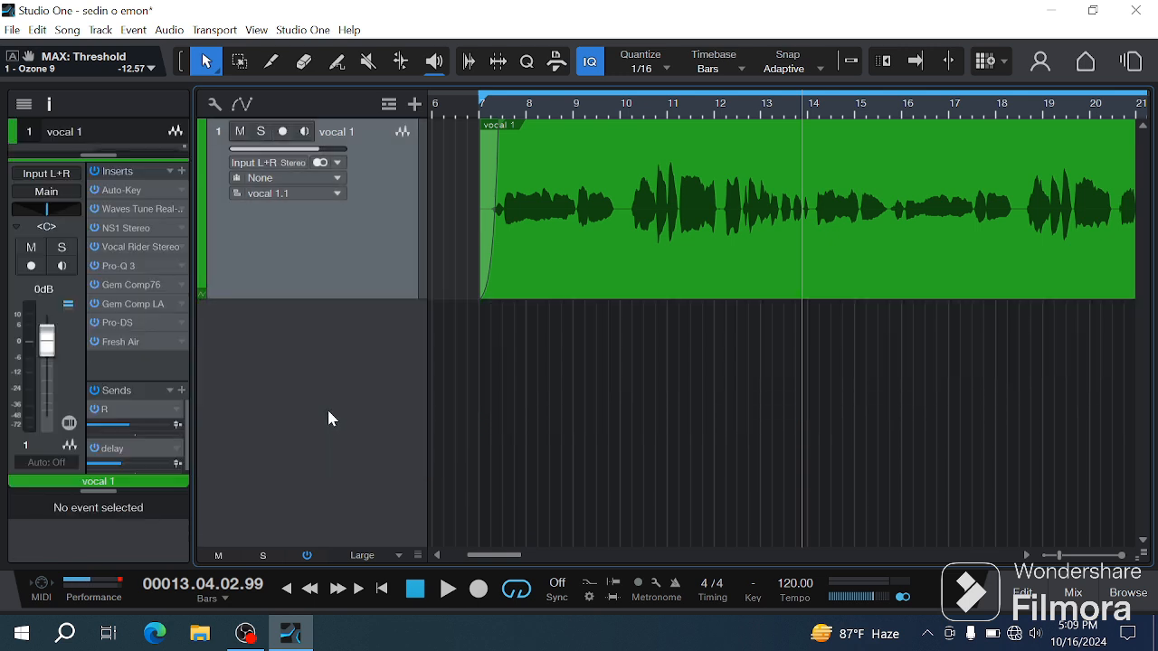
- Duplicate the vocal 1 track without its audio clip
right_click(298, 256)
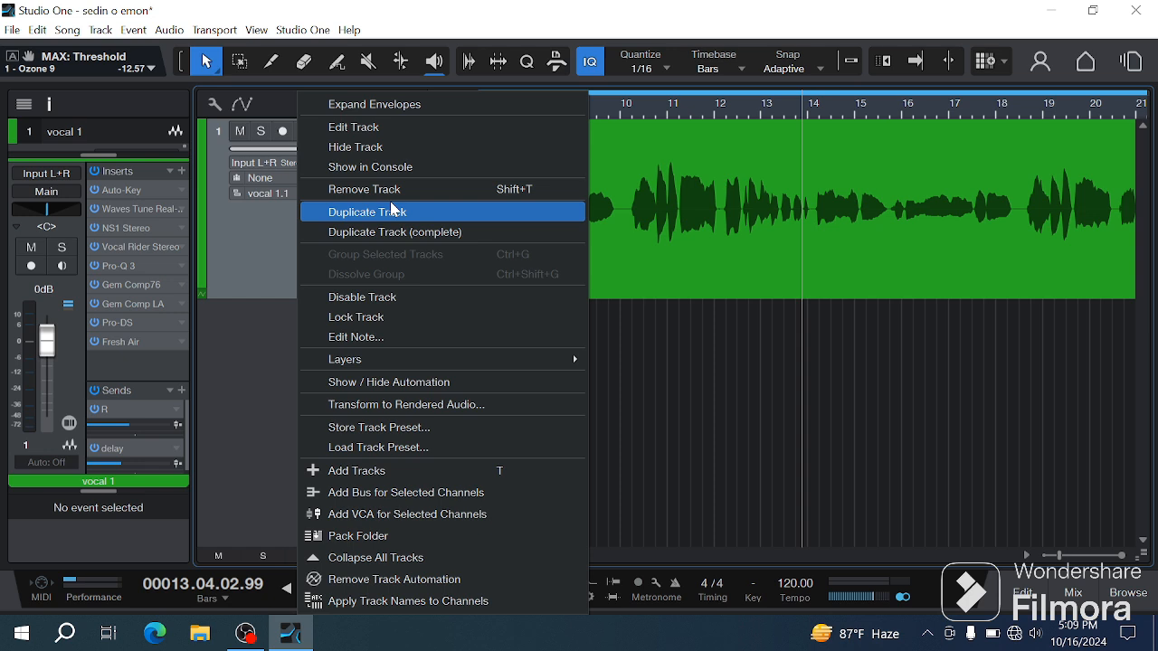
left_click(392, 210)
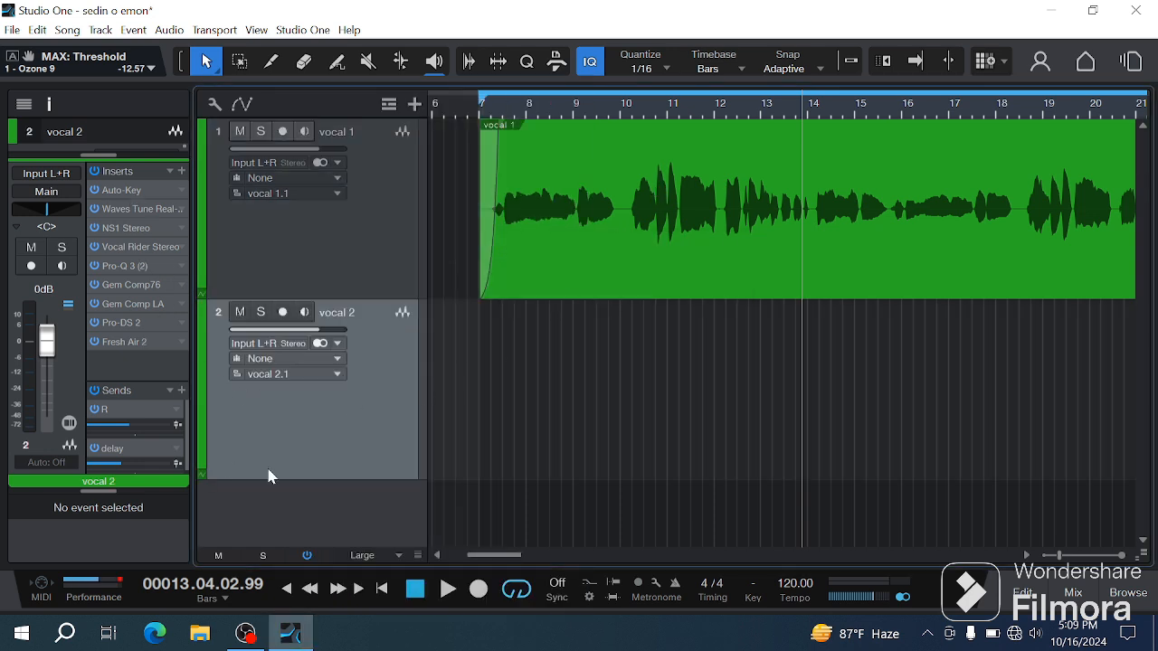
- Look at the layer options of the empty vocal 2 track and remove that track
left_click(337, 373)
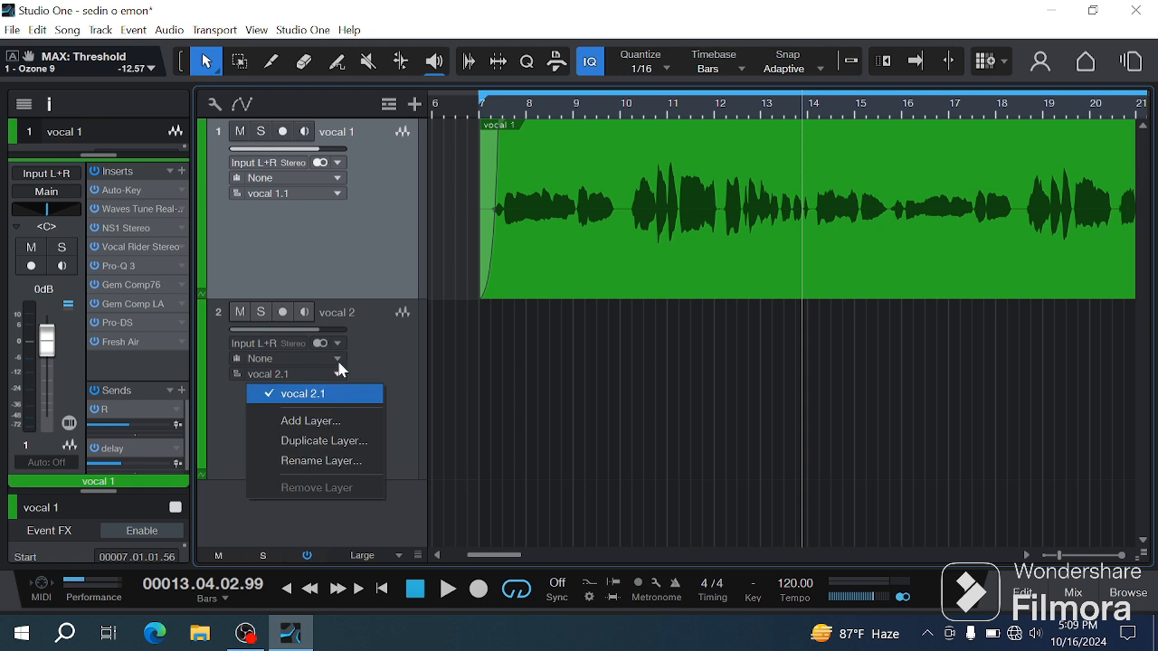
left_click(391, 377)
left_click(393, 377)
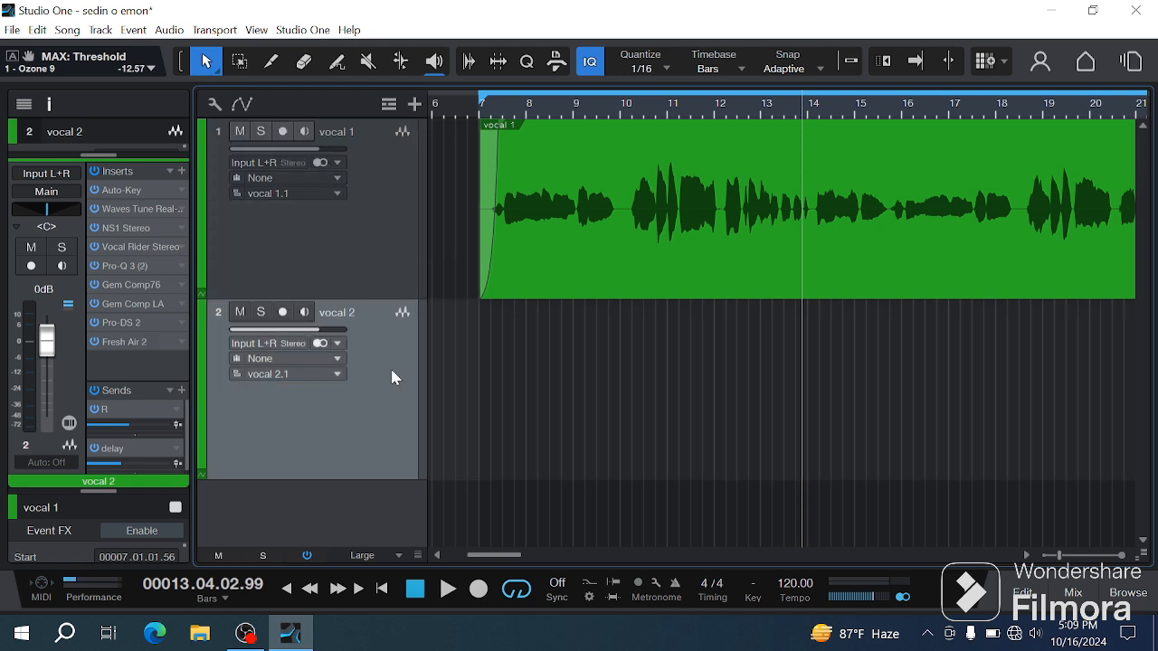
key("Delete")
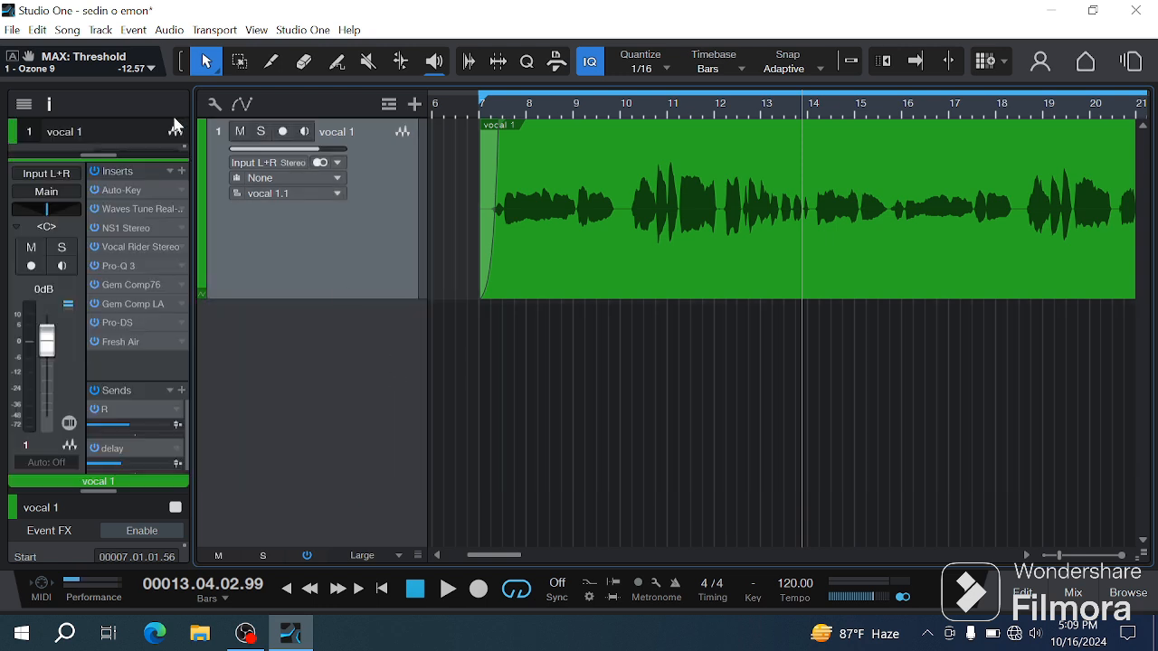
- Disable the vocal 1 track
right_click(329, 234)
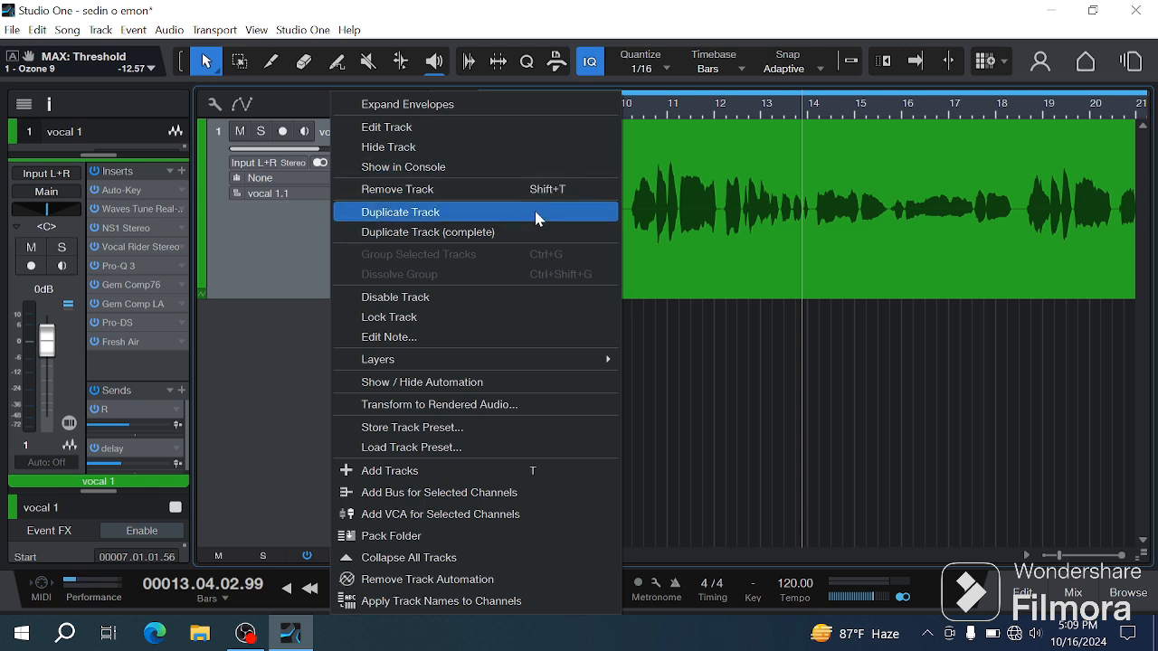
left_click(454, 302)
key("w")
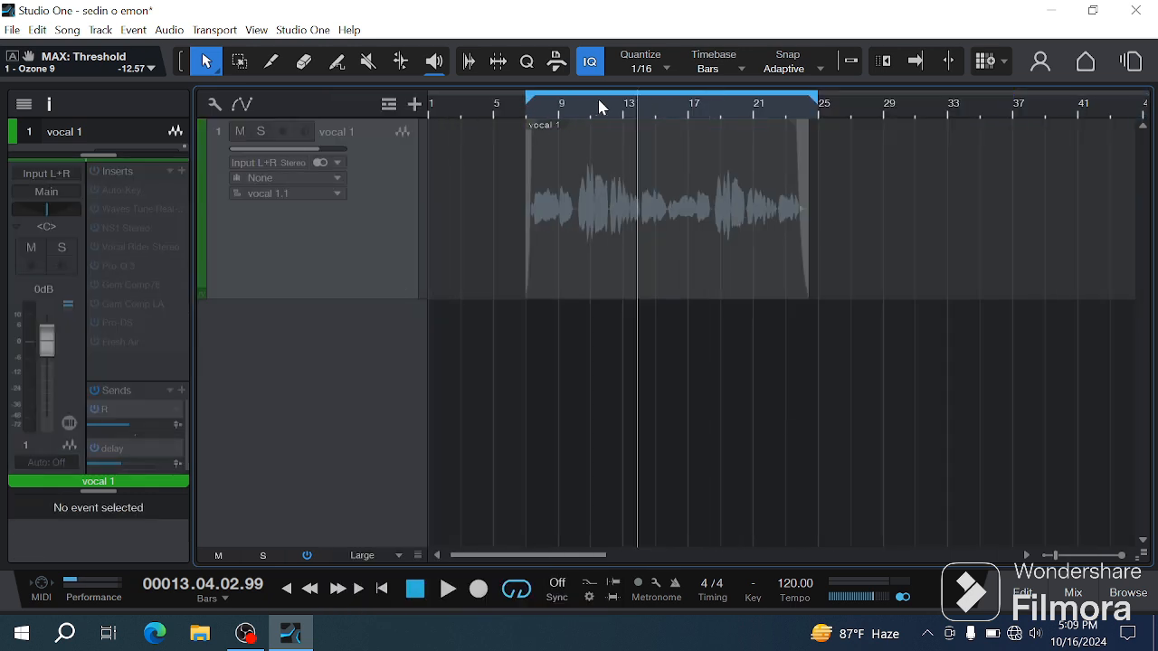
- Enable the vocal 1 track again
right_click(308, 264)
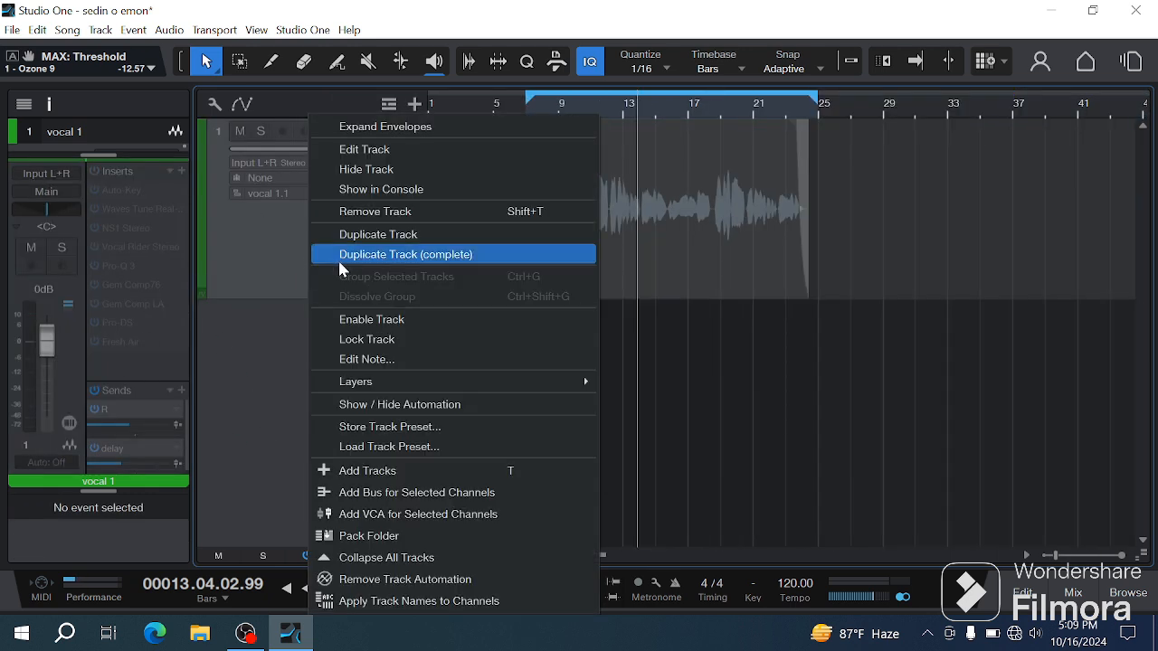
left_click(412, 319)
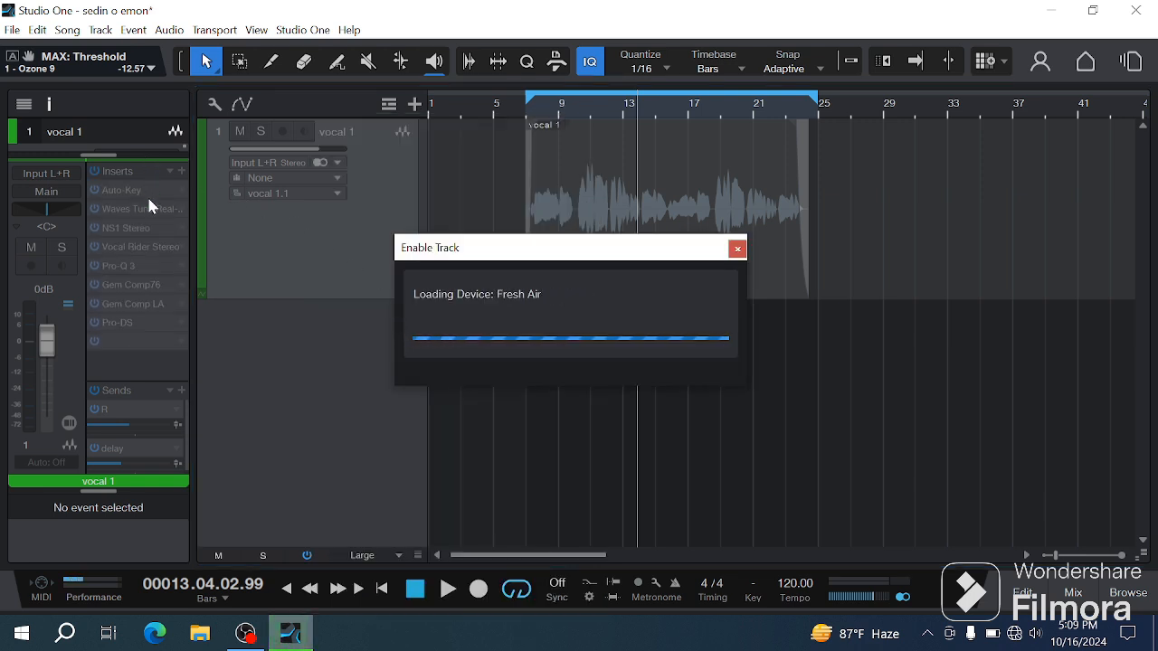
- Place the playback cursor in bar 7, near the start of the vocal clip, and play it
left_click(510, 104)
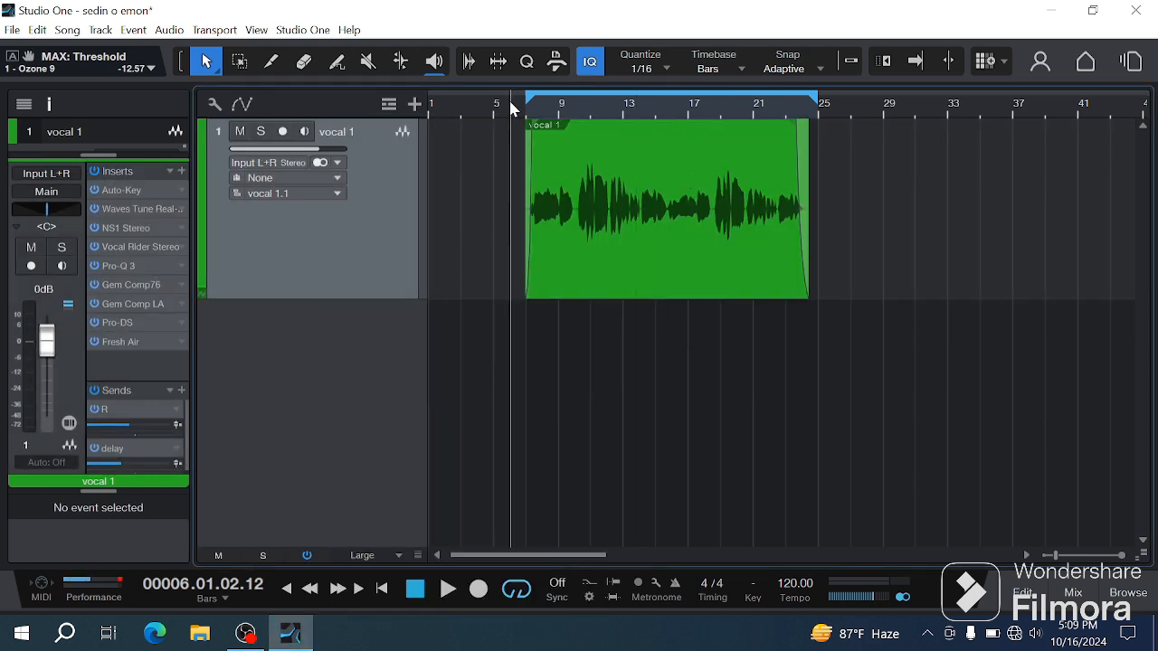
scroll(575, 112, "up", 2)
left_click(515, 112)
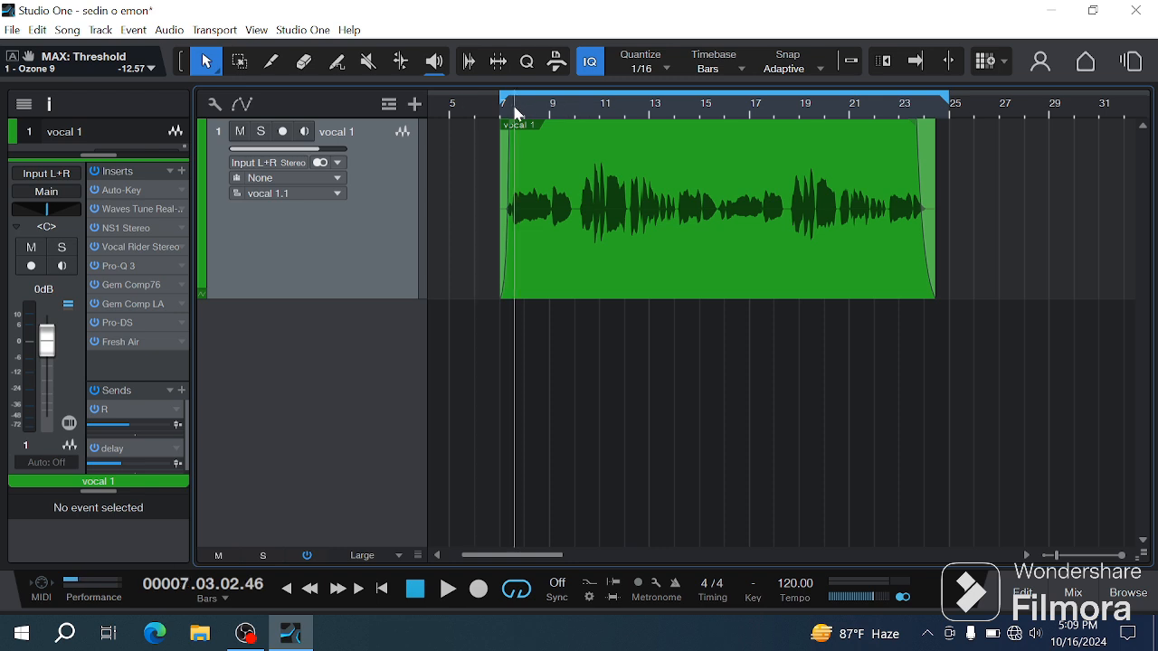
key("space")
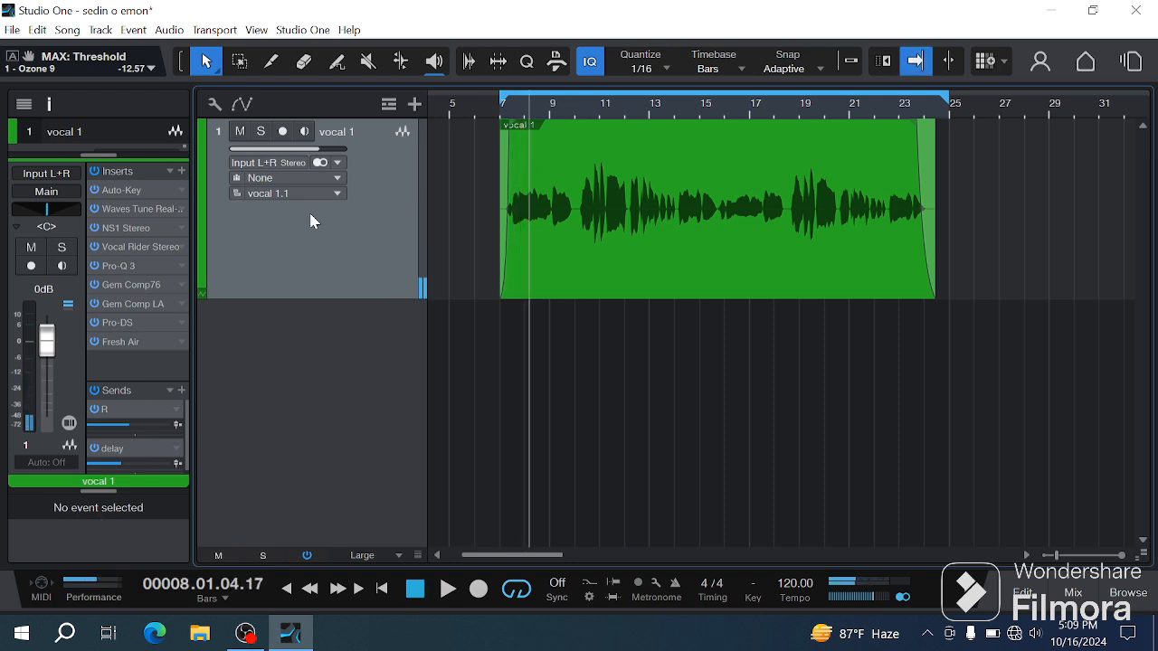
- Examine the CPU load per plug-in in the Performance Monitor with Show Devices enabled, and close it
left_click(70, 585)
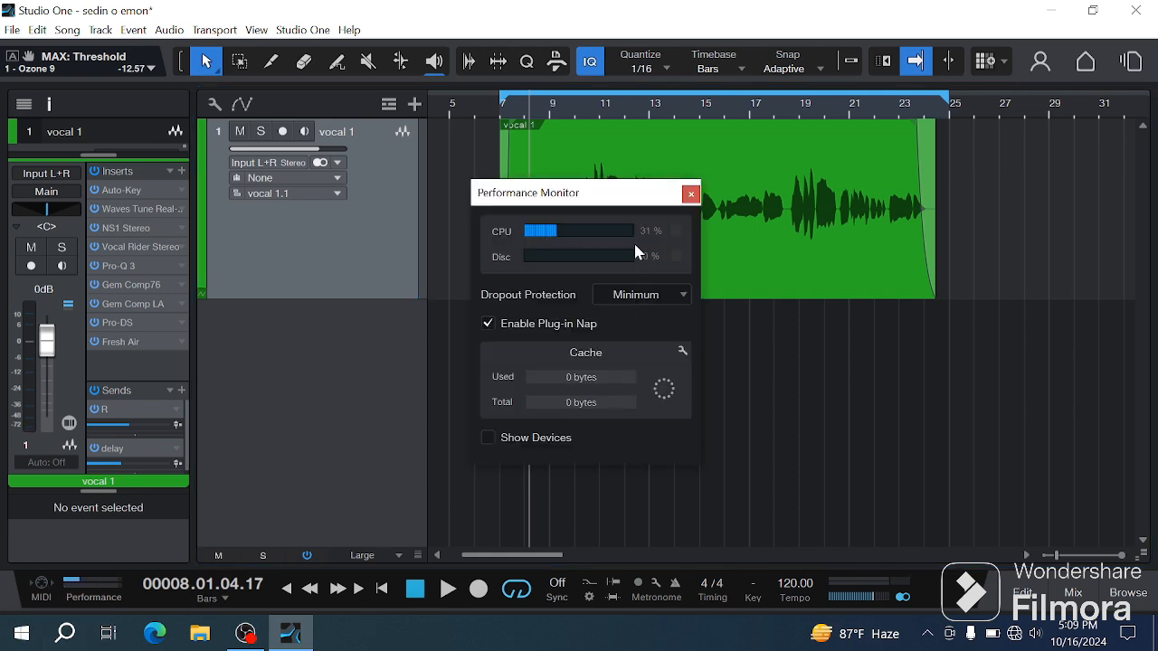
left_click_drag(631, 201, 631, 175)
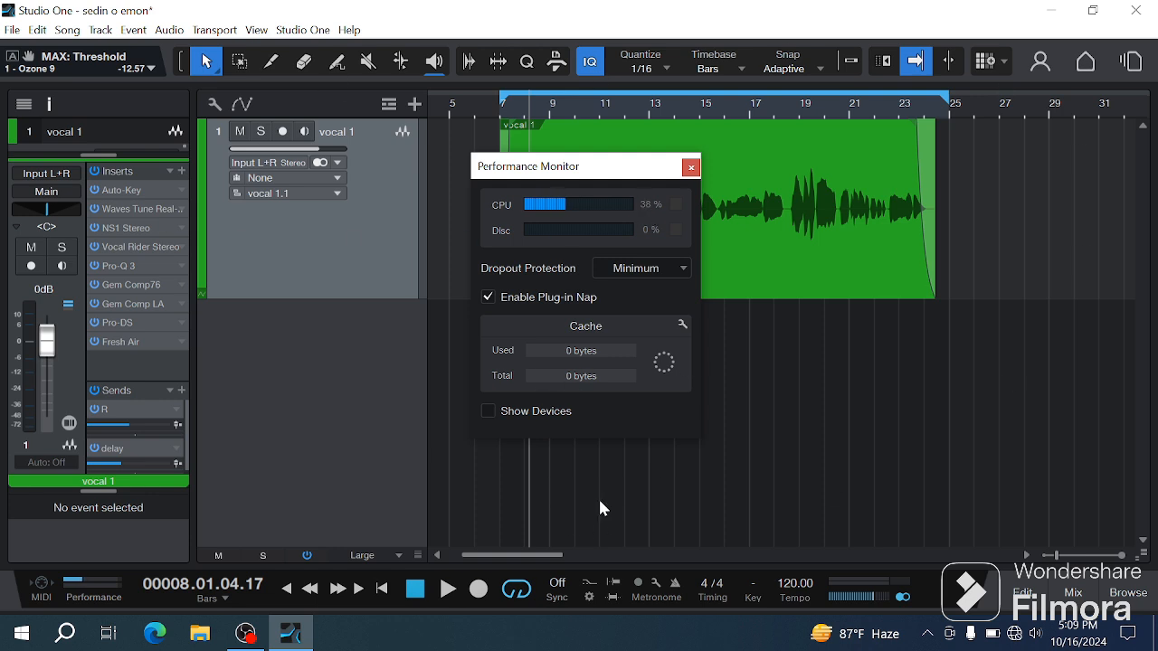
left_click(489, 412)
left_click_drag(599, 160, 509, 14)
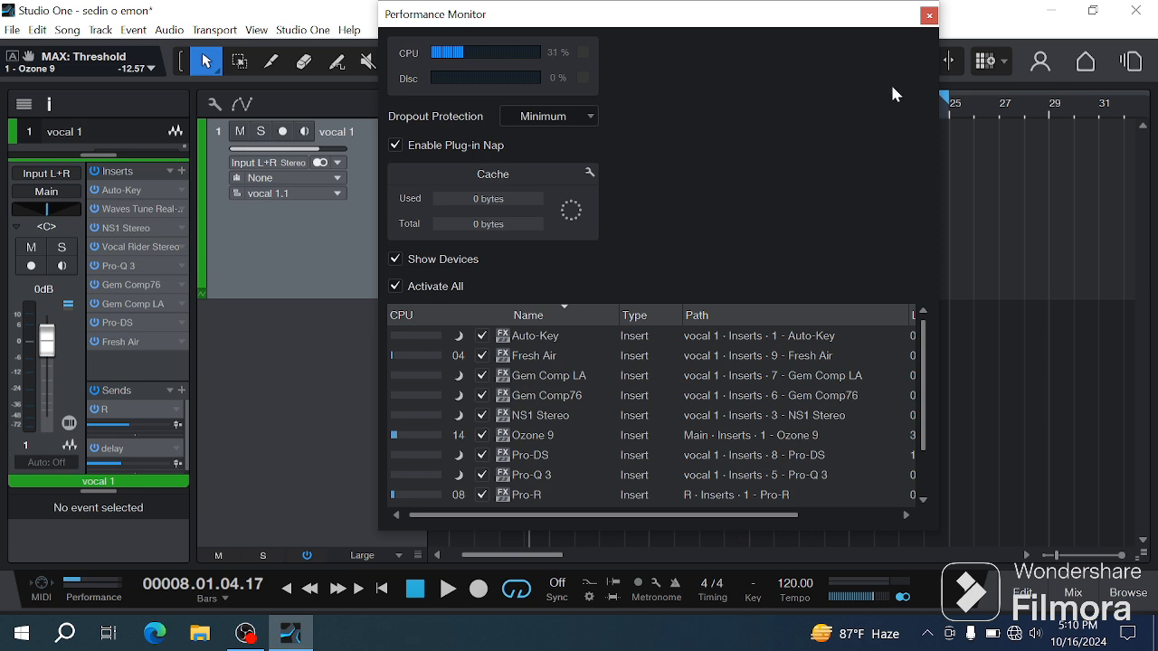
left_click(928, 15)
- Check the time format options for the transport's position display without changing the format
scroll(524, 118, "up", 2)
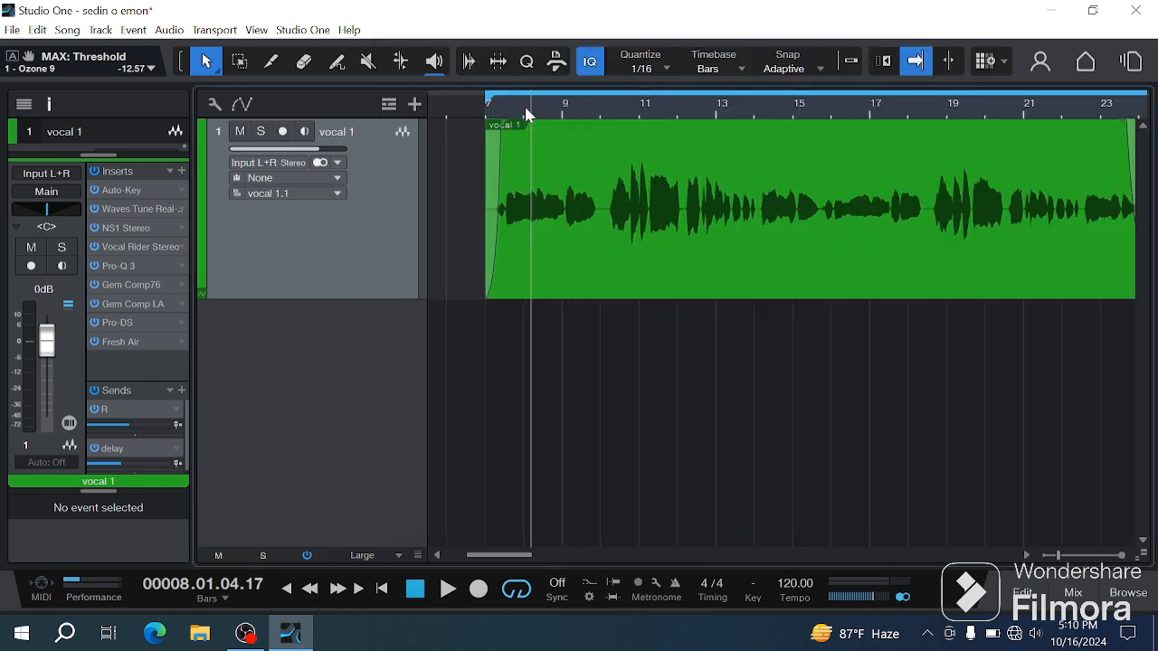
left_click(213, 600)
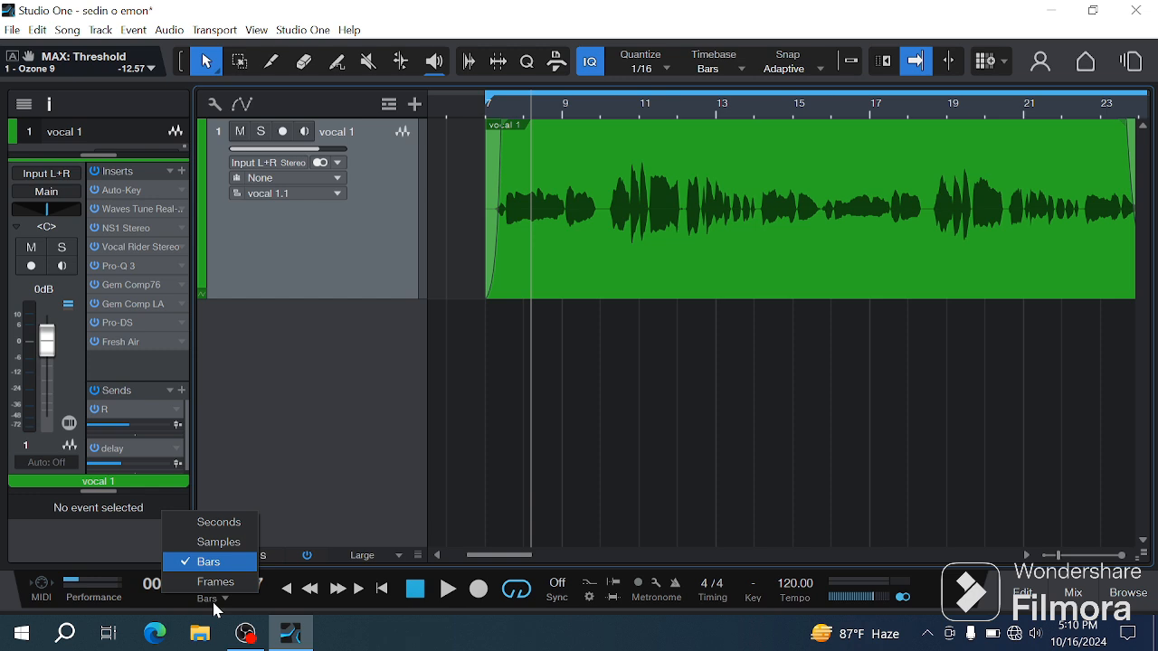
left_click(365, 294)
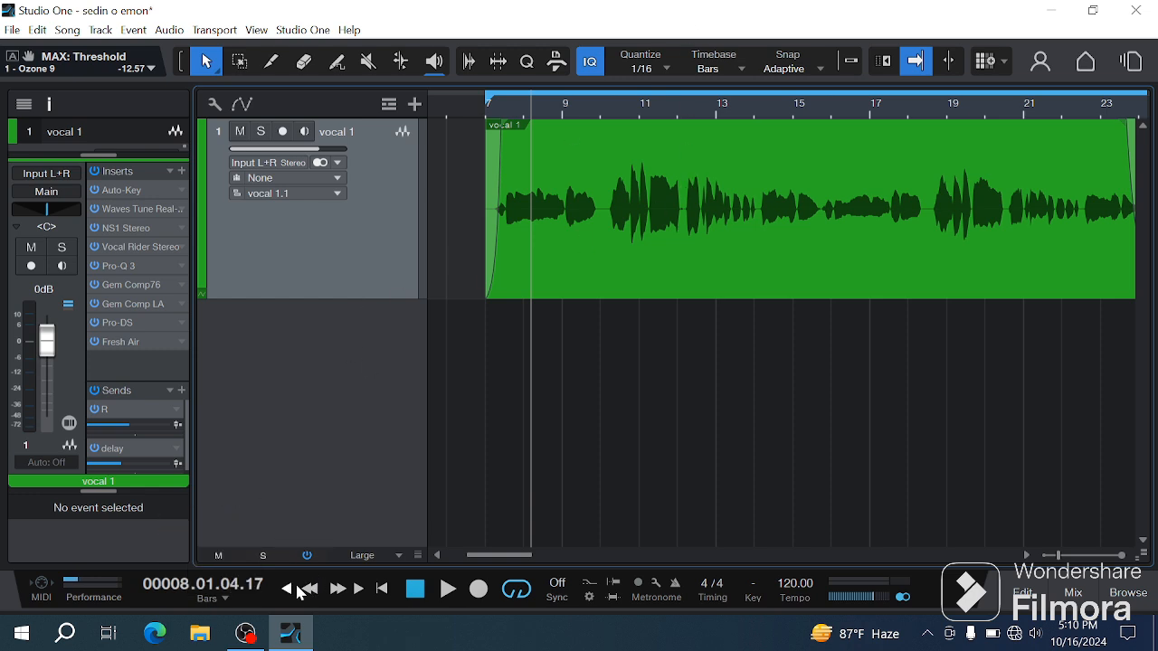
- Return the playback cursor to the song start, and briefly play the vocal clip from bar 9
left_click(382, 589)
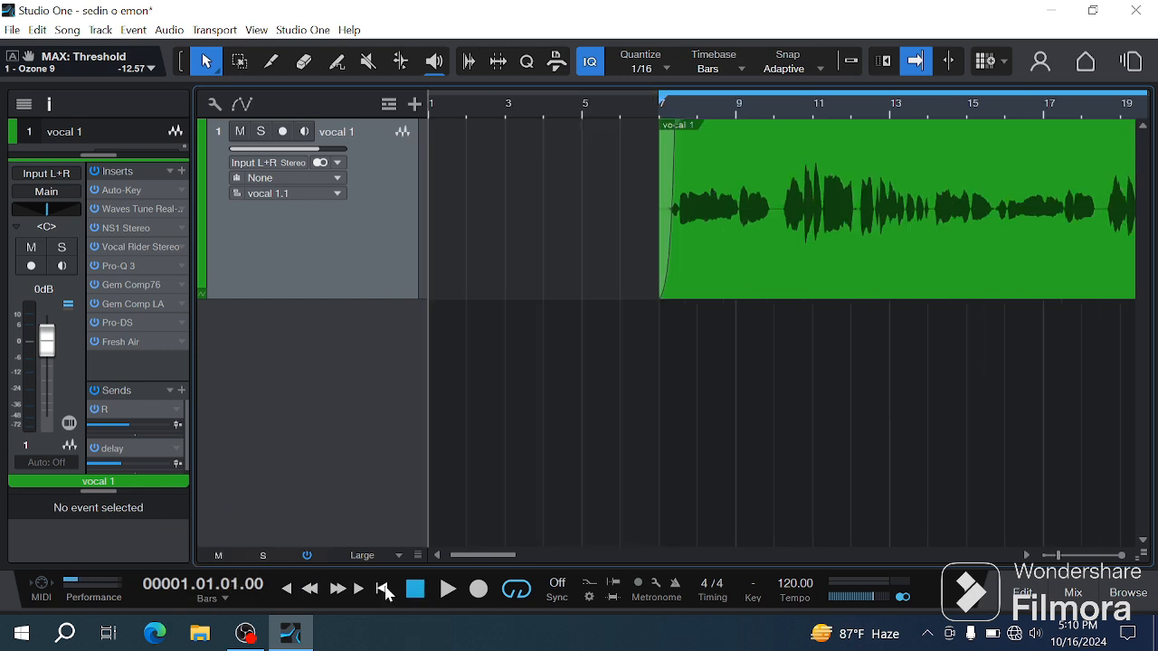
left_click(747, 110)
key("space")
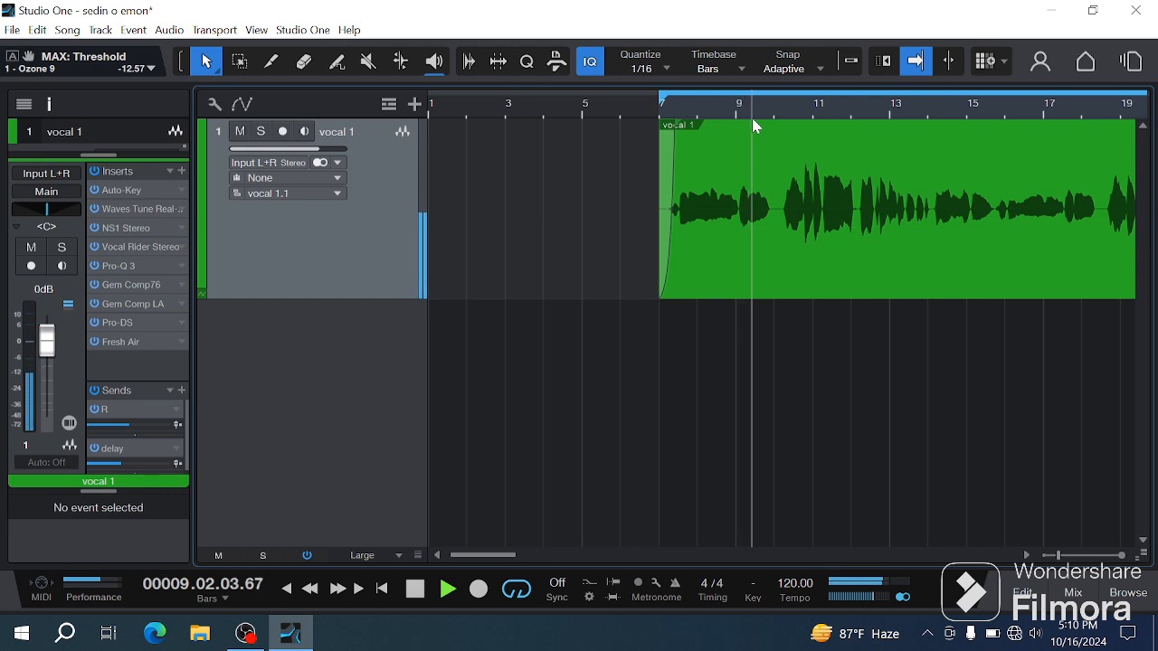
key("space")
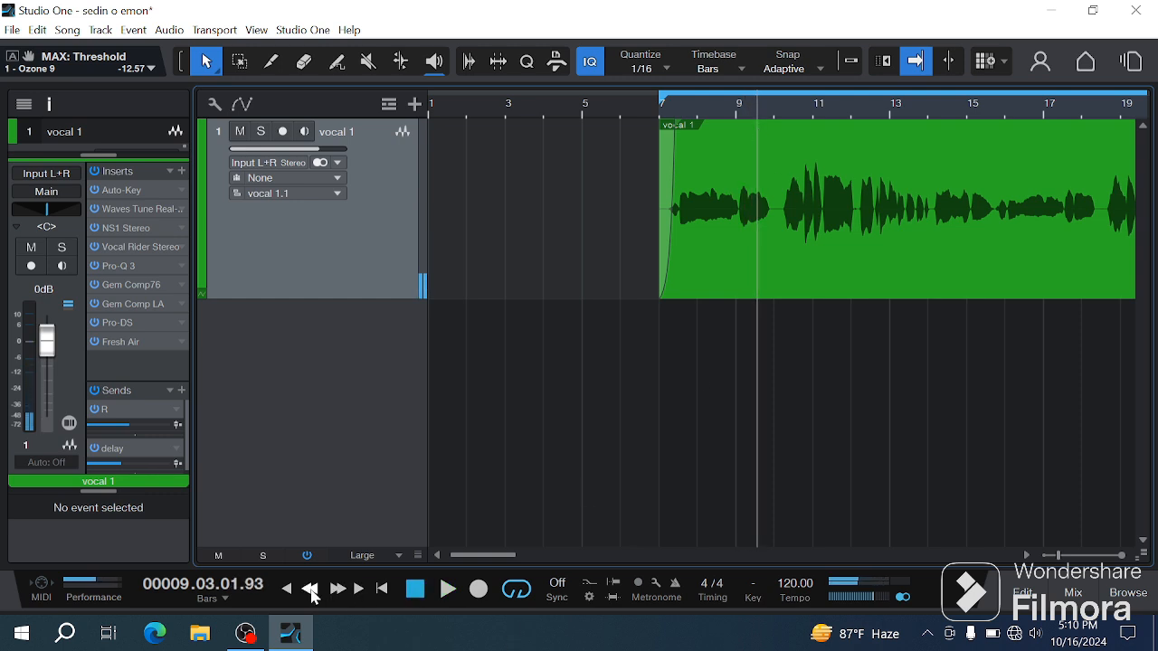
- Rewind the playback cursor to bar 1, and from a new position in the vocal clip jump it back to the song start
left_click_drag(311, 590, 314, 594)
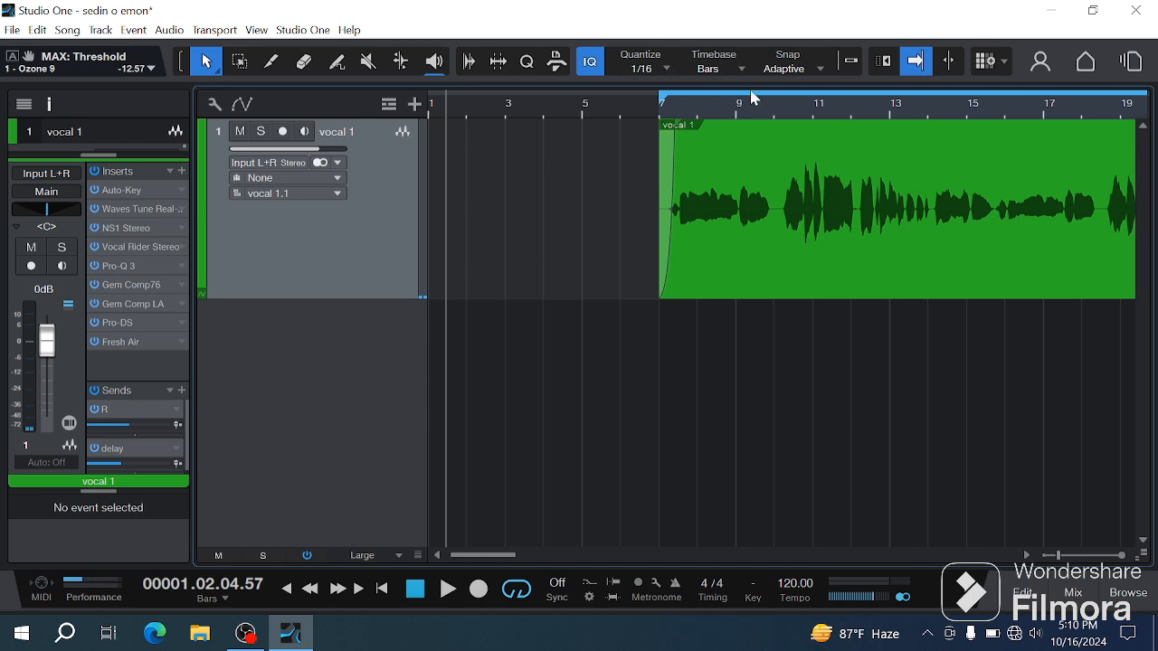
left_click(776, 114)
left_click(287, 589)
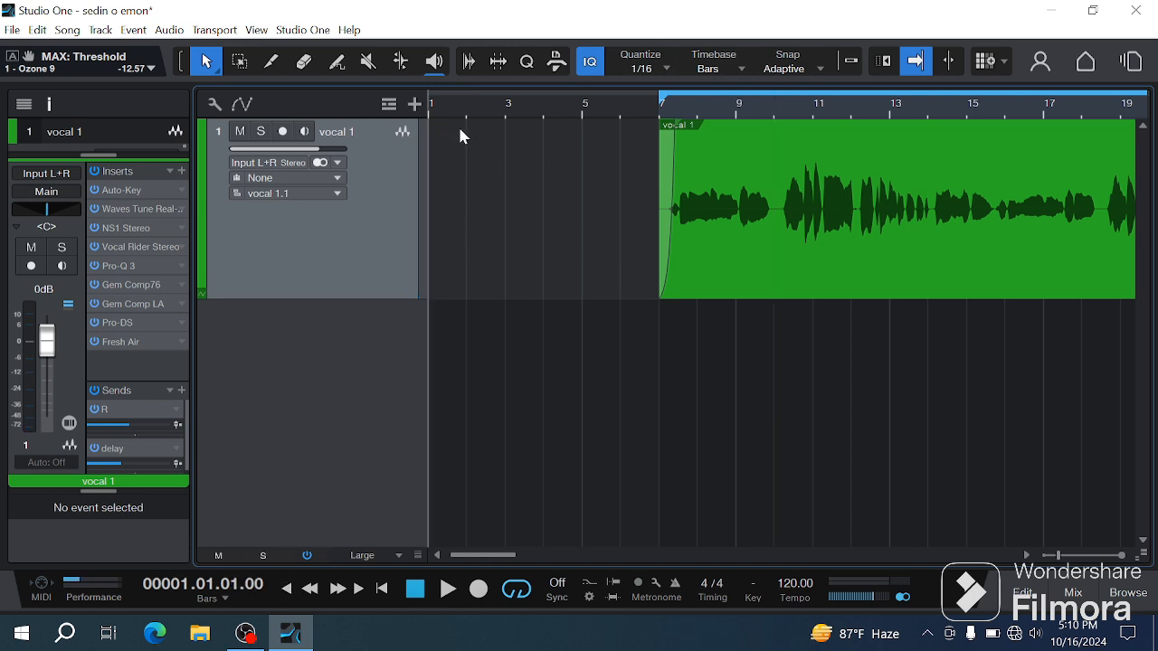
- Fast-forward the playback cursor to bar 4 and jump it ahead to the song end at bar 151
left_click_drag(336, 590, 337, 592)
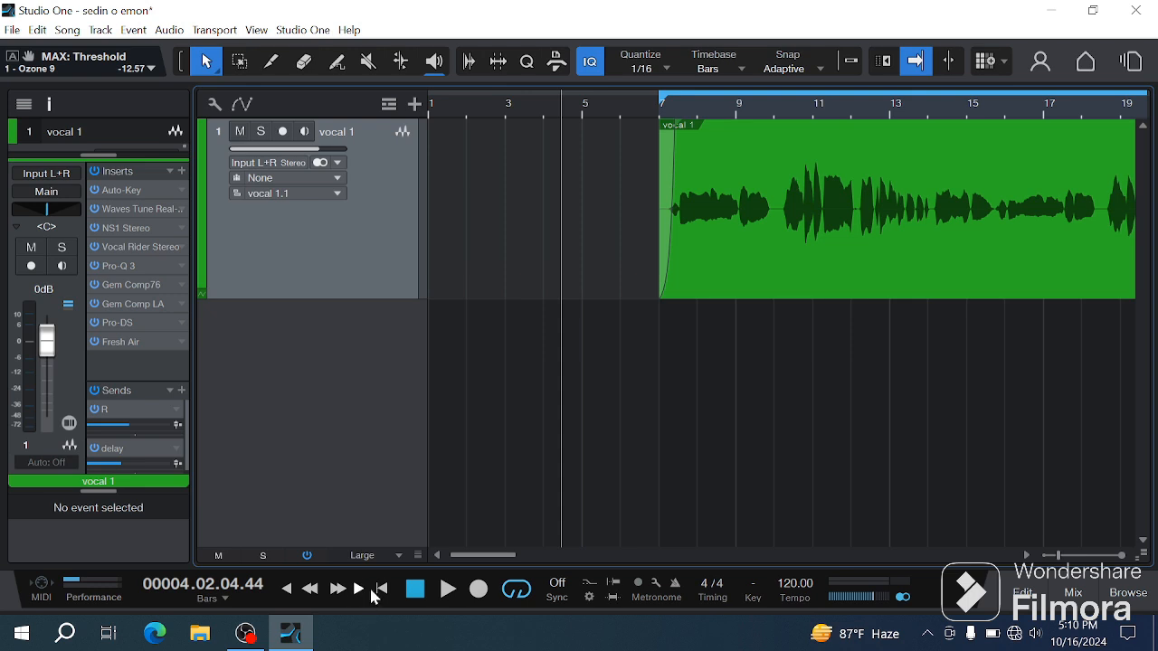
left_click(360, 589)
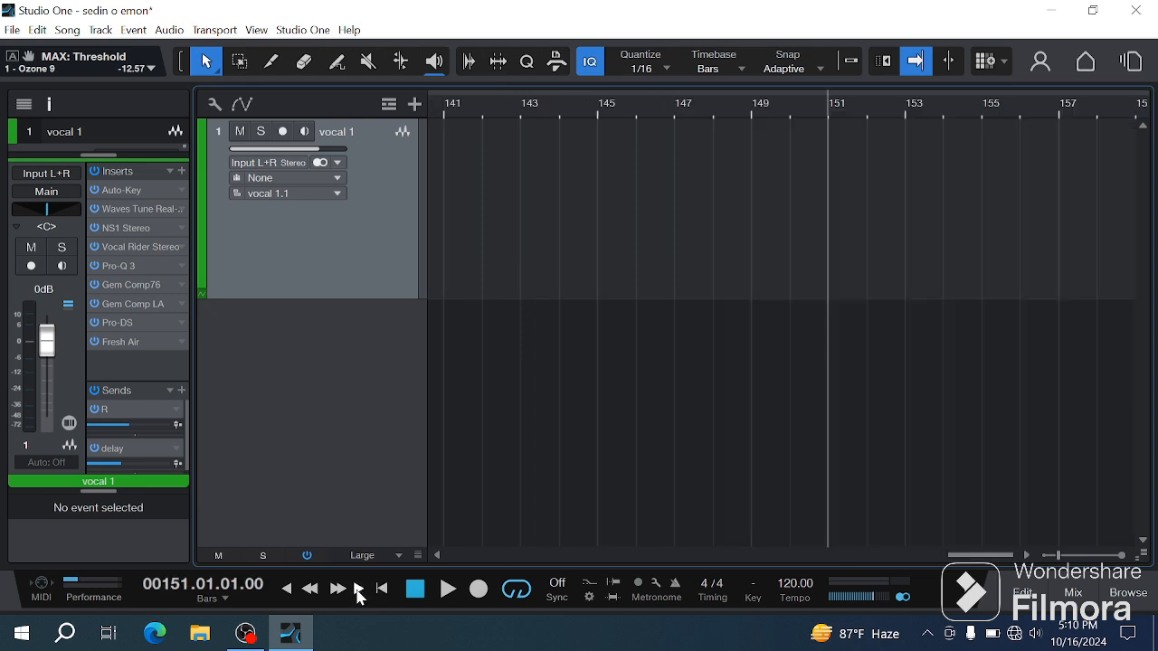
key("shift+f")
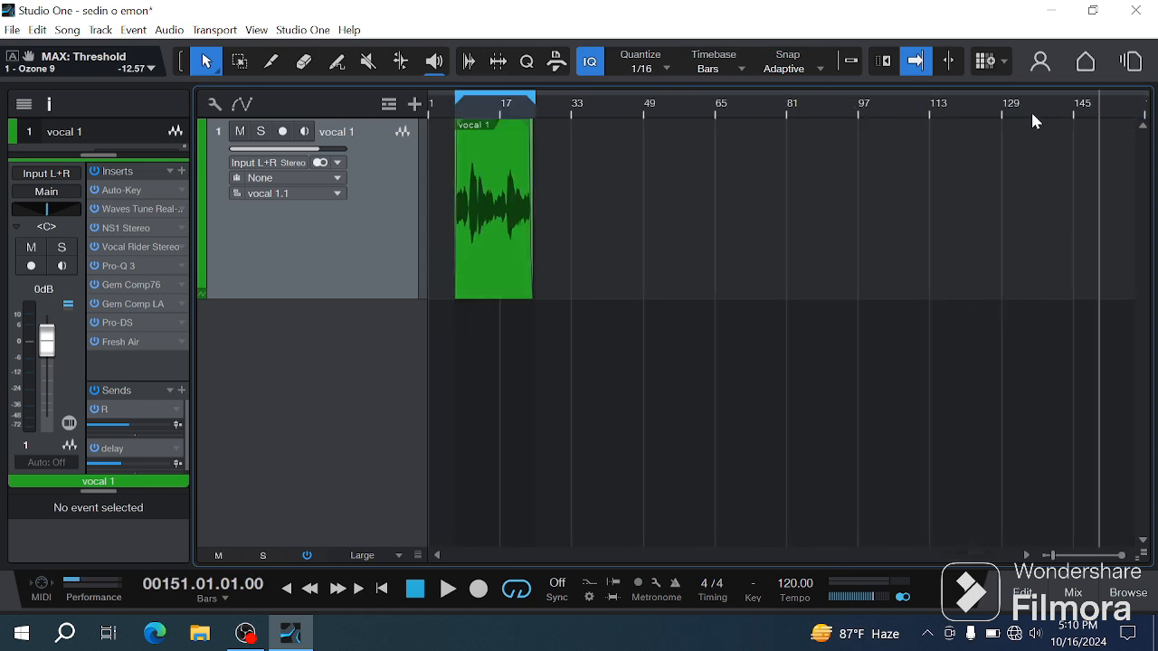
- Place the playback cursor in bar 11 and send it back to the song start with the Stop function
left_click(474, 106)
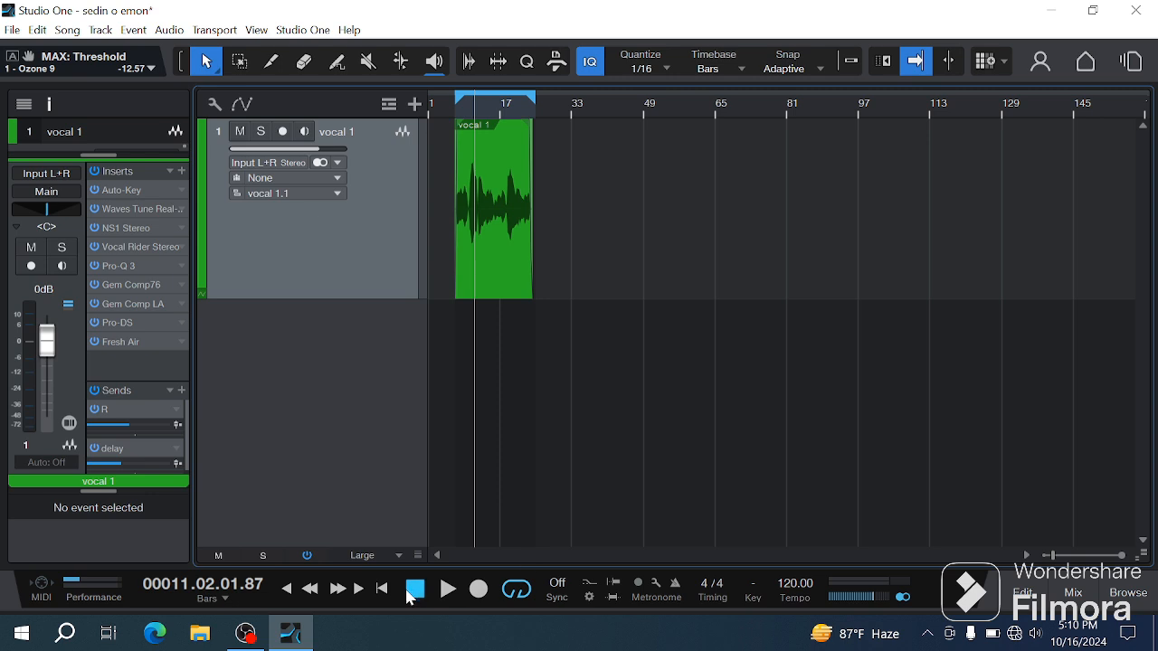
scroll(469, 109, "up", 5)
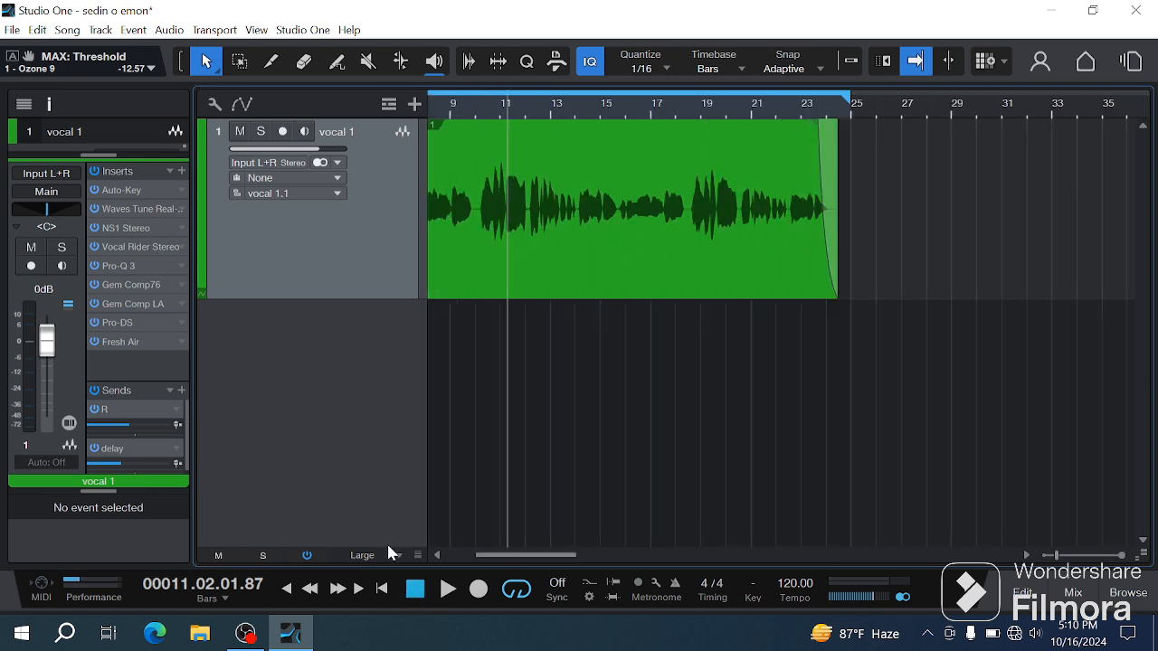
left_click(415, 589)
left_click(416, 589)
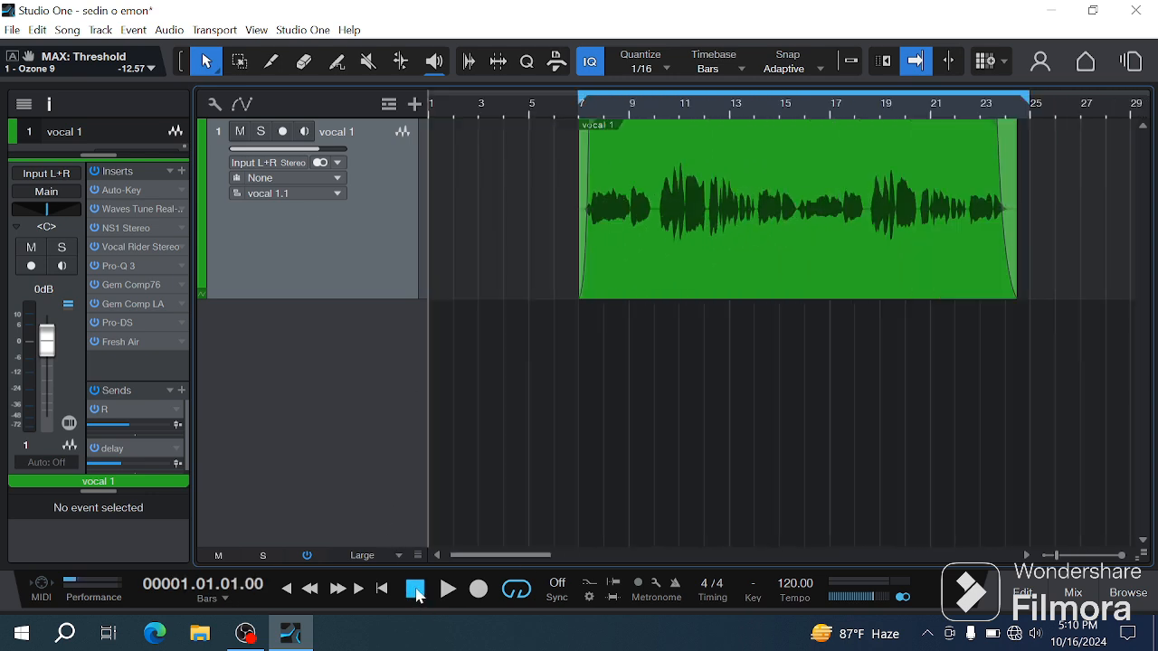
- Play the vocal clip from bar 11 and again from bar 9, stopping playback each time
left_click(699, 108)
left_click(447, 589)
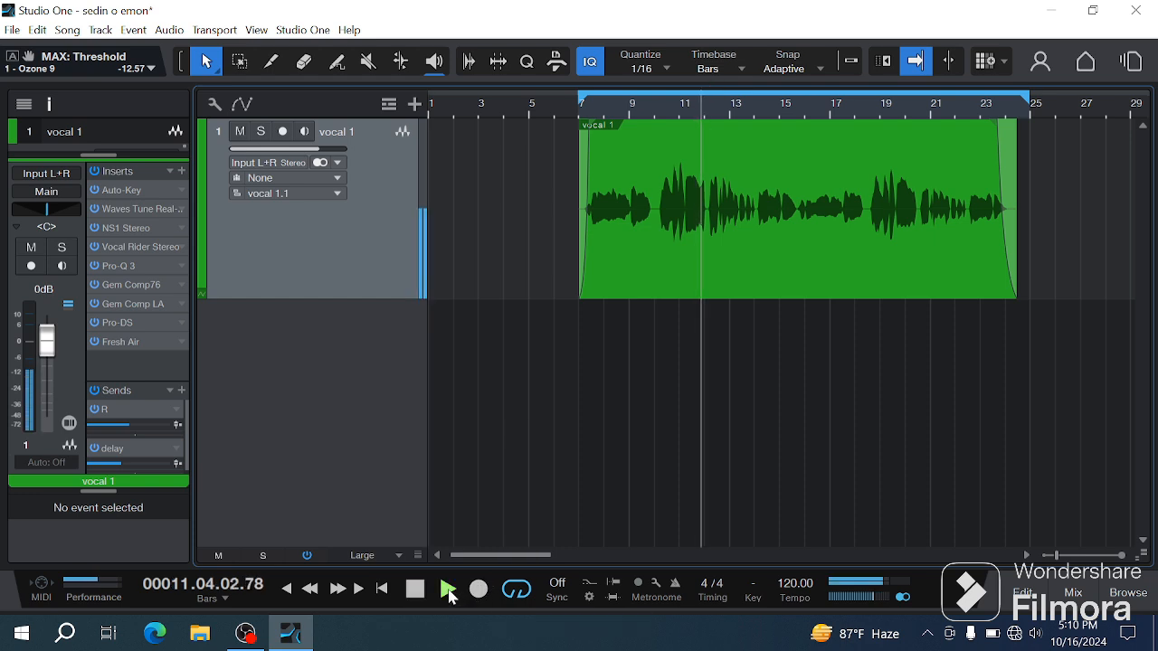
left_click(415, 589)
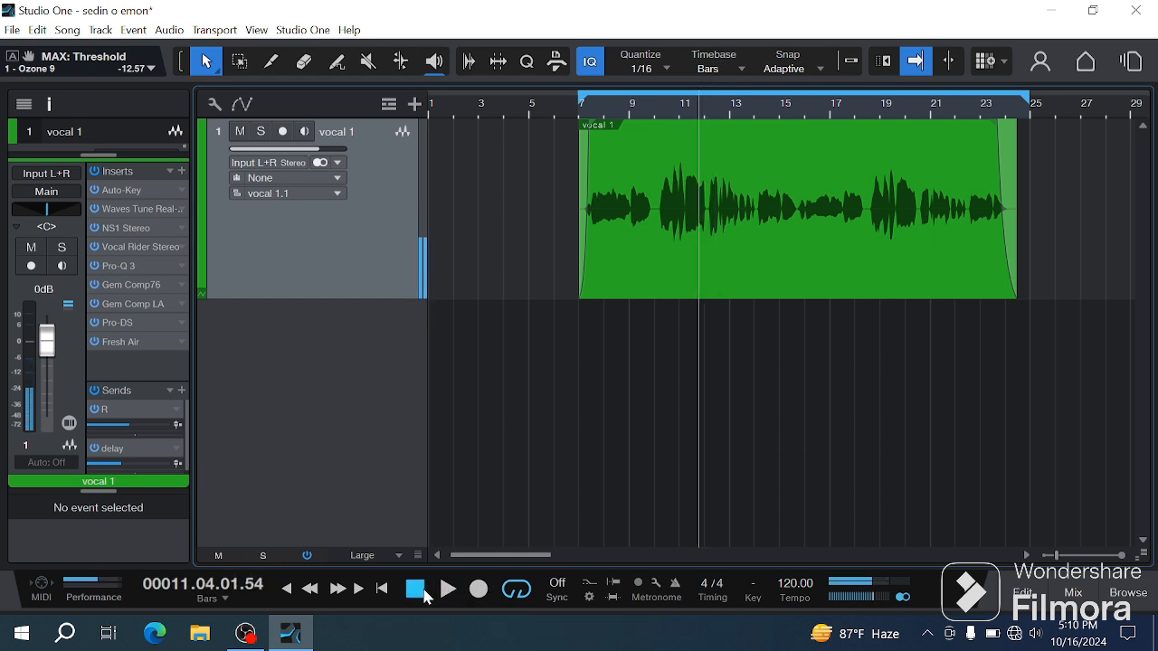
left_click(644, 108)
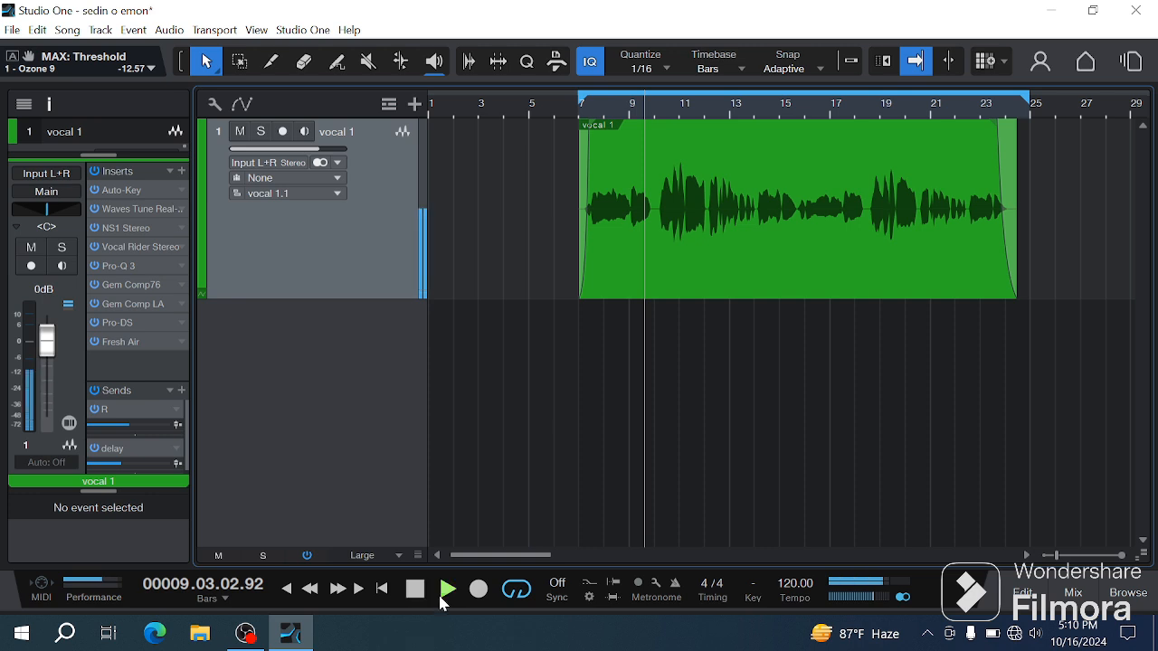
left_click(448, 589)
left_click(413, 591)
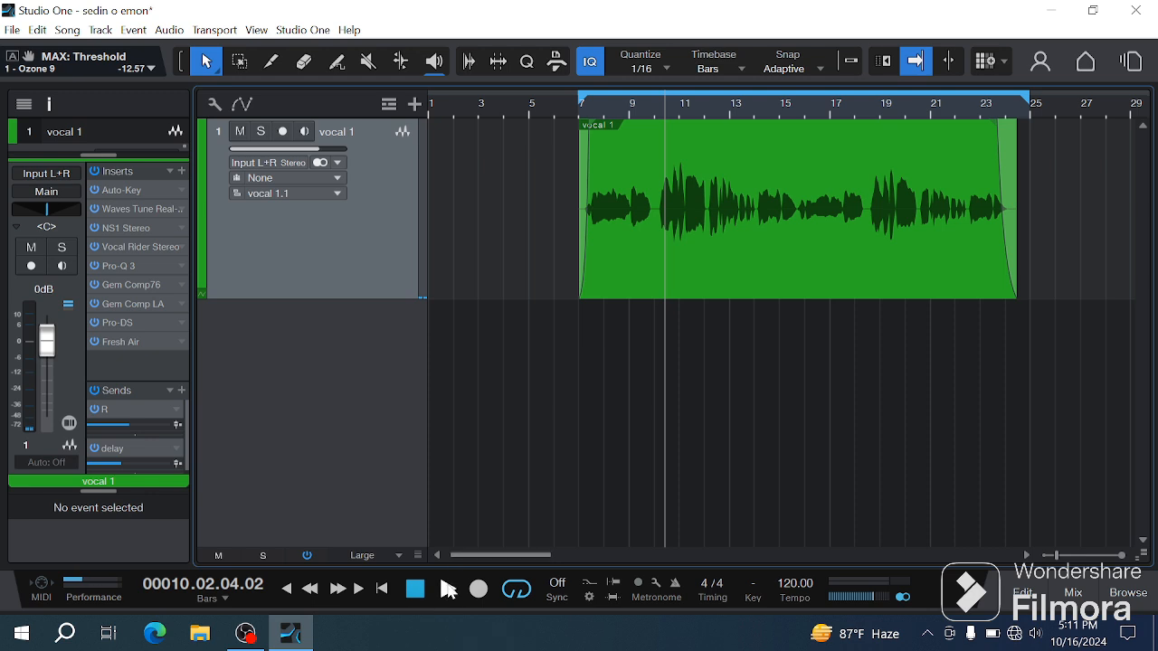
- Resume playback from bar 10, and pause and restart it around bar 11 before stopping it
left_click(449, 590)
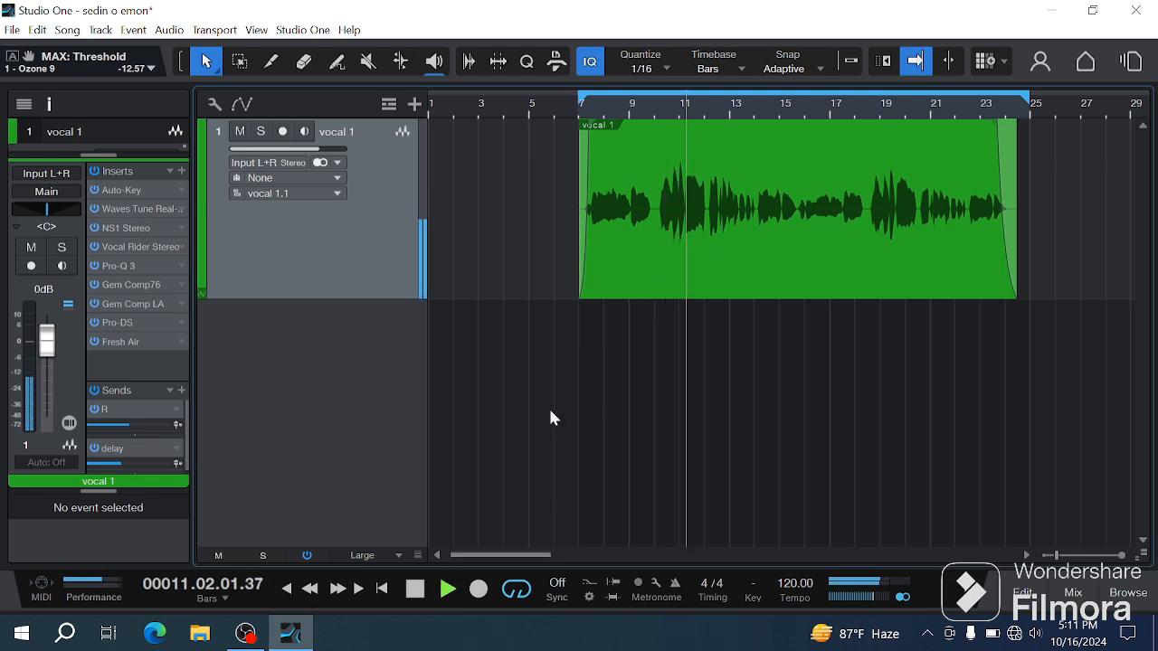
key("space")
key("space")
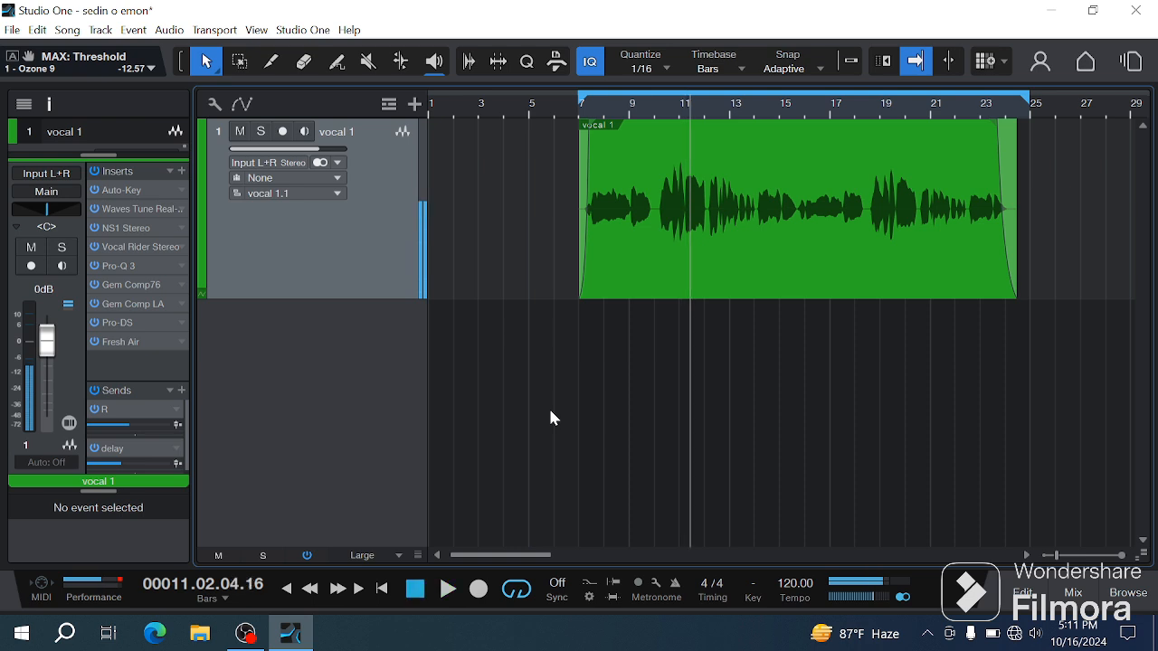
key("space")
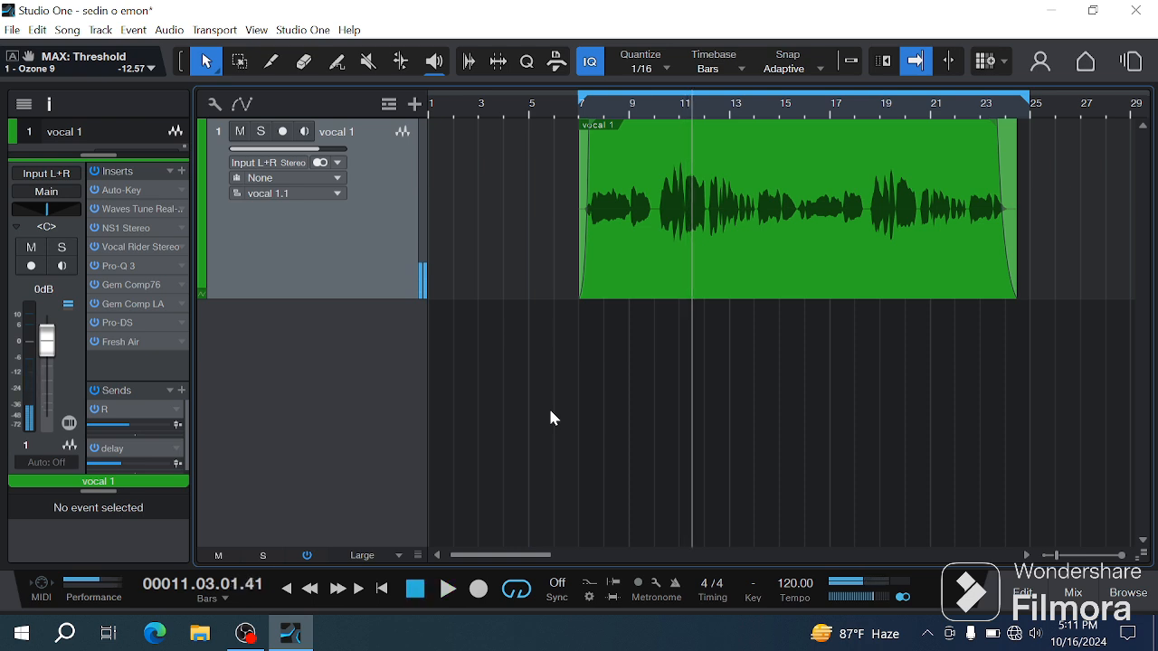
- Turn the loop over the vocal clip off and on again
key("slash")
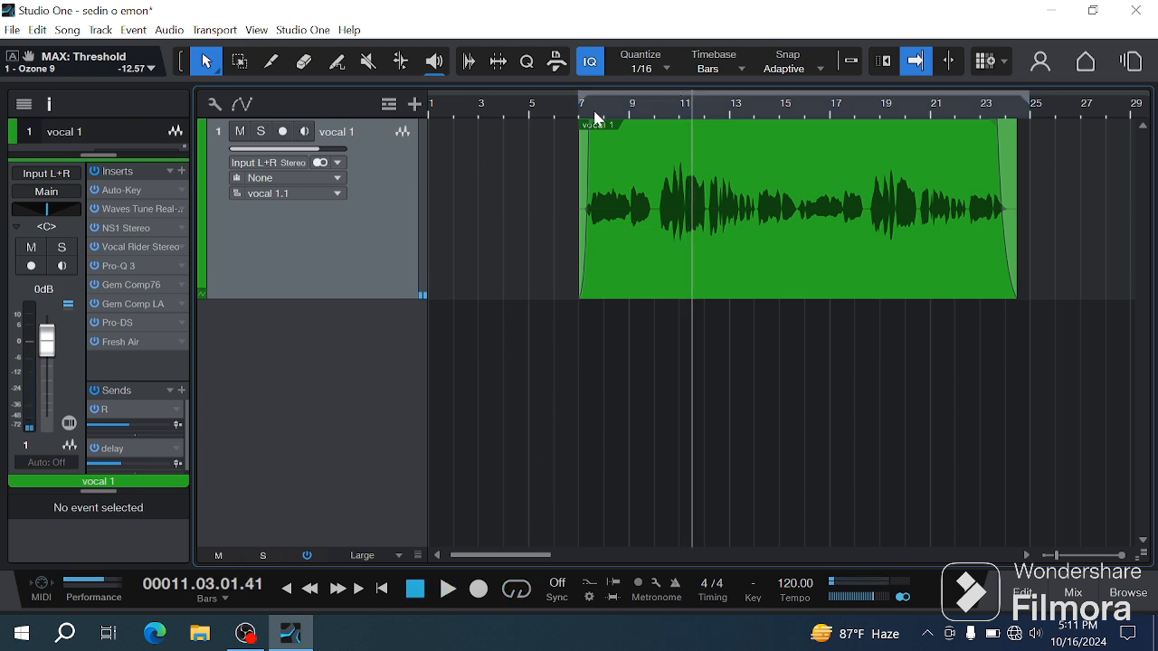
left_click(516, 589)
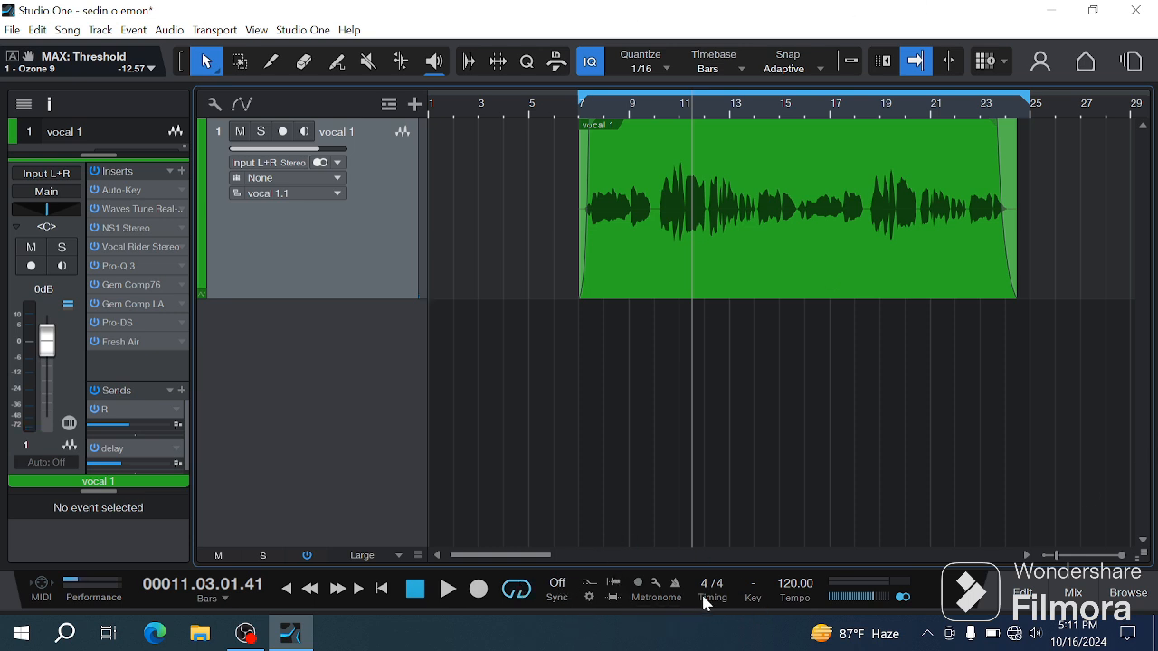
- Check the song key options without choosing one, and place the playback cursor in bar 7
left_click(752, 593)
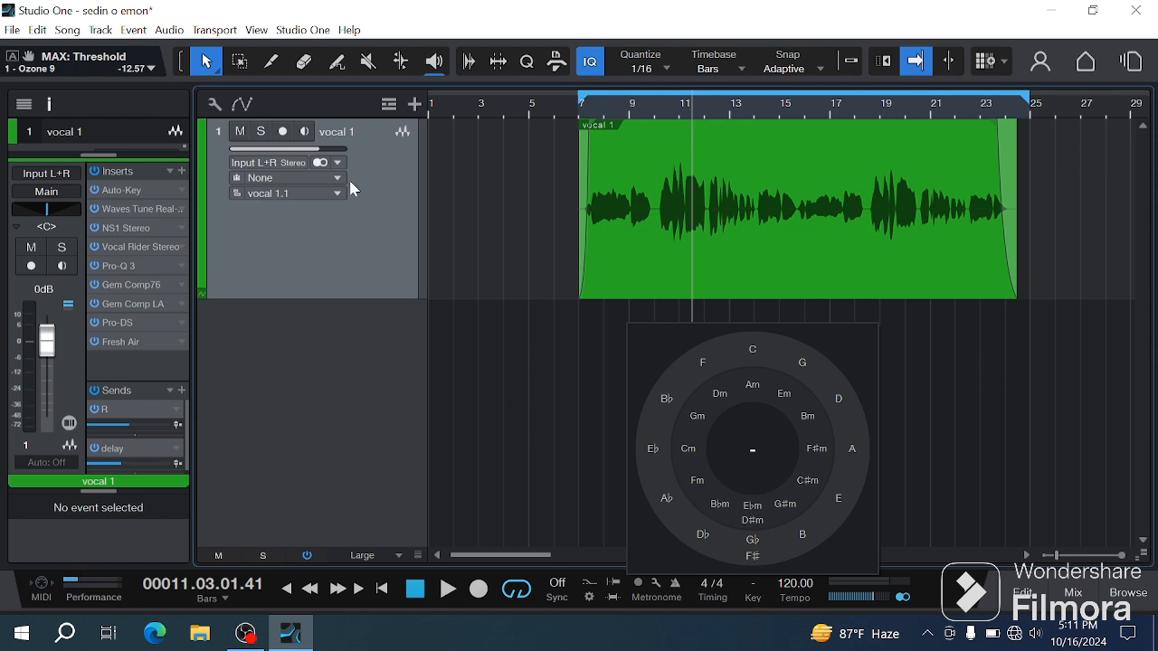
left_click(589, 118)
left_click(596, 106)
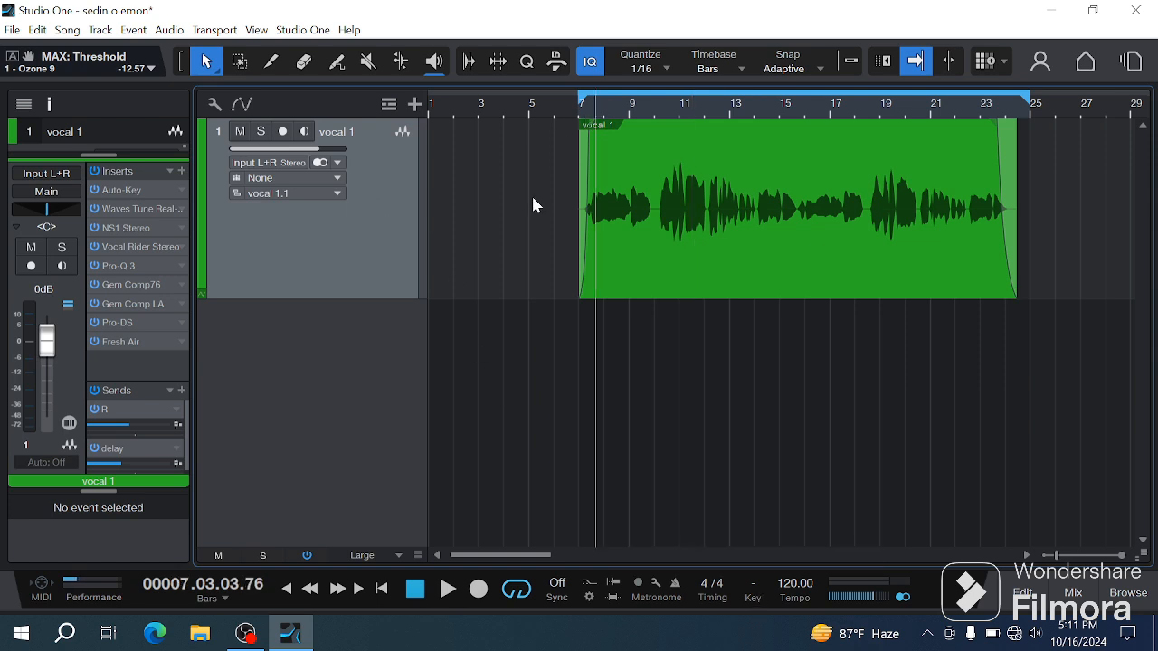
- Examine the scale and root note set in the vocal 1 track's Waves Tune Real-Time insert, and close it
left_click(140, 210)
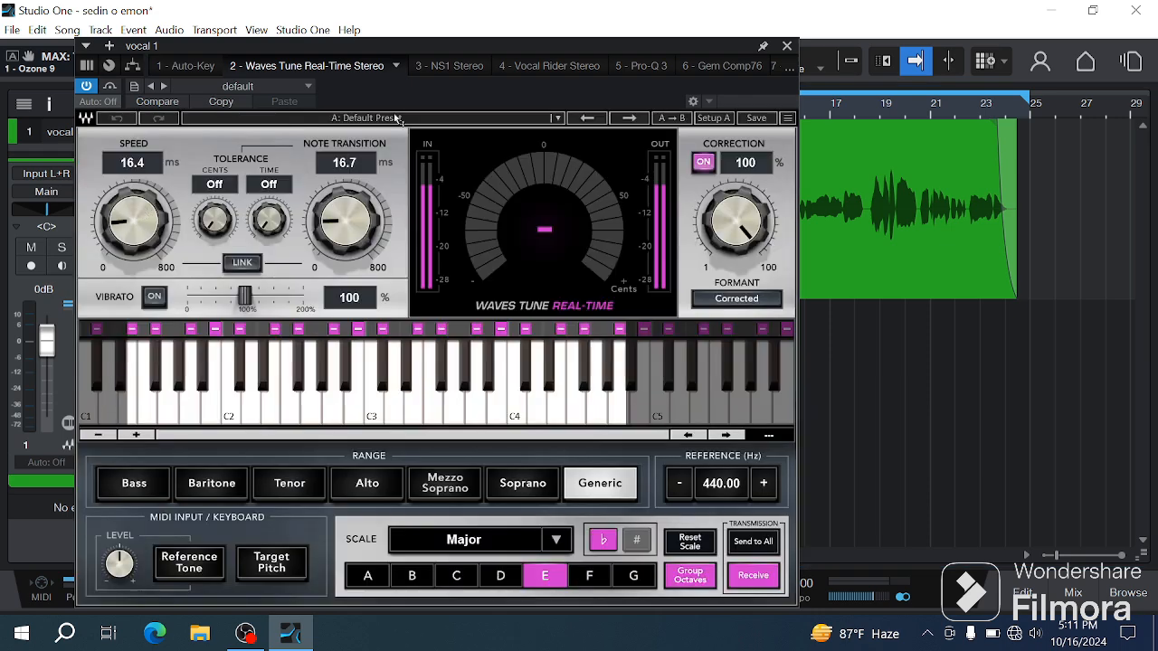
left_click(786, 46)
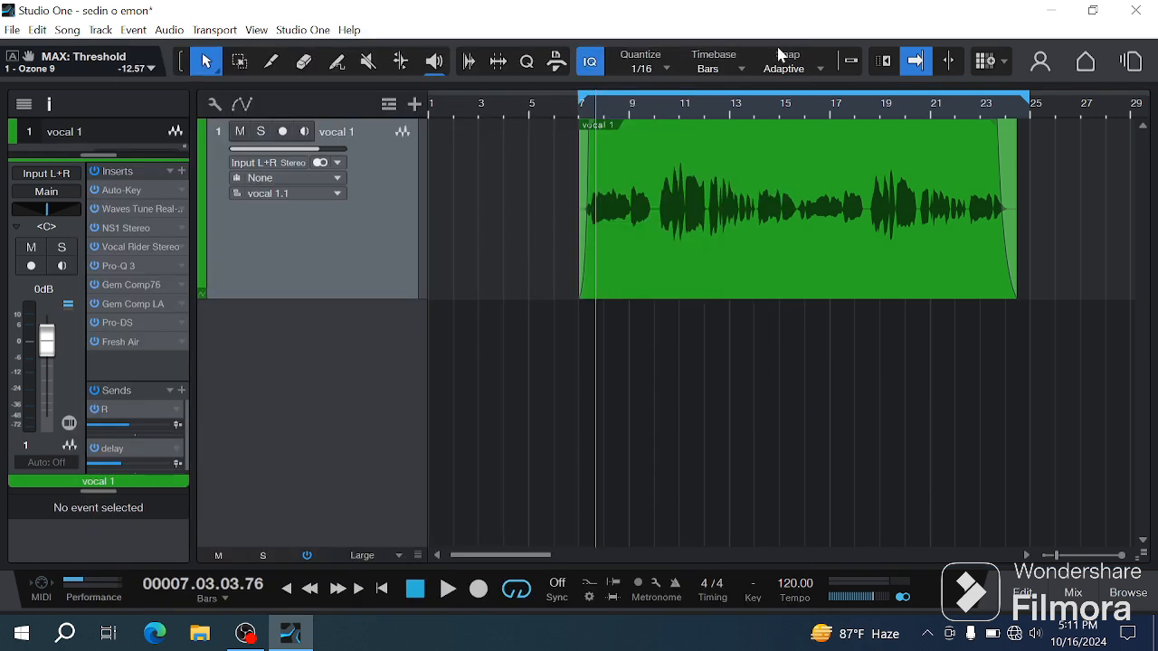
left_click(151, 211)
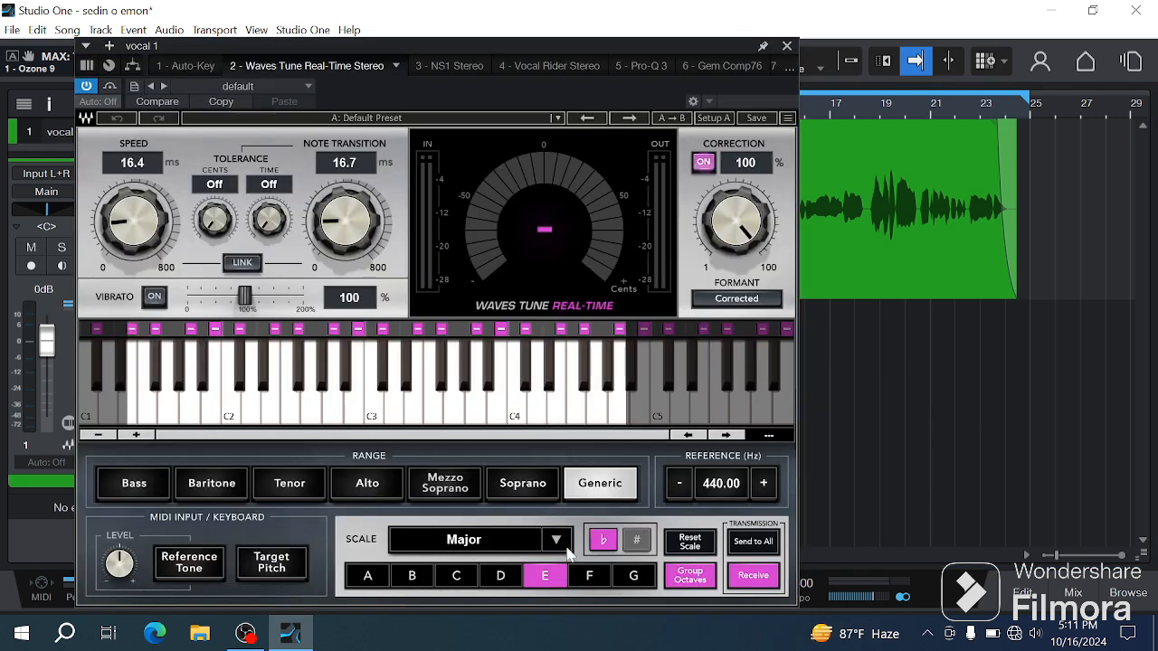
left_click(786, 45)
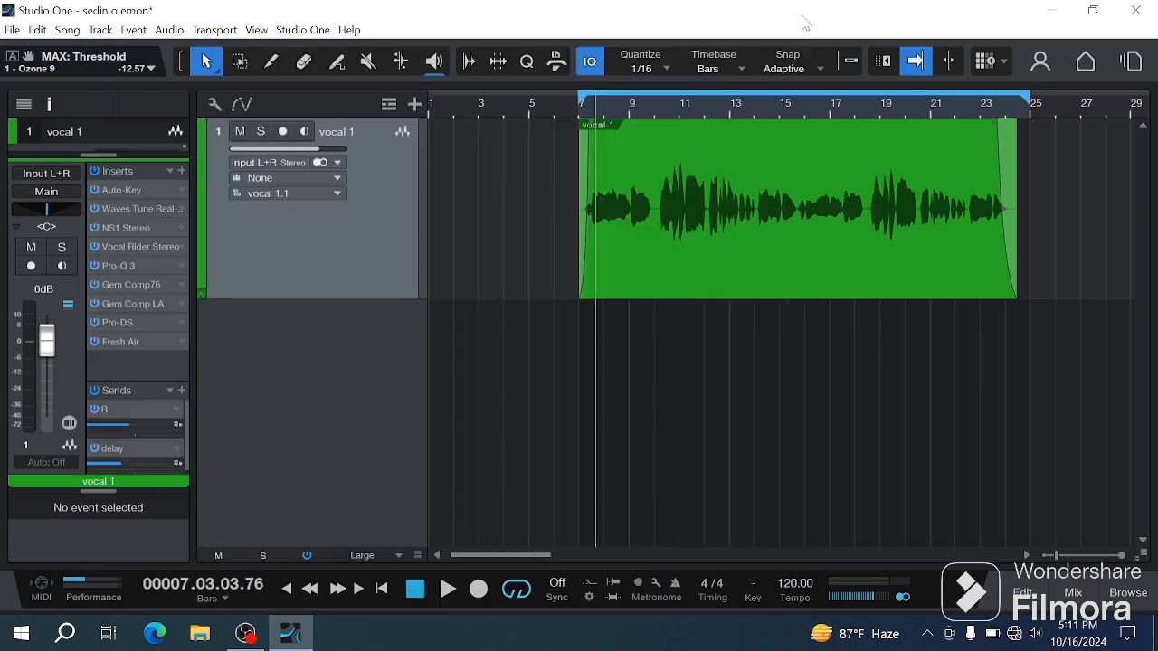
- Set the song key to E major and place the playback cursor in bar 4
left_click(747, 593)
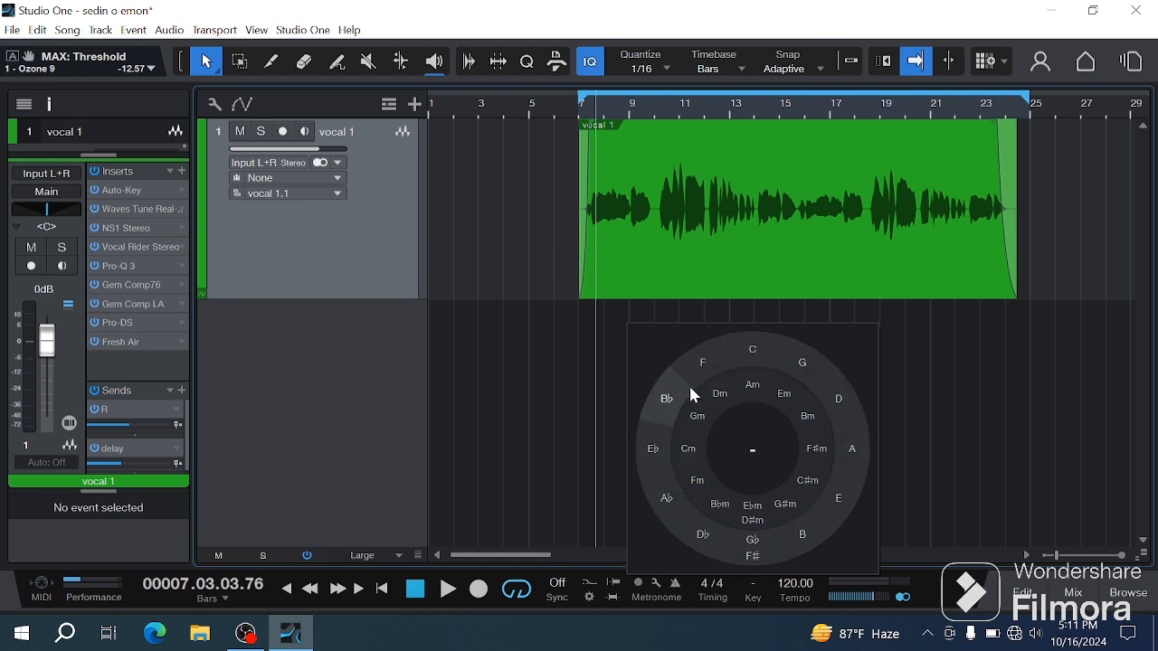
left_click(829, 501)
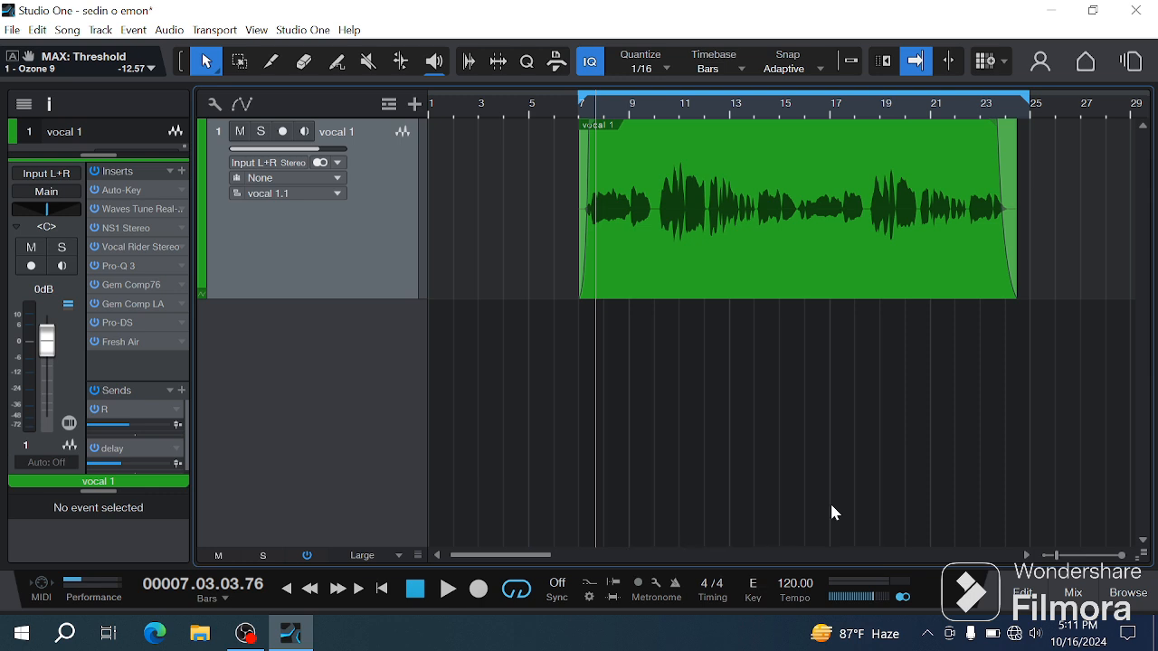
left_click(752, 589)
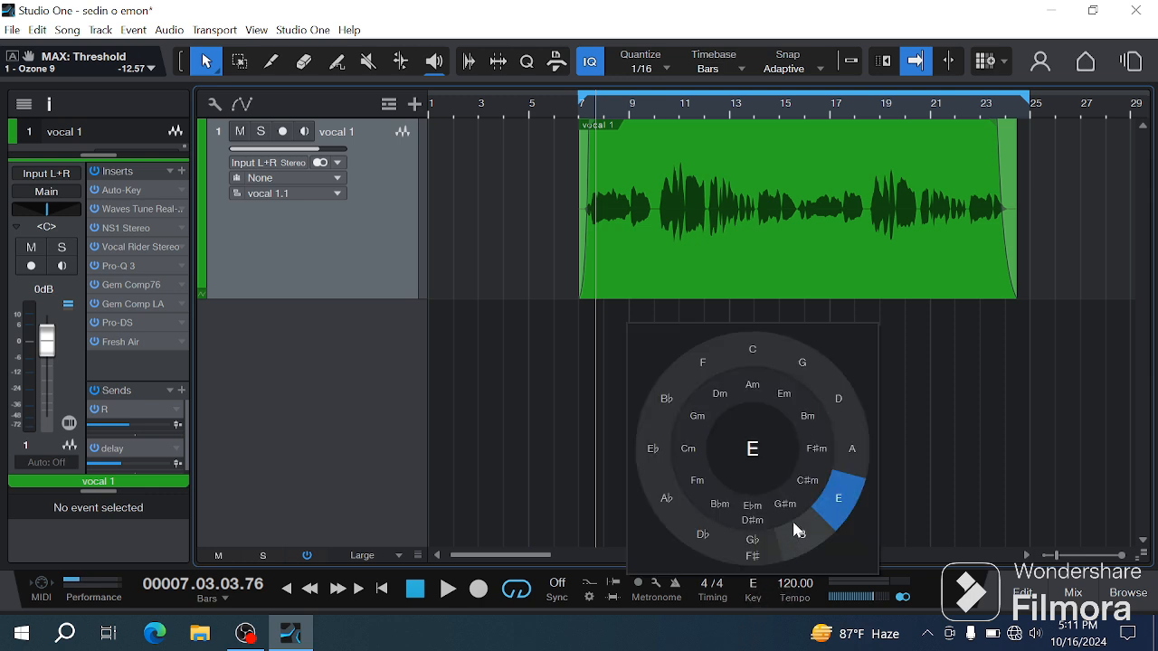
left_click(838, 507)
left_click(505, 107)
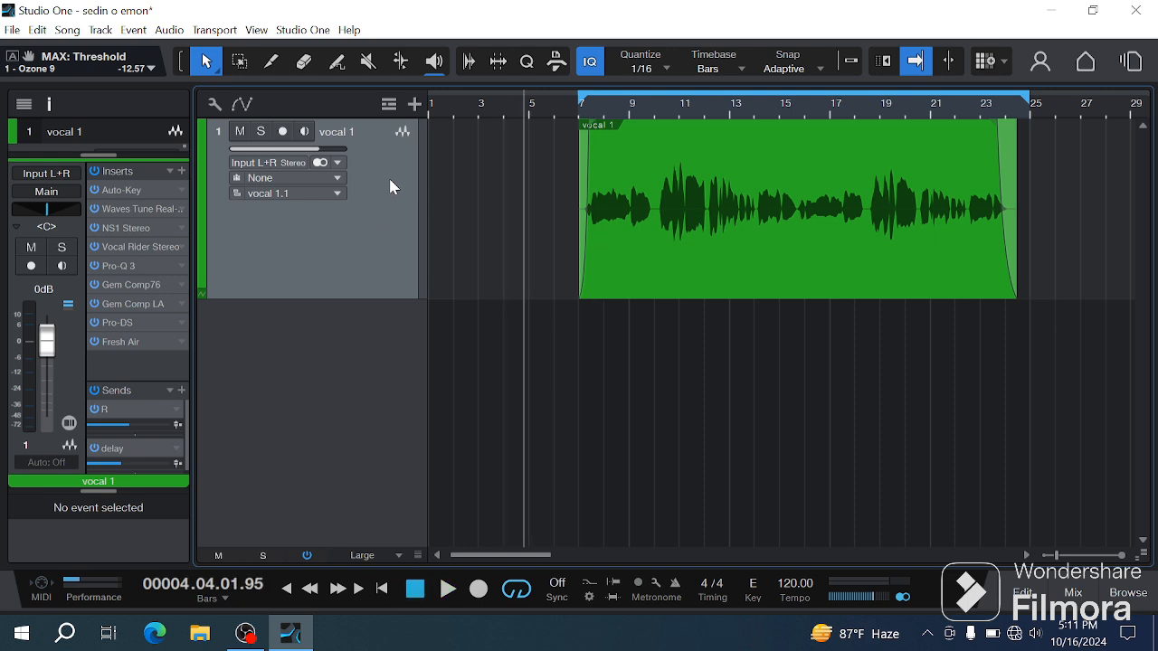
- Change the song key to F#m
left_click(747, 587)
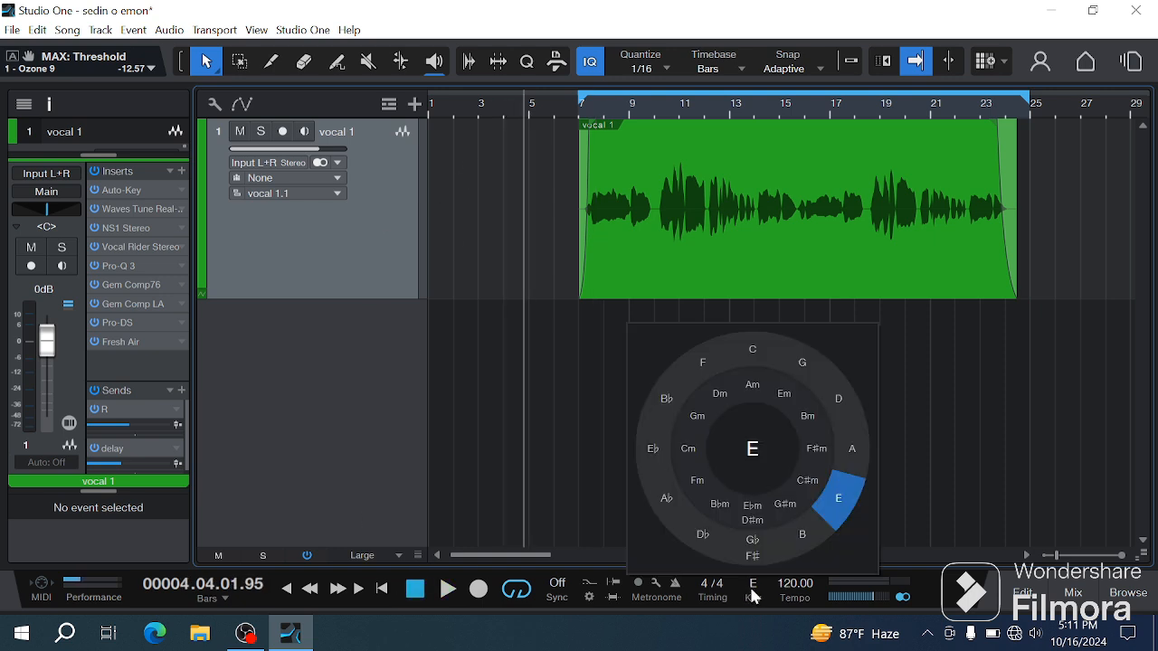
left_click(753, 592)
left_click(758, 595)
left_click(810, 455)
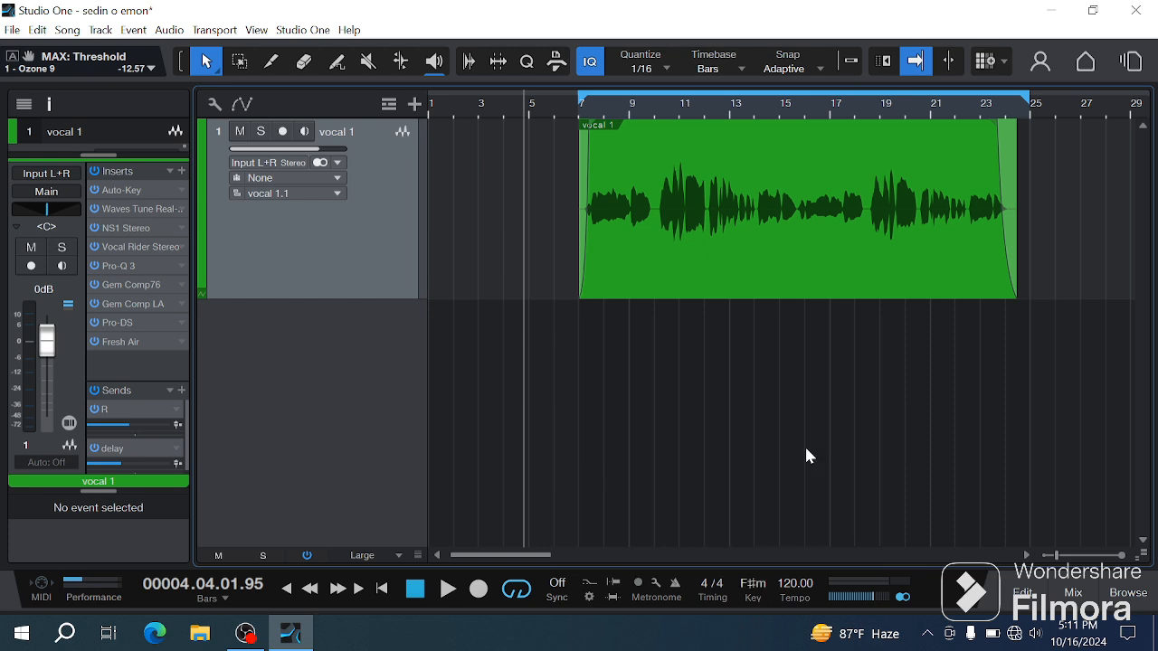
- Set the song key back to E major
left_click(748, 584)
left_click(841, 493)
key("w")
key("w")
key("e")
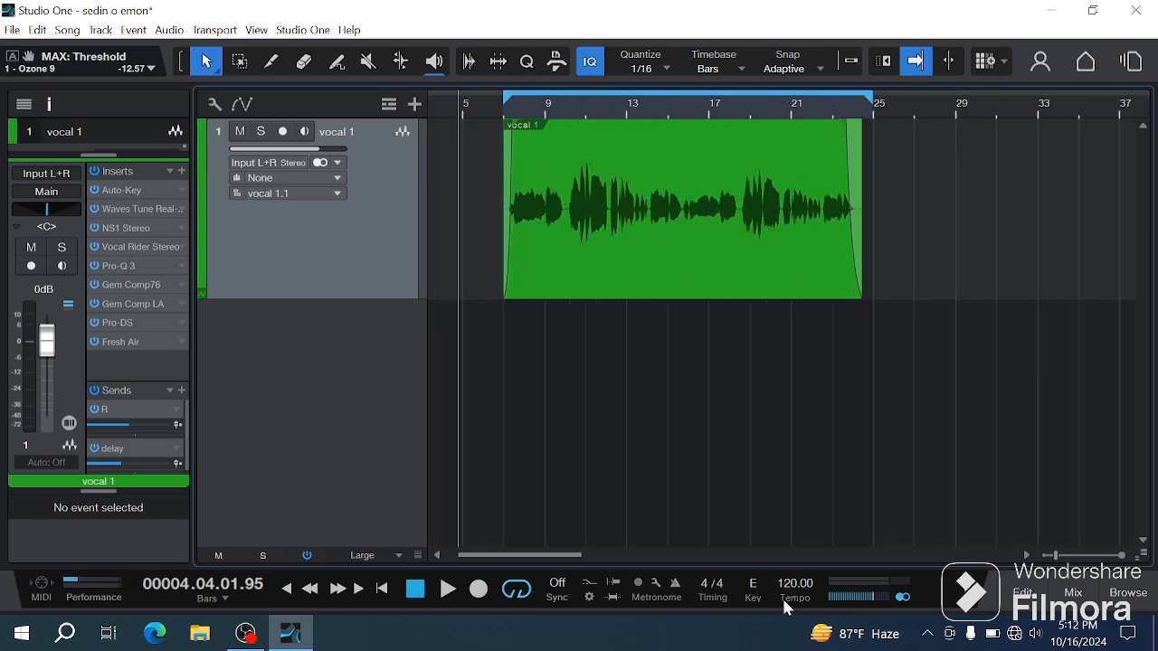
- Turn on the metronome during playback and lower its Offbeat level to minimum in the metronome setup
left_click(674, 586)
key("space")
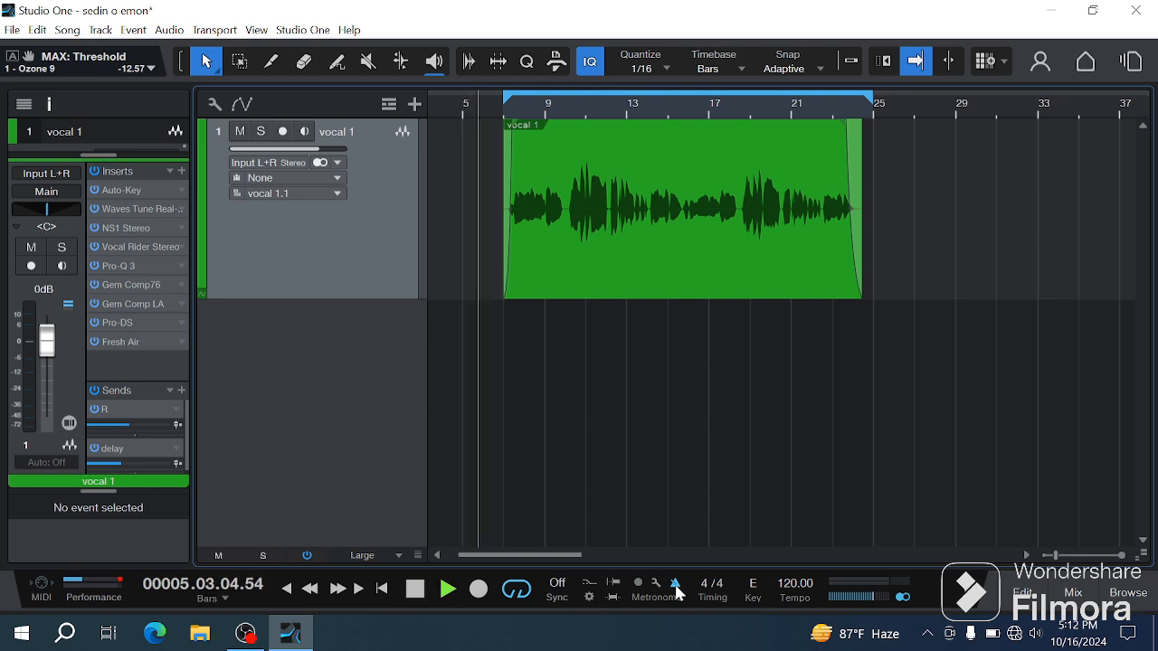
left_click(655, 584)
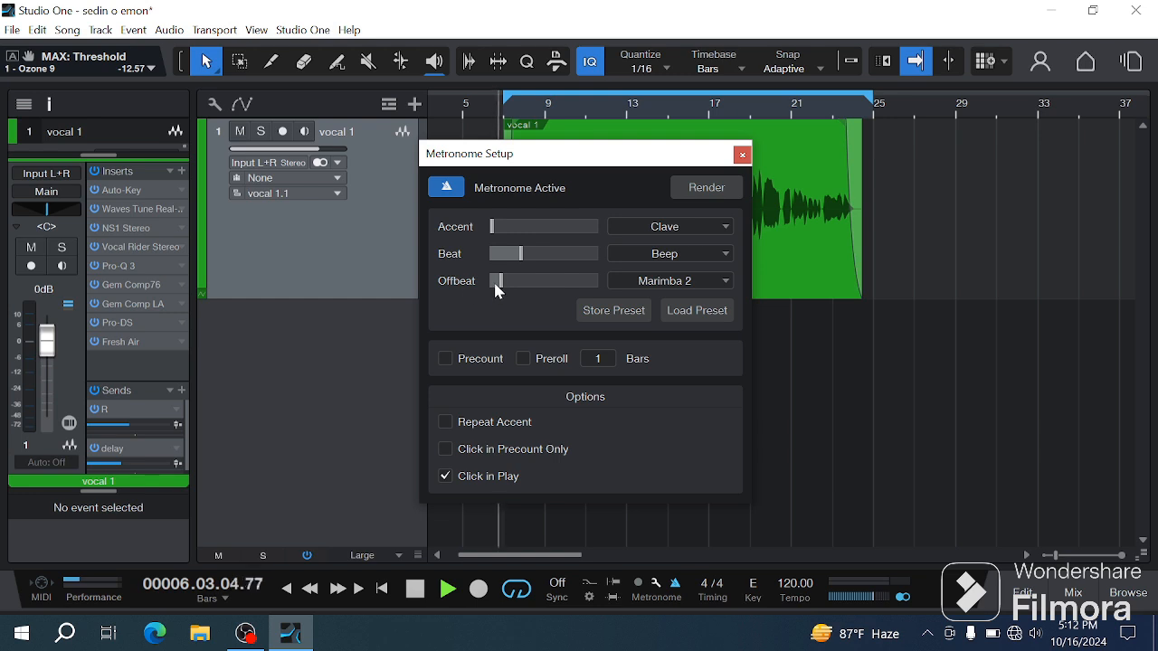
left_click_drag(496, 289, 445, 294)
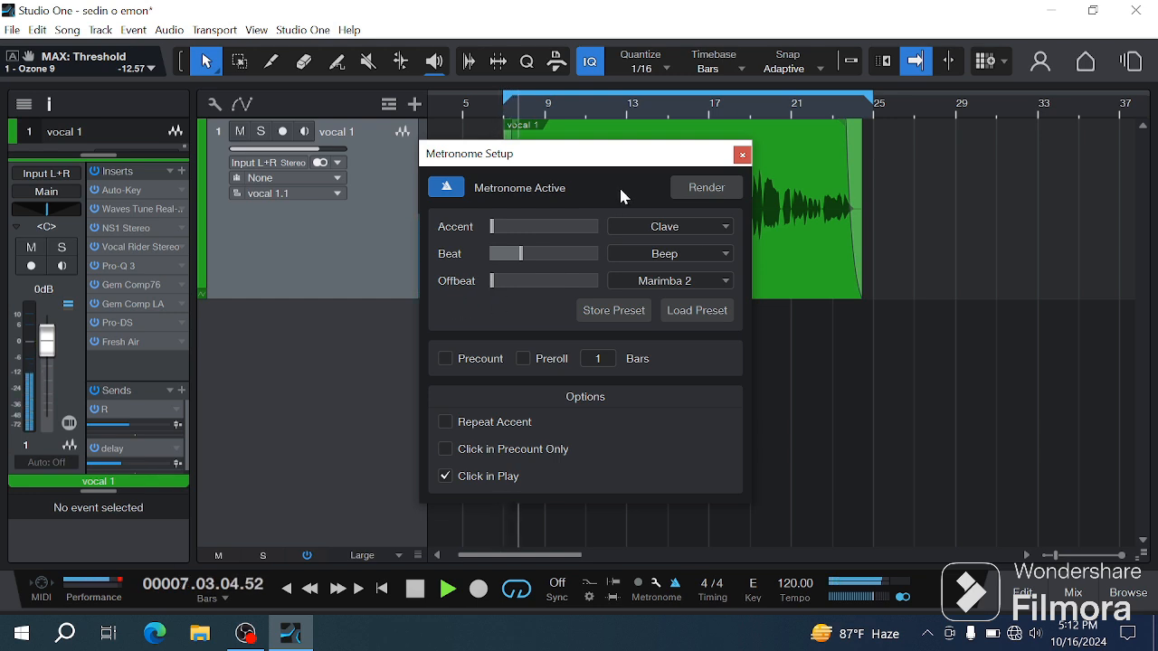
key("space")
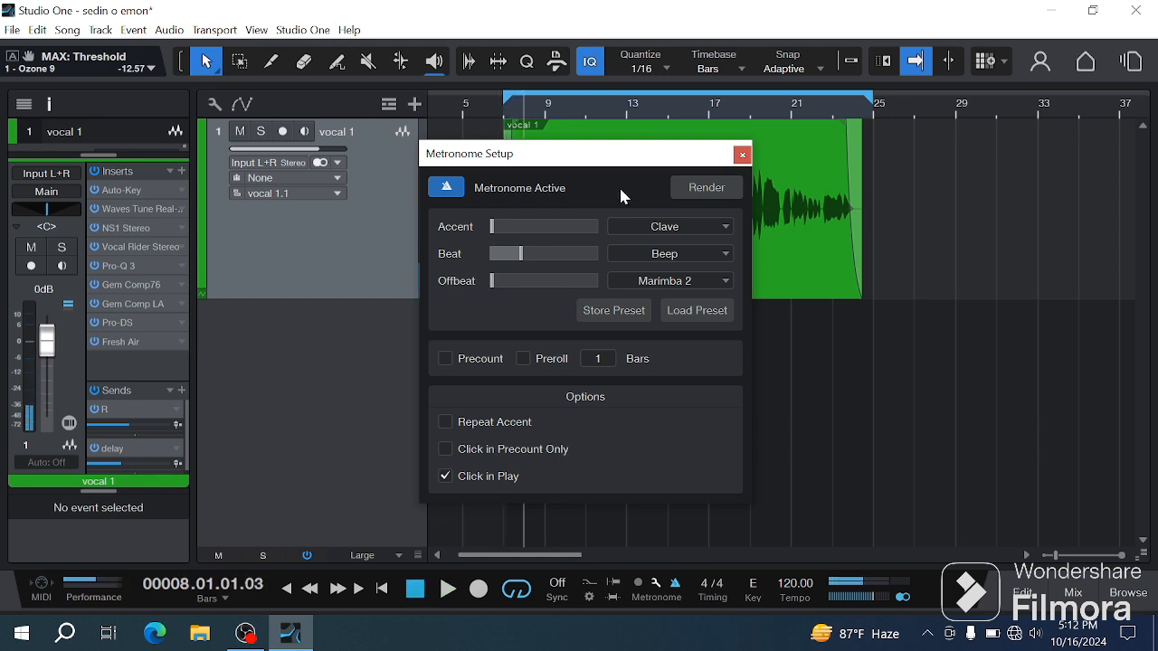
left_click_drag(643, 160, 710, 140)
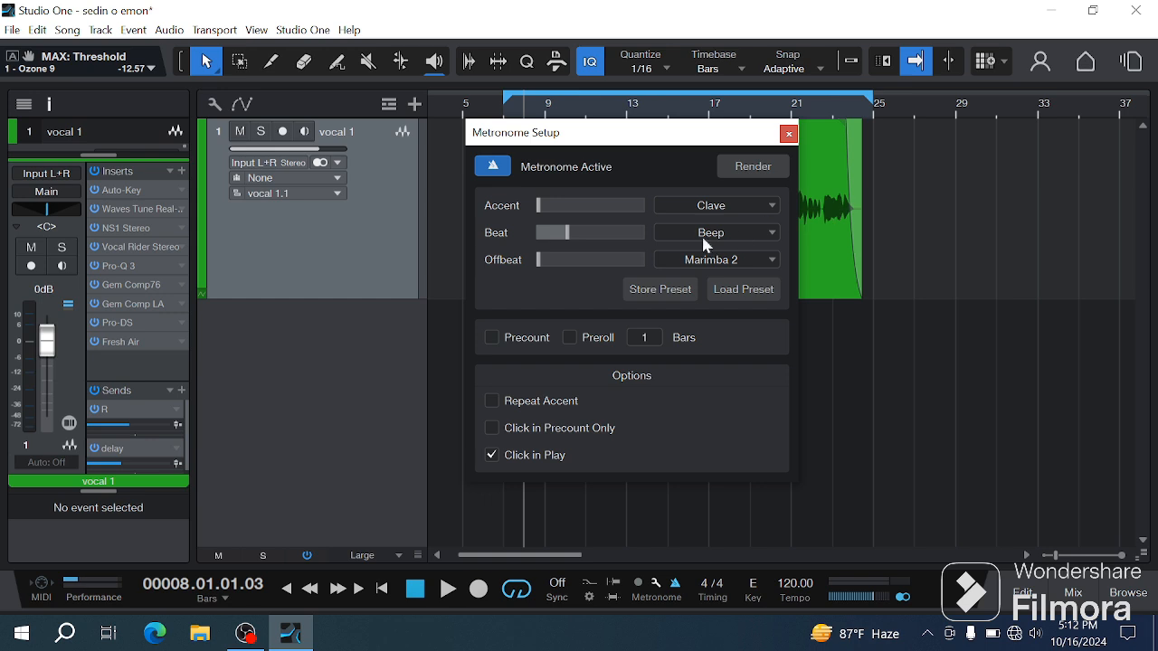
left_click(788, 134)
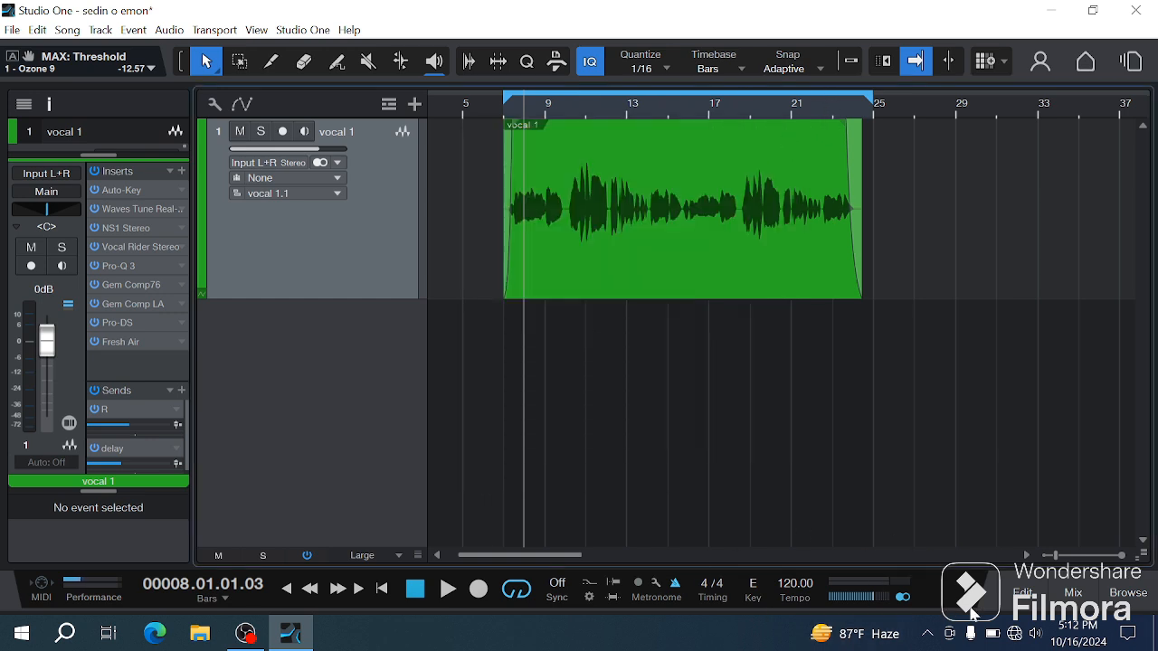
- Split the vocal 1 event in the arrangement at about bar 13.3 and bar 20.4
left_click(1020, 589)
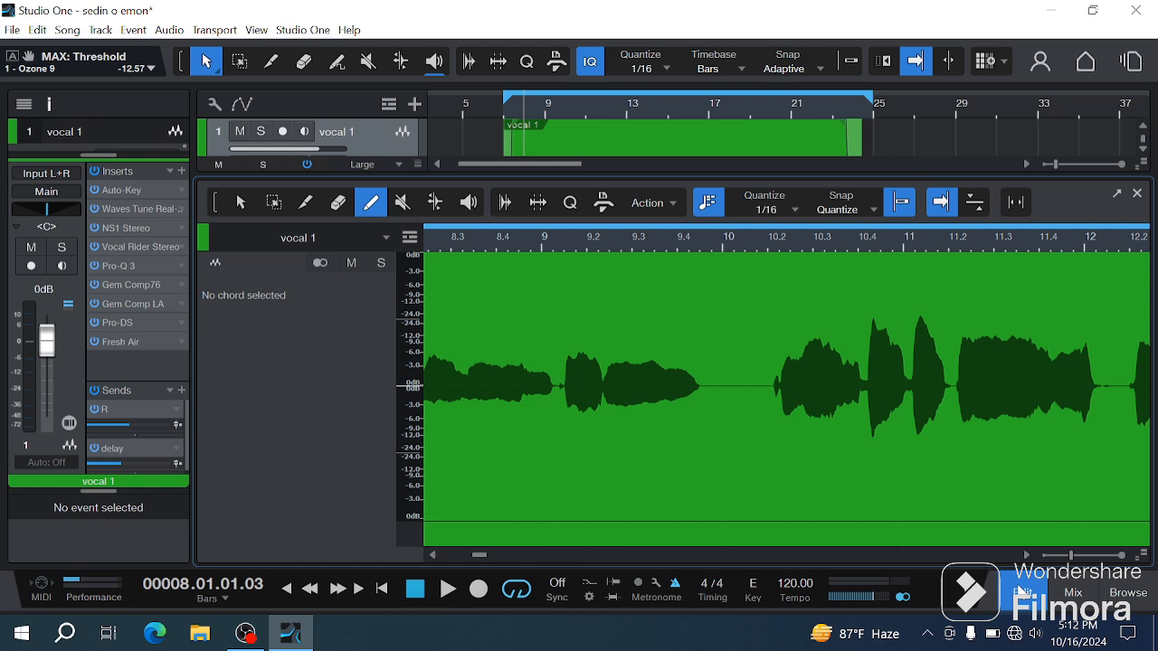
left_click(1020, 590)
left_click(271, 61)
left_click(766, 227)
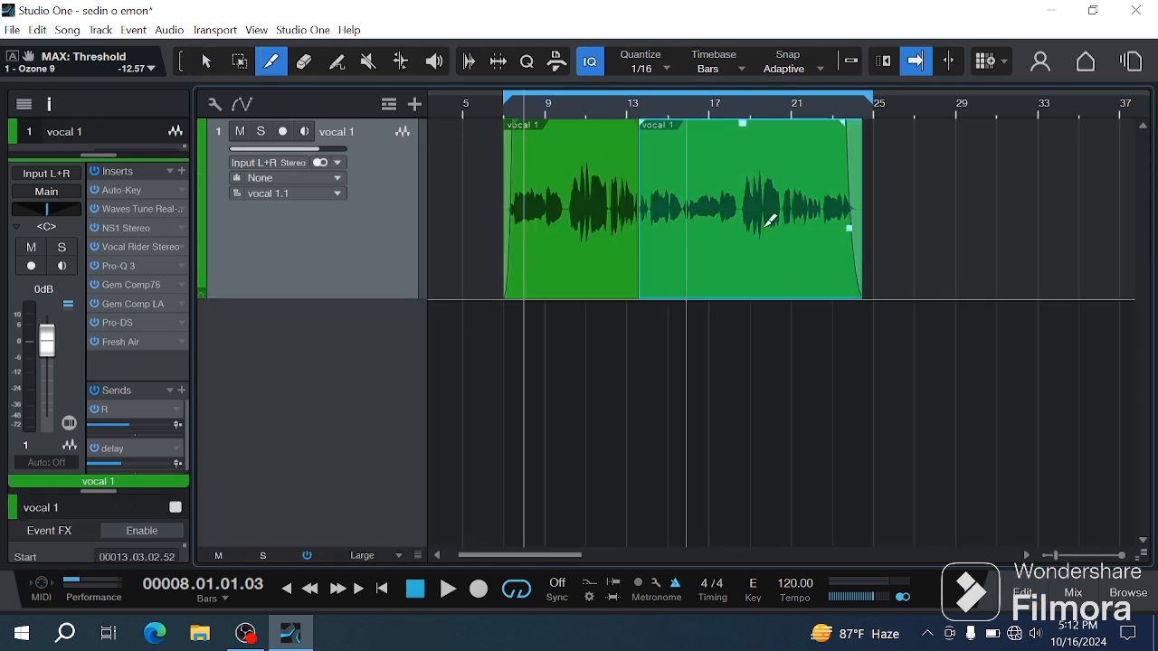
left_click(788, 220)
- Split the end section of vocal 1 in the audio editor near bars 21, 22, 22.4 and 23, and select the resulting pieces
left_click(1020, 590)
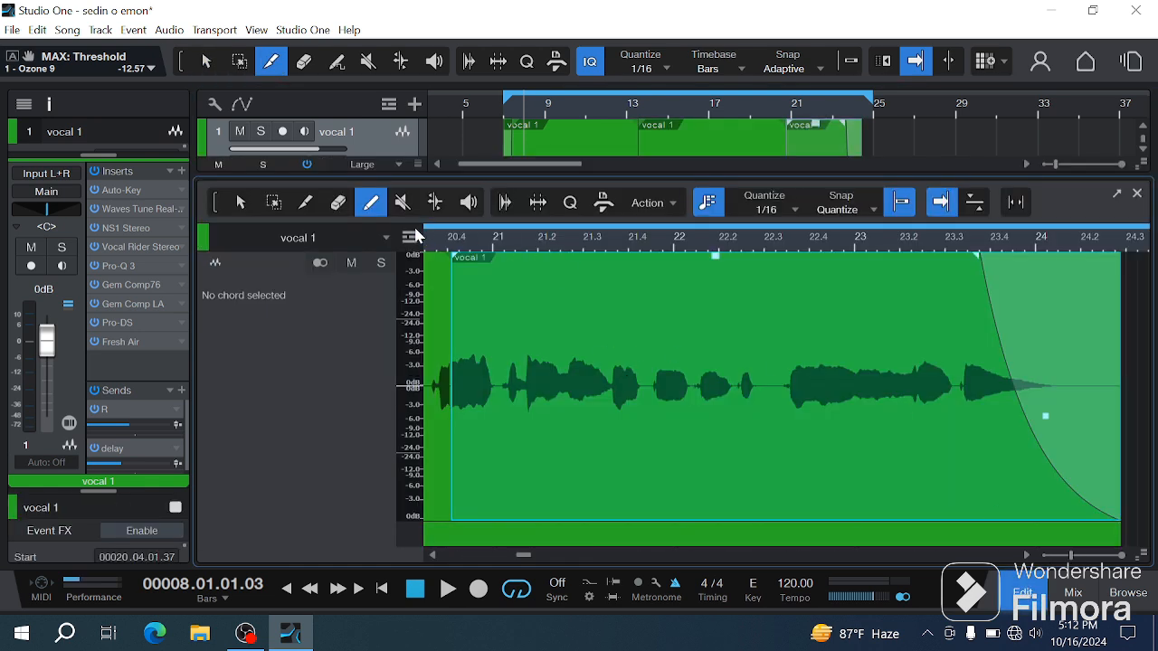
left_click(306, 204)
left_click(504, 356)
left_click(685, 384)
left_click(831, 398)
left_click(889, 406)
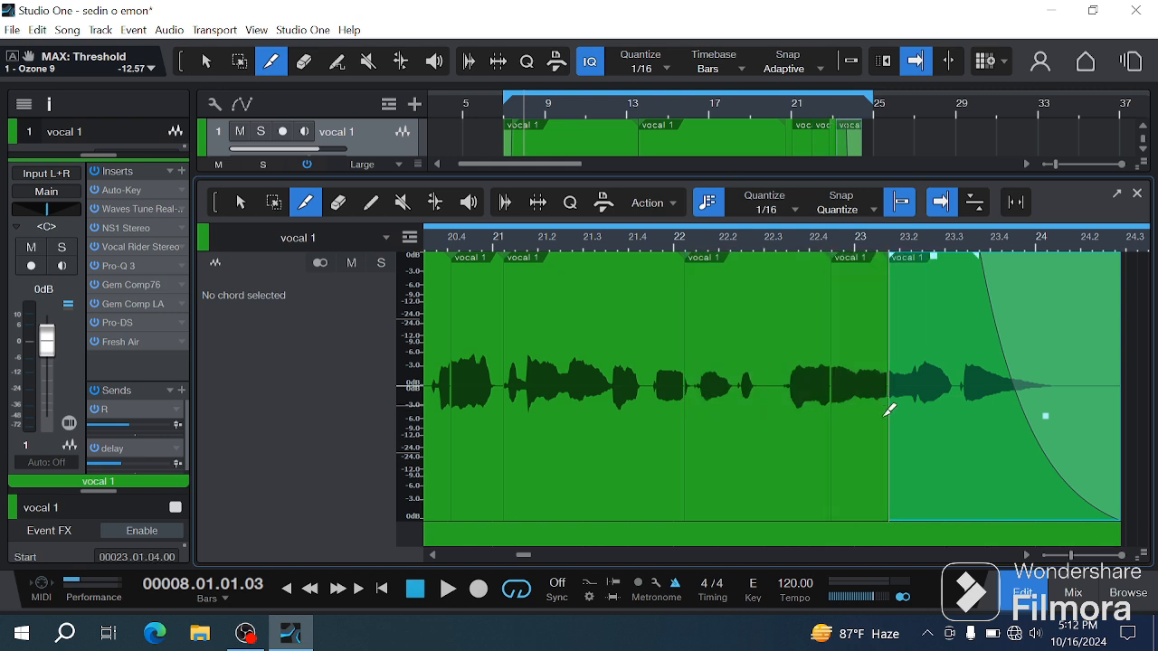
left_click(241, 202)
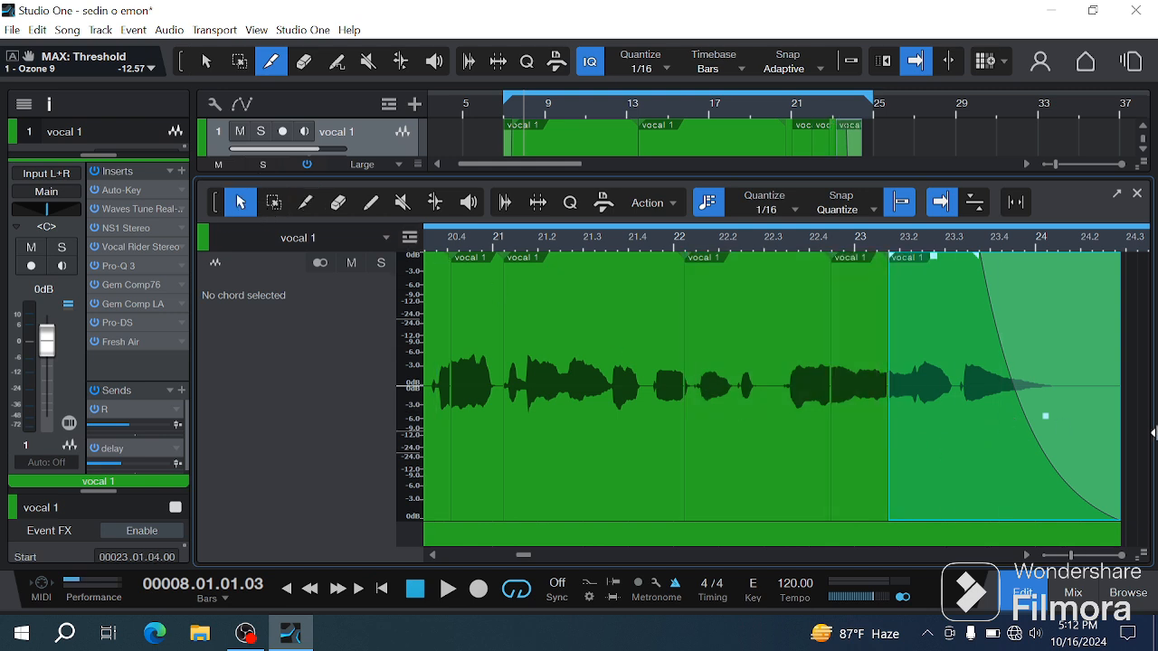
left_click(857, 424)
left_click(529, 424)
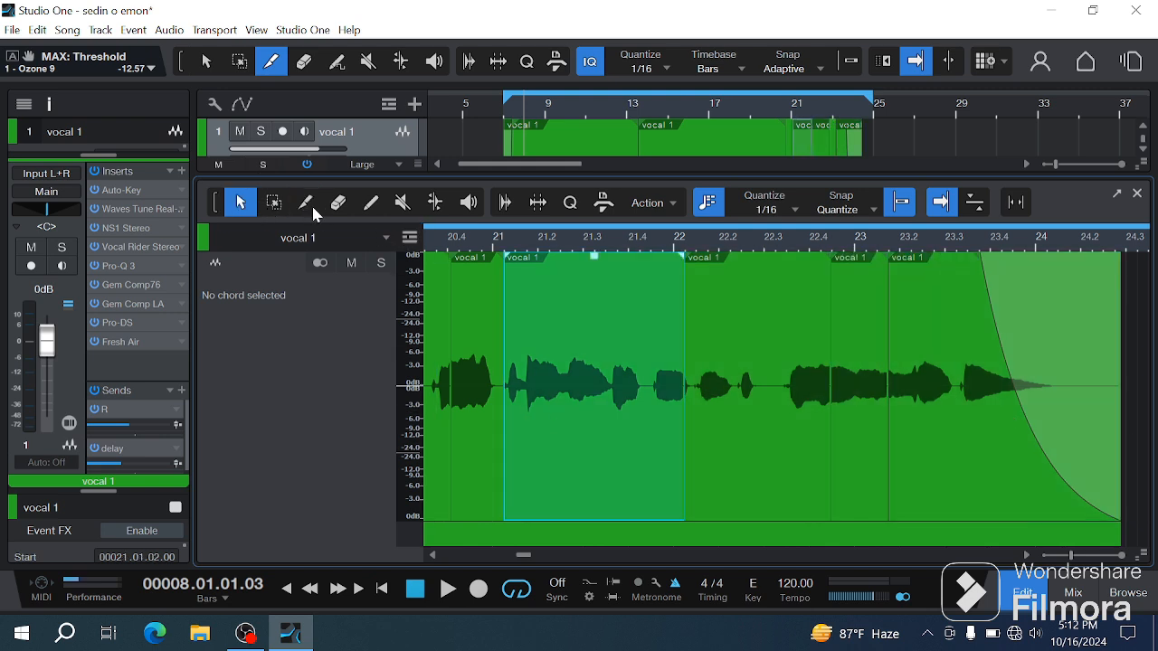
- Paint three empty audio events over vocal 1 between about bars 22 and 24 in the editor, and close it
left_click(370, 203)
left_click(925, 367)
left_click(813, 369)
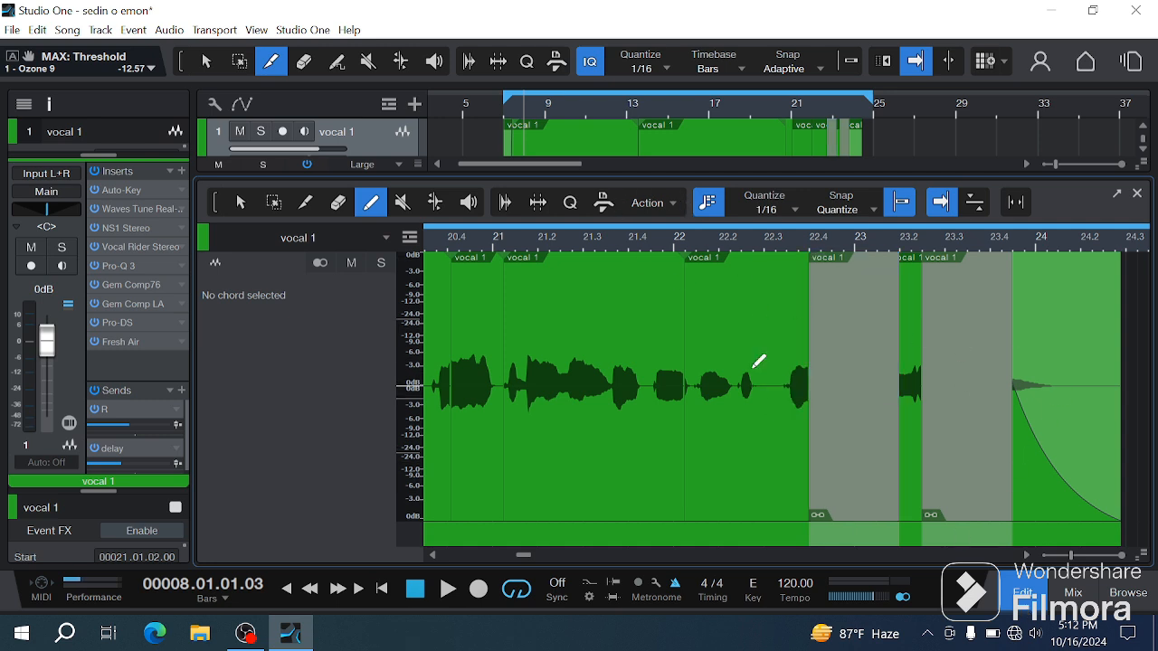
left_click(704, 361)
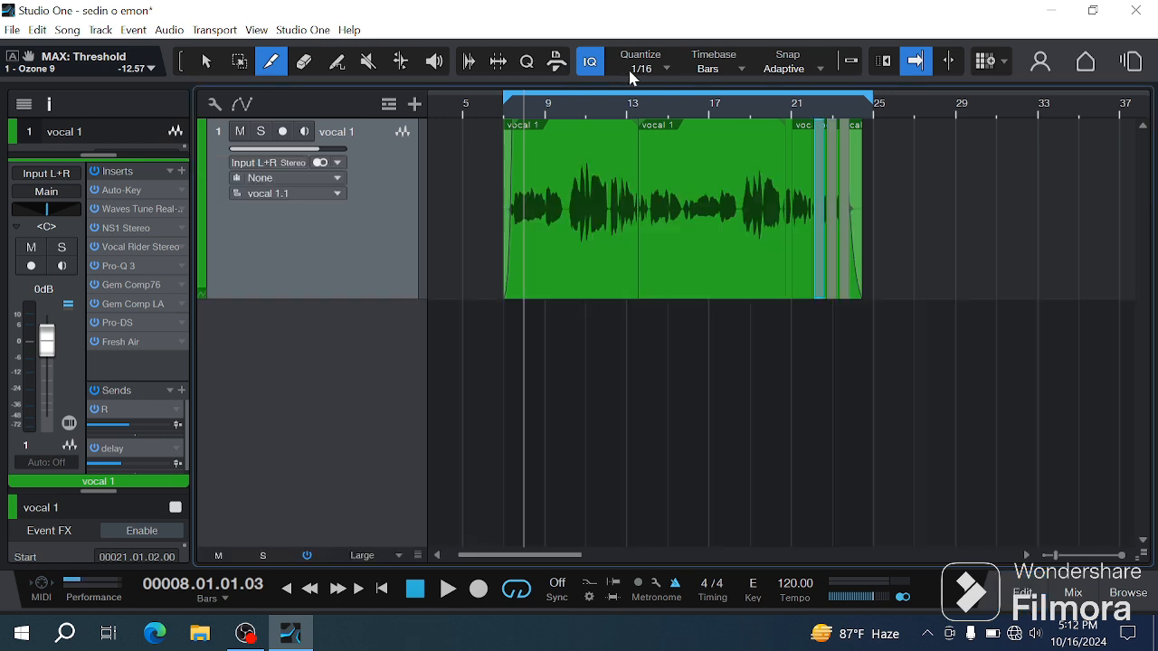
left_click(1028, 592)
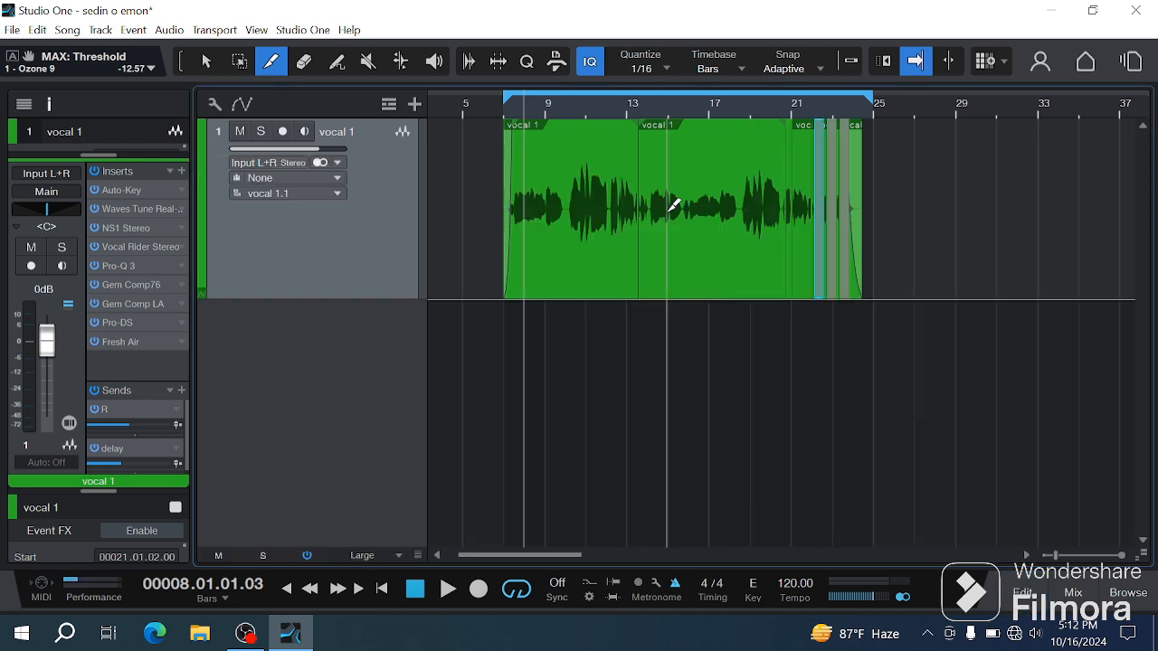
- Undo the painted events and all the splits on the vocal 1 track
key("ctrl+z")
key("ctrl+z")
key("ctrl+z")
key("ctrl+z")
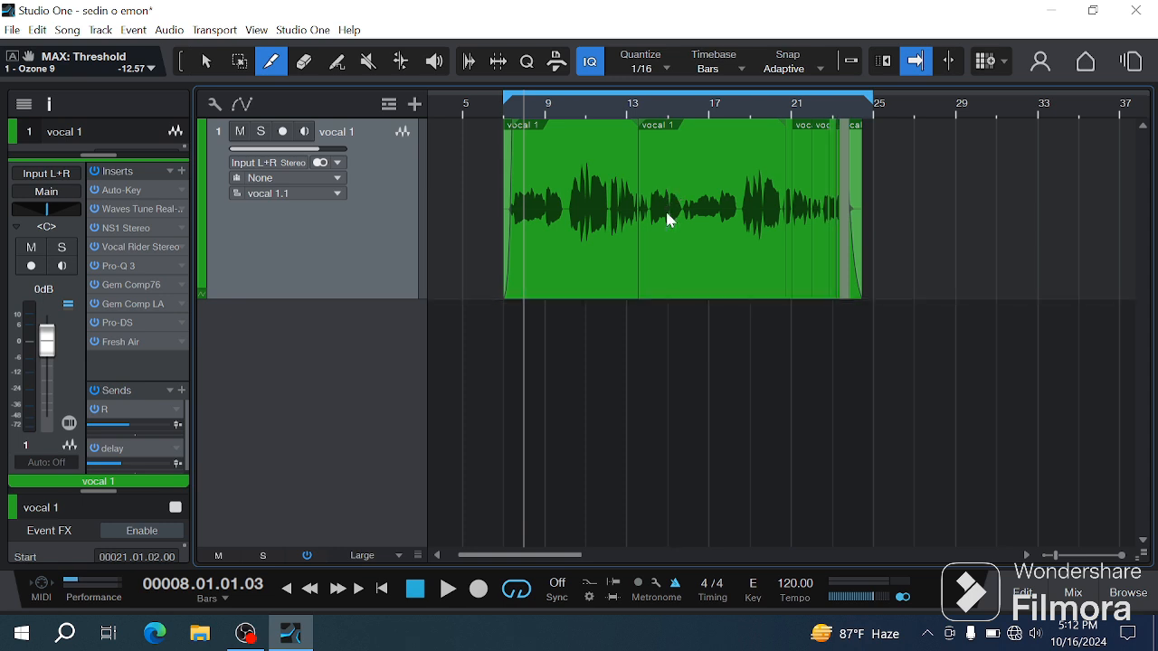
key("z")
key("z")
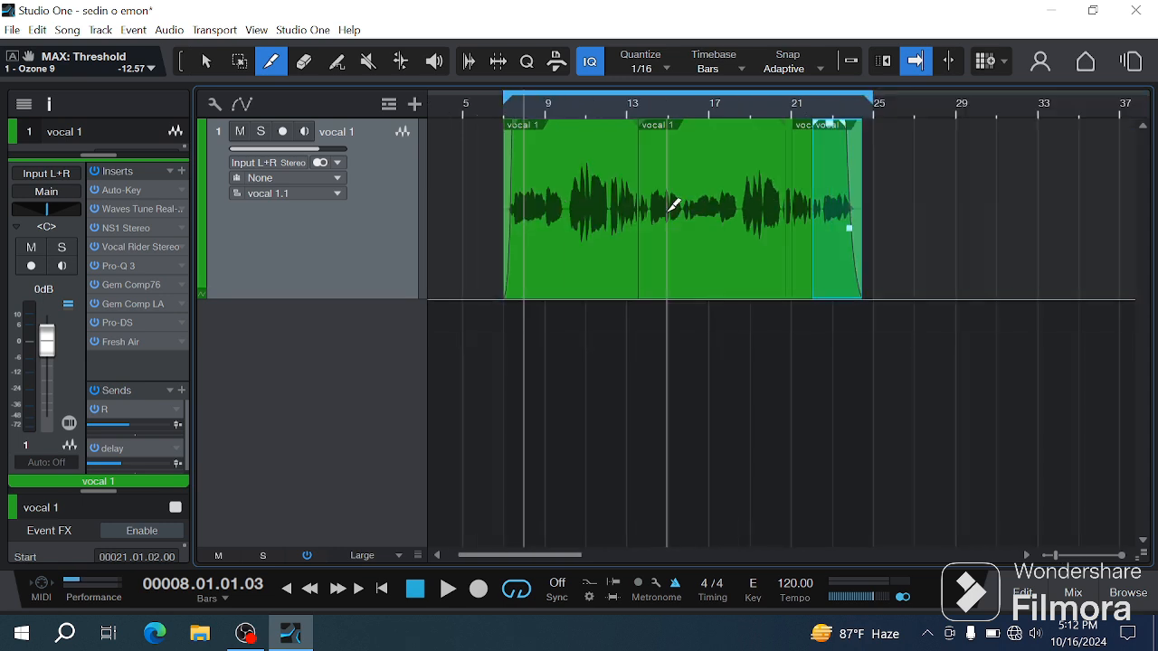
key("ctrl+z")
key("ctrl+z")
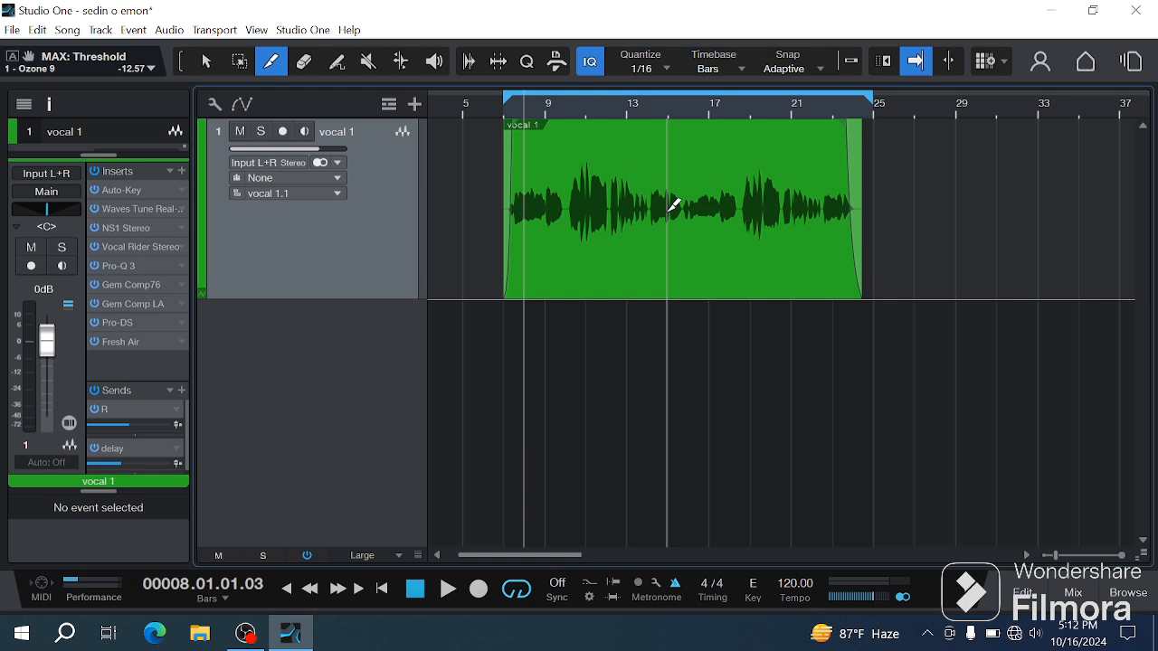
- Show the mixer console with the vocal 1, R and delay channels, and hide it again
left_click(1072, 592)
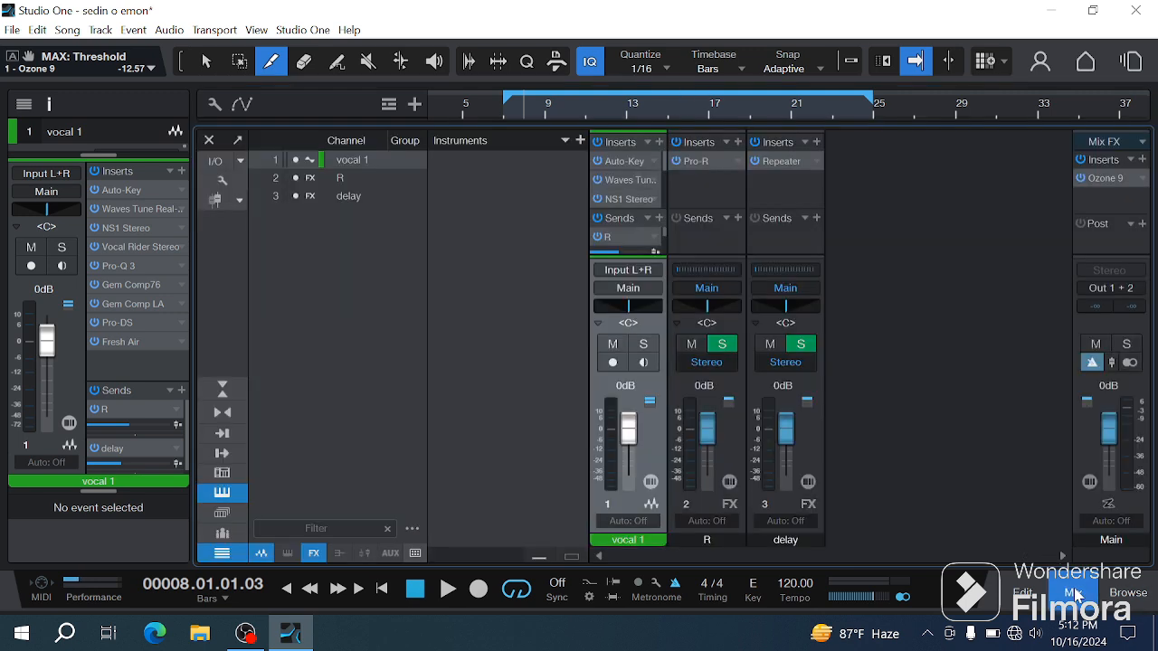
left_click(1073, 592)
left_click(1073, 593)
left_click(1067, 595)
- Add 10 mono audio tracks named vocal with automatic colors
right_click(267, 355)
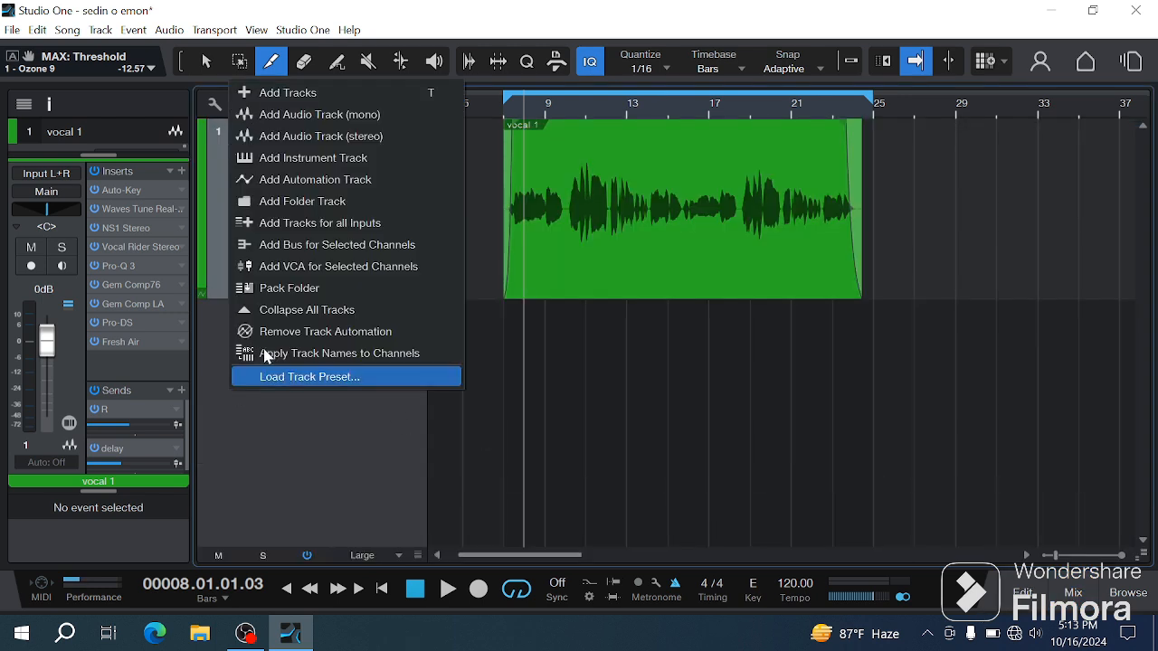
left_click(320, 97)
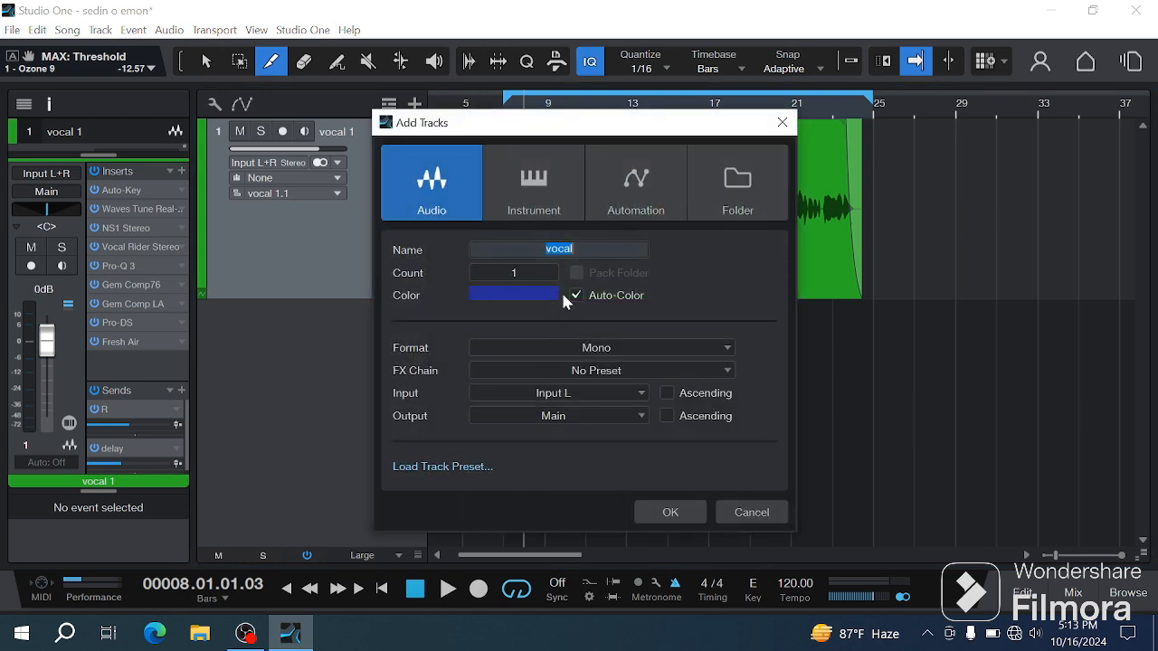
left_click(530, 273)
type("10")
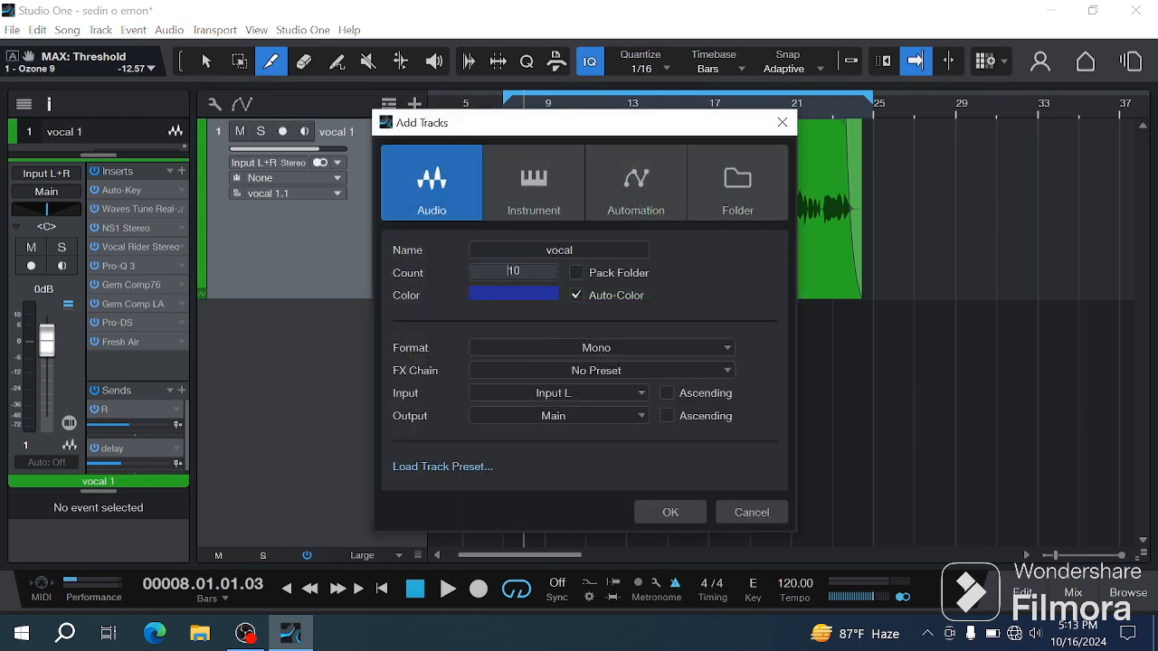
left_click(660, 517)
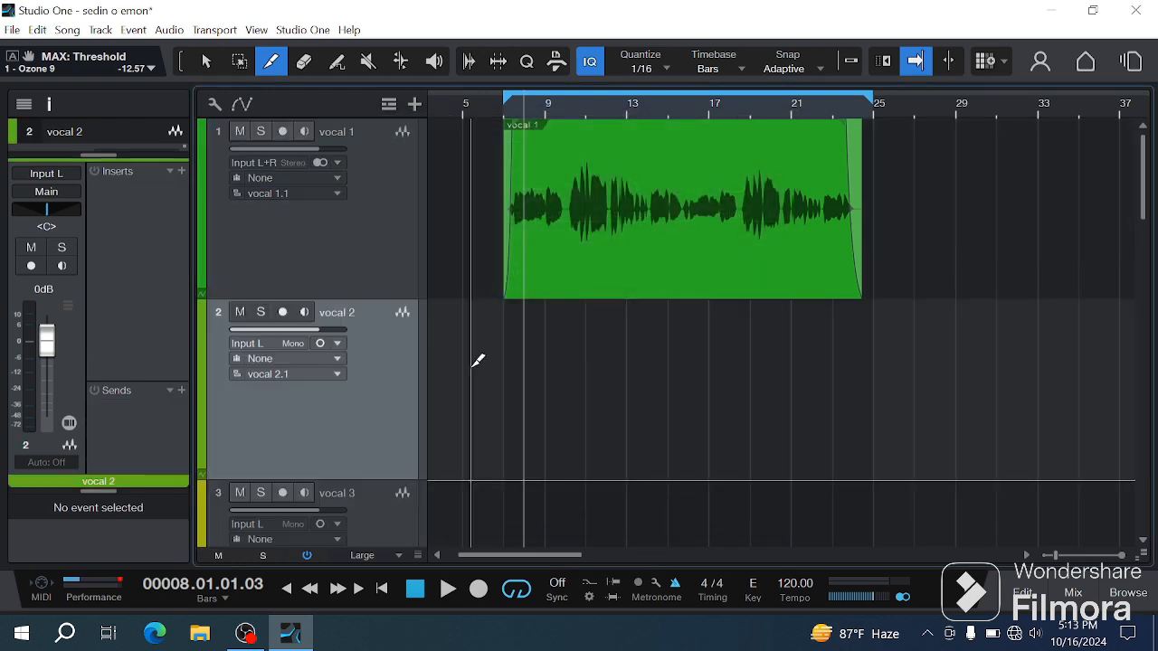
- Shrink all tracks to Minimal height and enlarge them again to Small
key("alt+w")
key("alt+w")
key("alt+w")
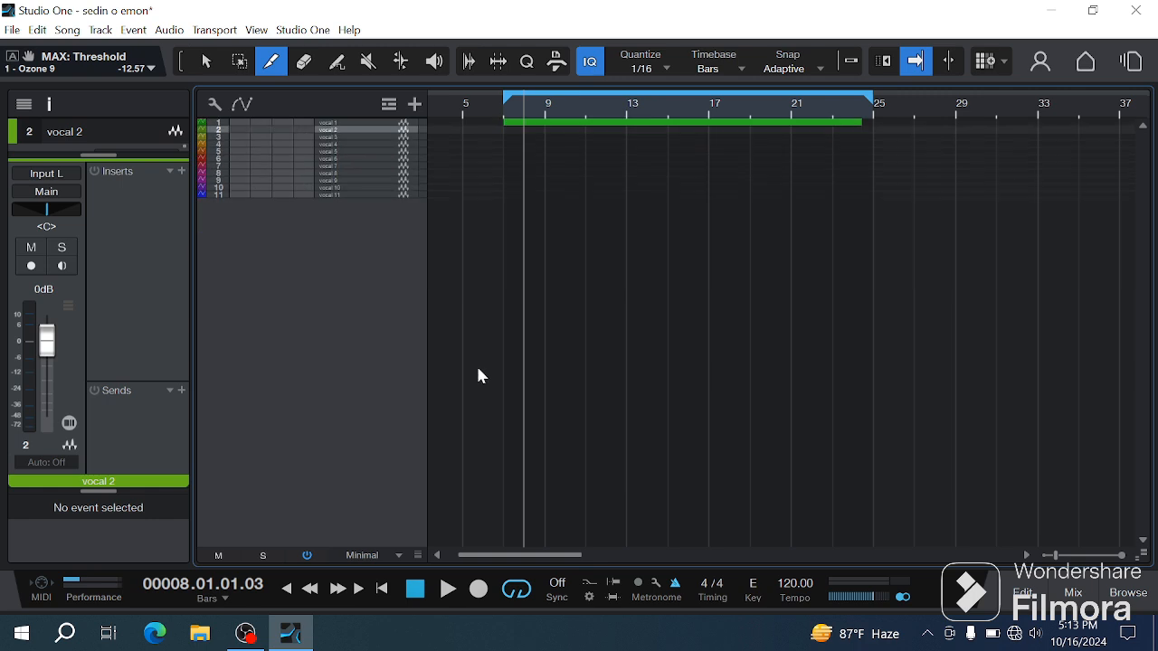
key("alt+e")
key("alt+e")
key("alt+w")
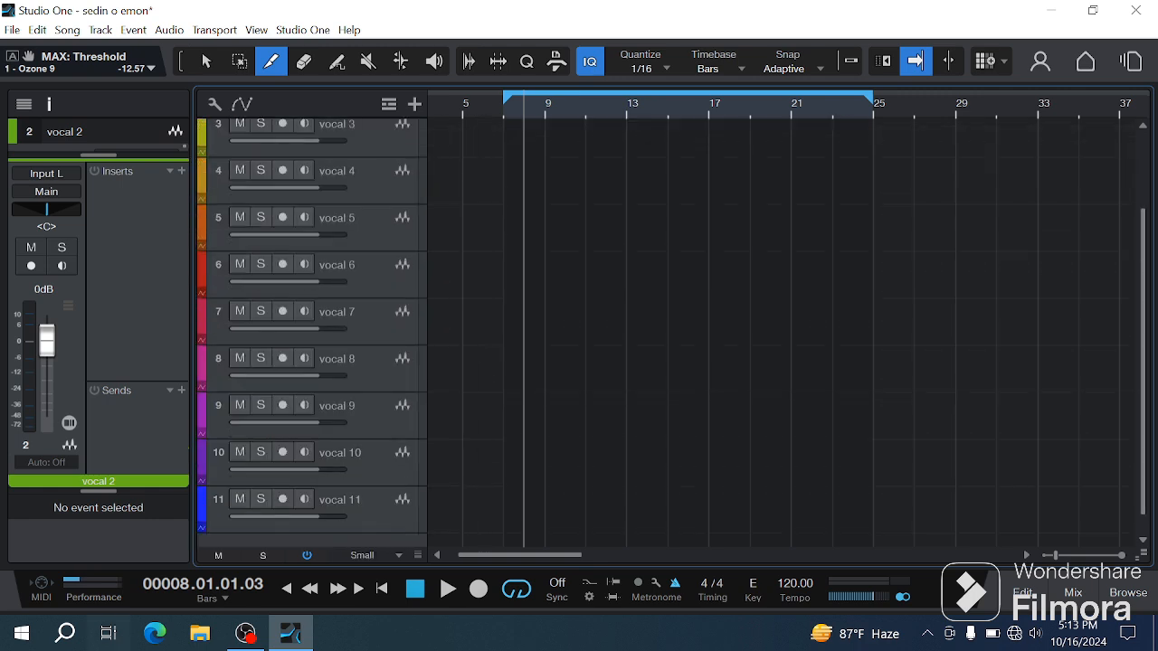
- Show the new channels in the mixer console and select the vocal 5 channel
left_click(1072, 592)
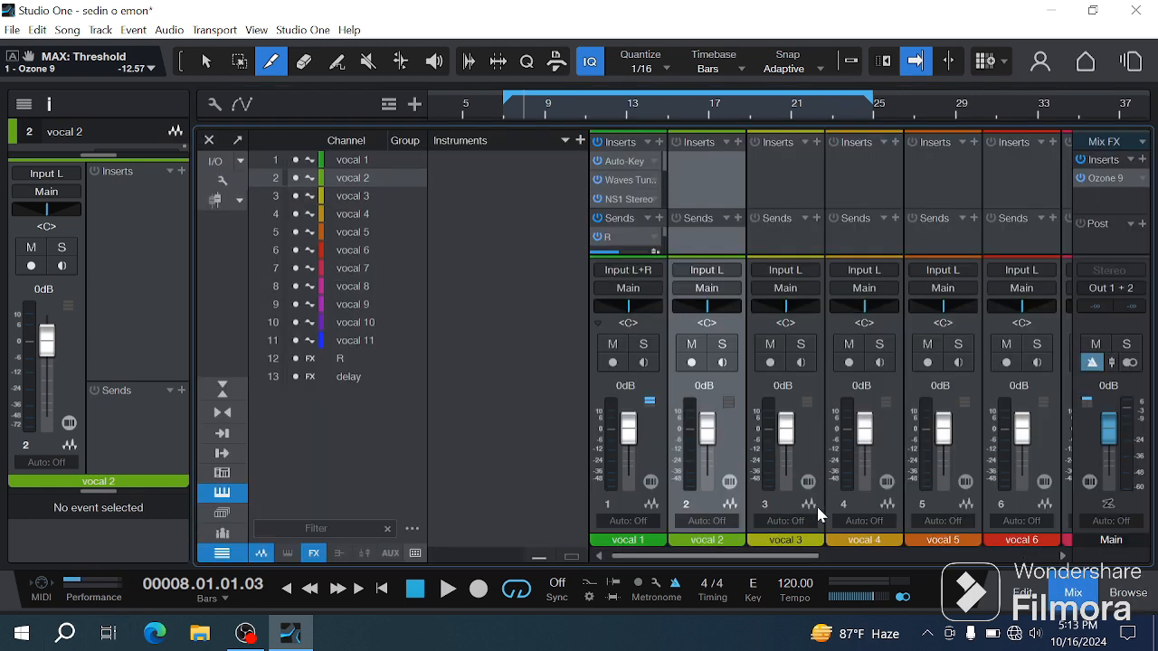
mouse_move(800, 559)
left_mouse_down()
mouse_move(1037, 560)
mouse_move(796, 561)
left_mouse_up()
left_click(1076, 597)
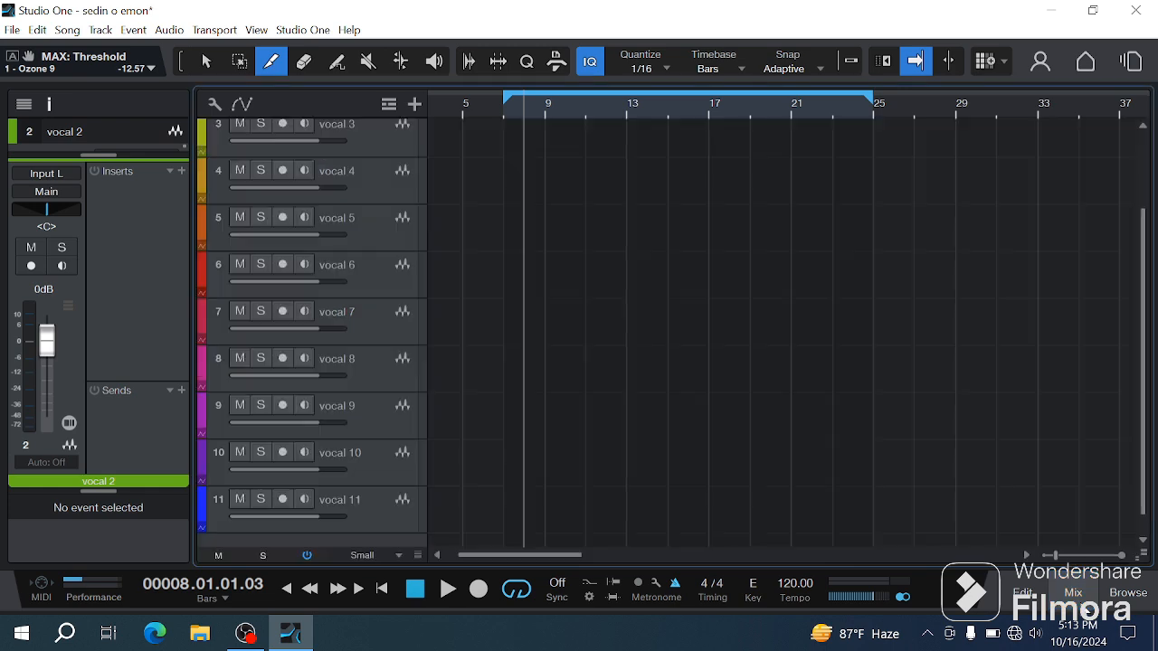
left_click(1076, 601)
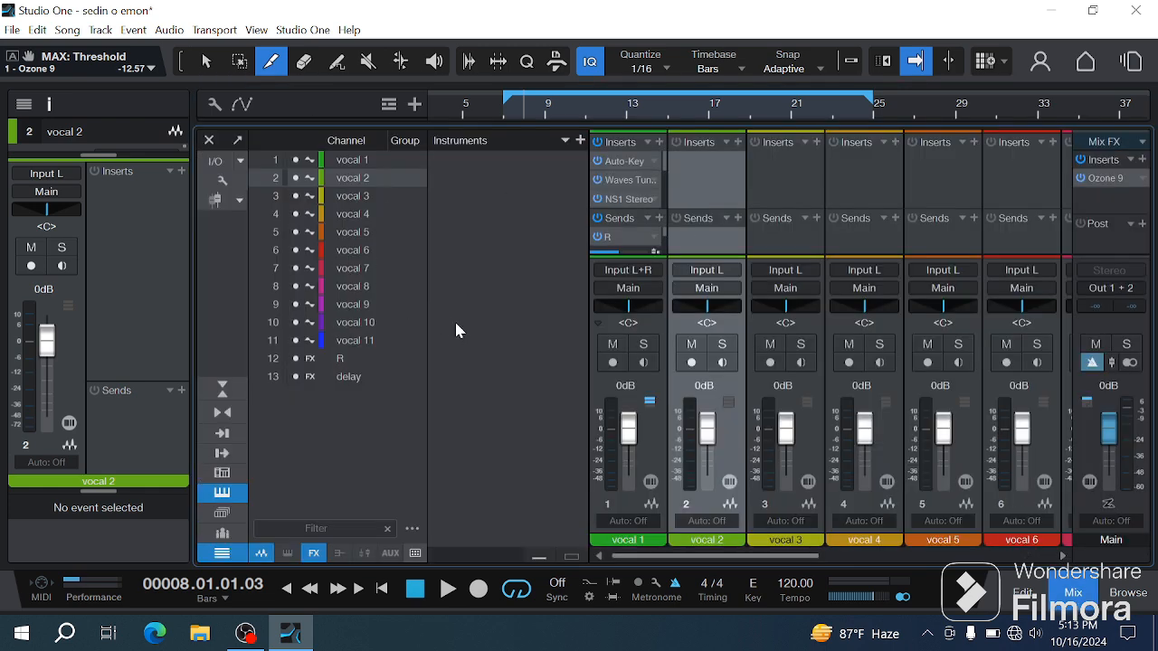
left_click(362, 232)
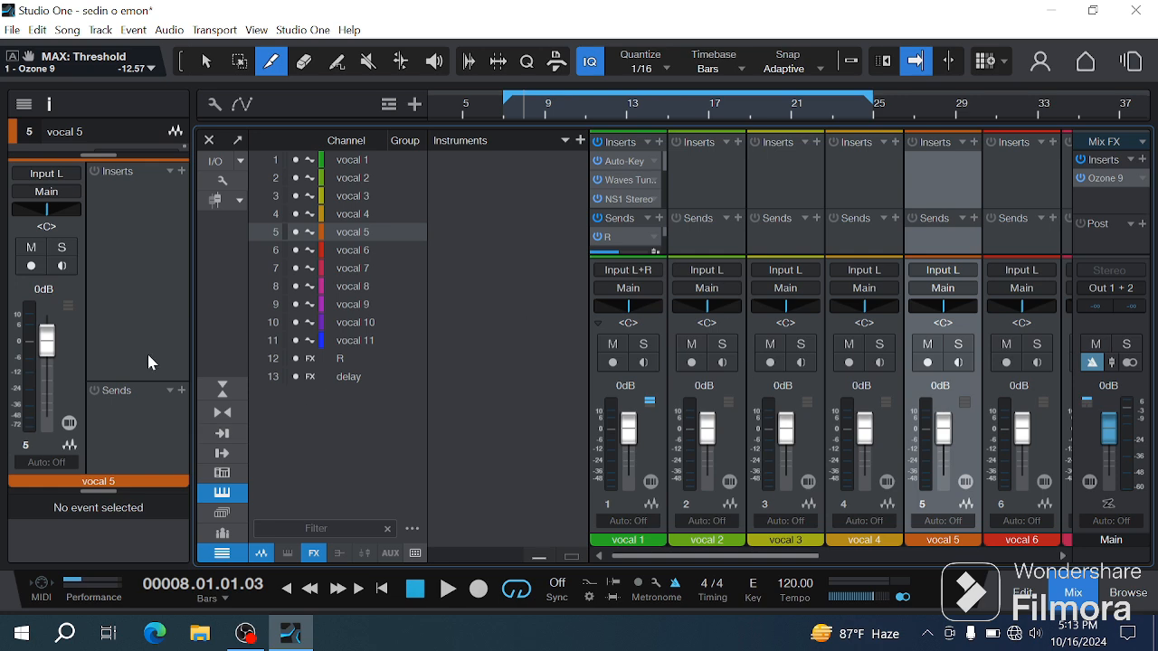
- Switch the mixer to small channel view, extend it to nearly the full arrangement height and select vocal 1
left_click(221, 389)
left_click(222, 390)
left_click(223, 392)
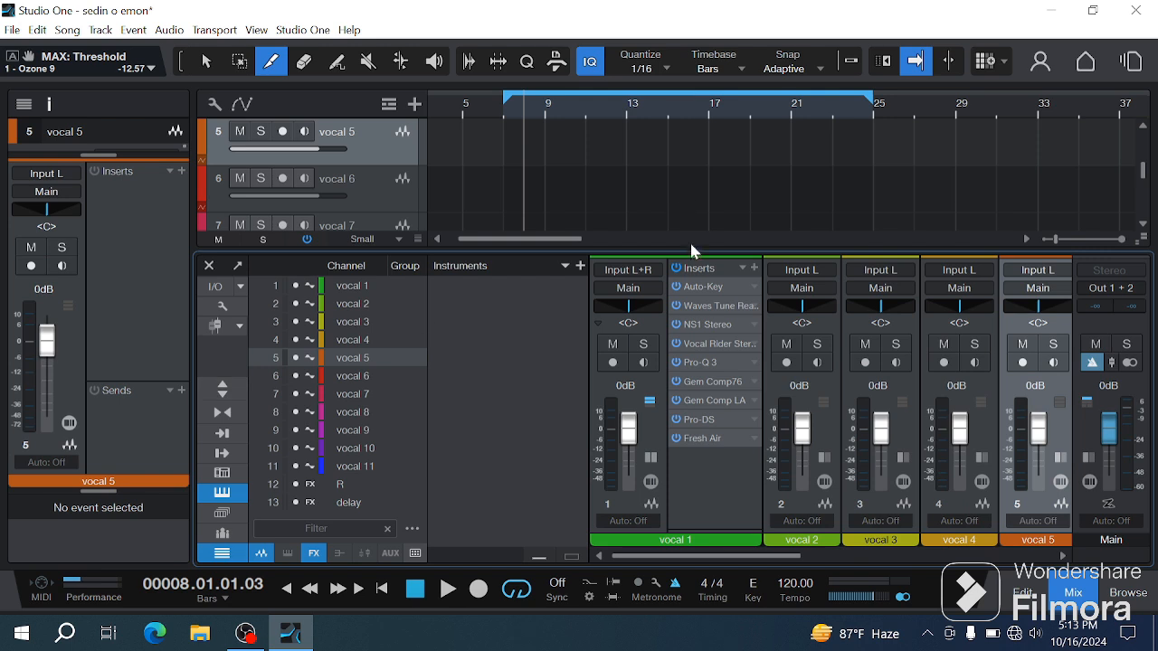
left_click_drag(691, 254, 677, 96)
left_click(722, 383)
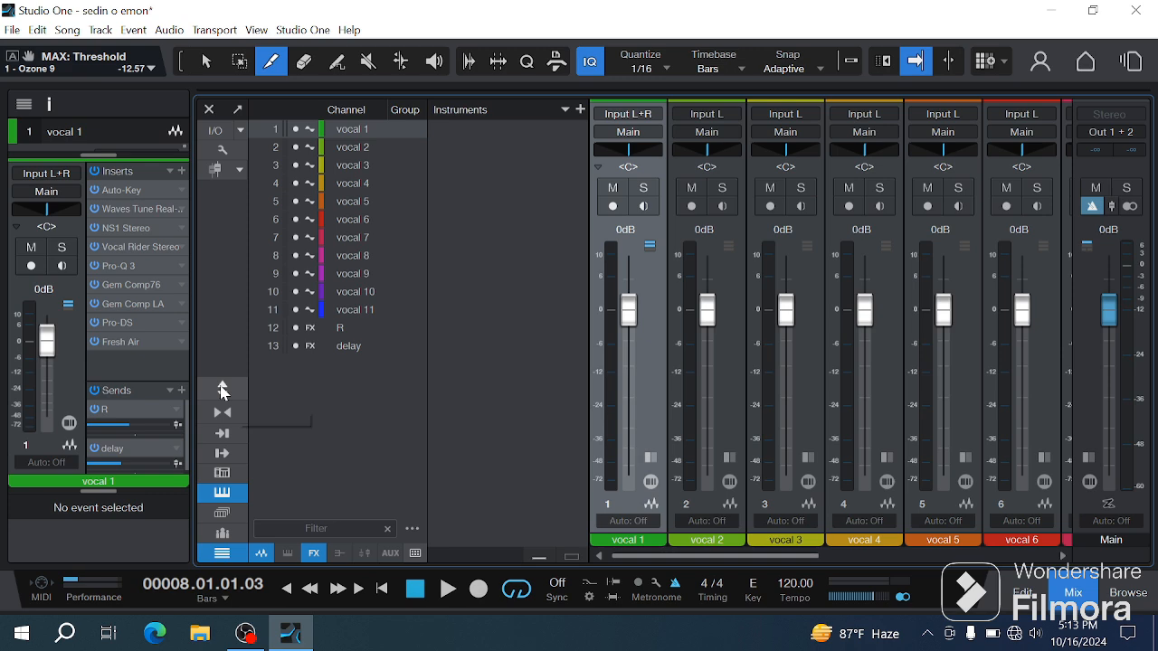
- Compare the mixer's large and small channel views, ending in the small view
left_click(221, 389)
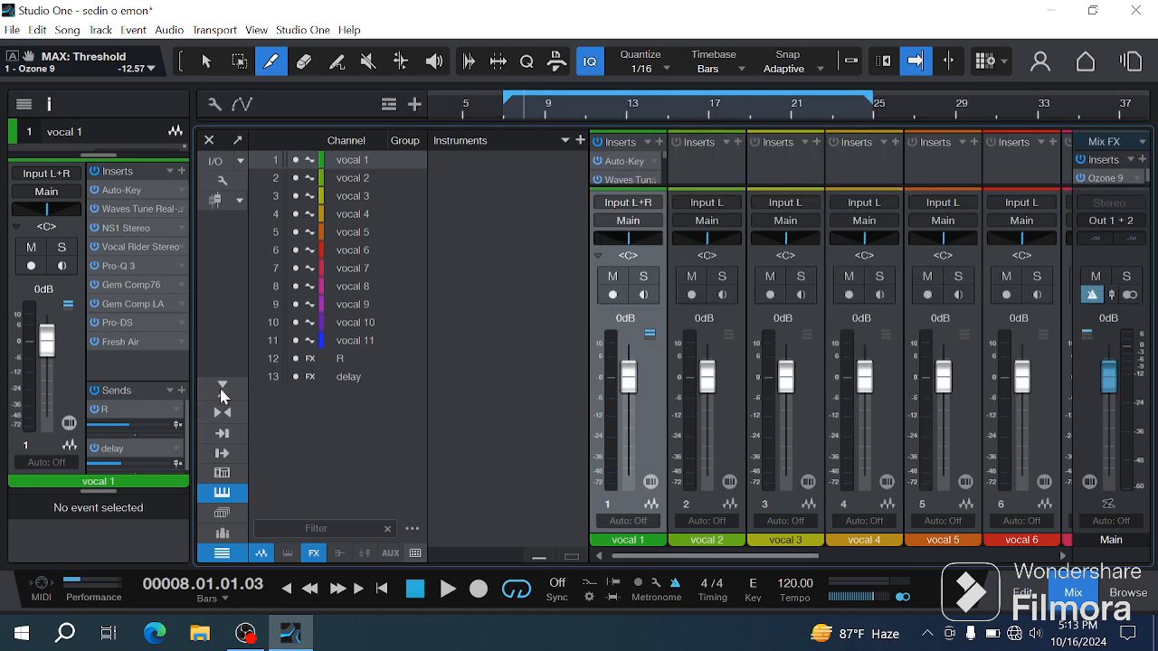
left_click(221, 391)
left_click(221, 391)
left_click(222, 391)
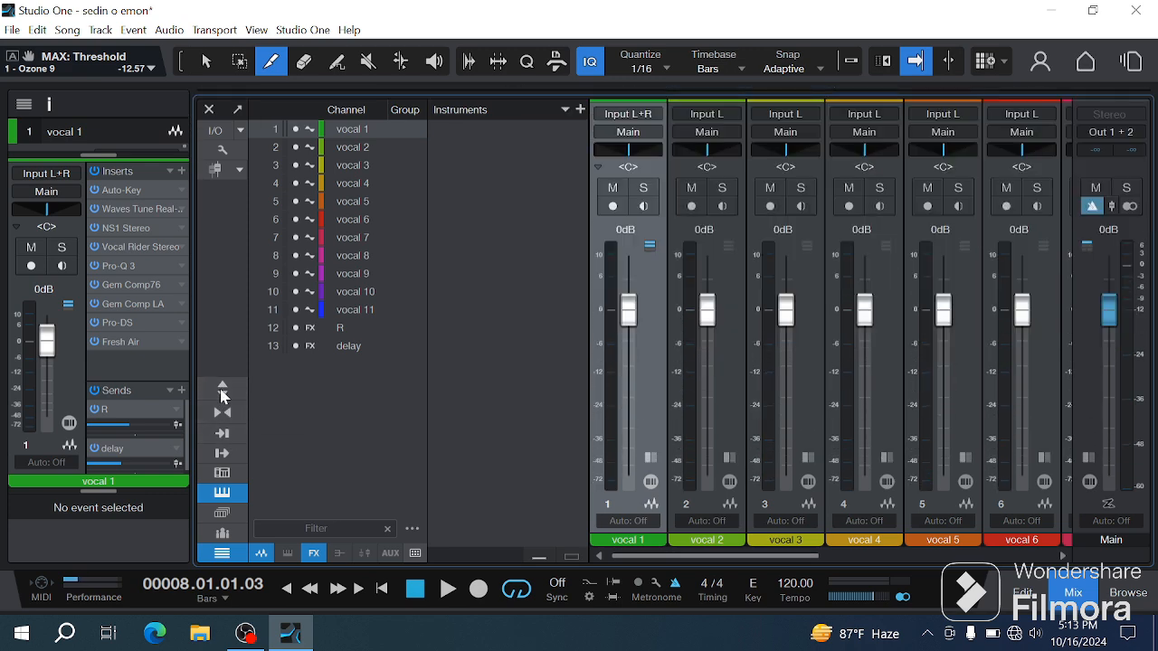
left_click(221, 391)
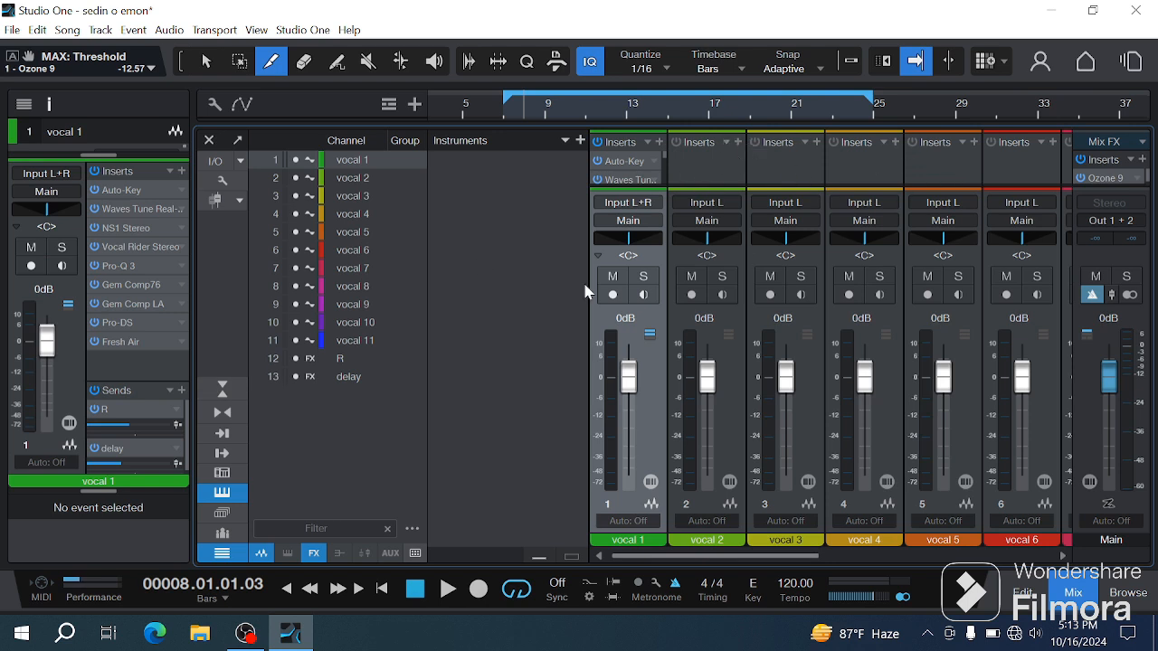
left_click(221, 390)
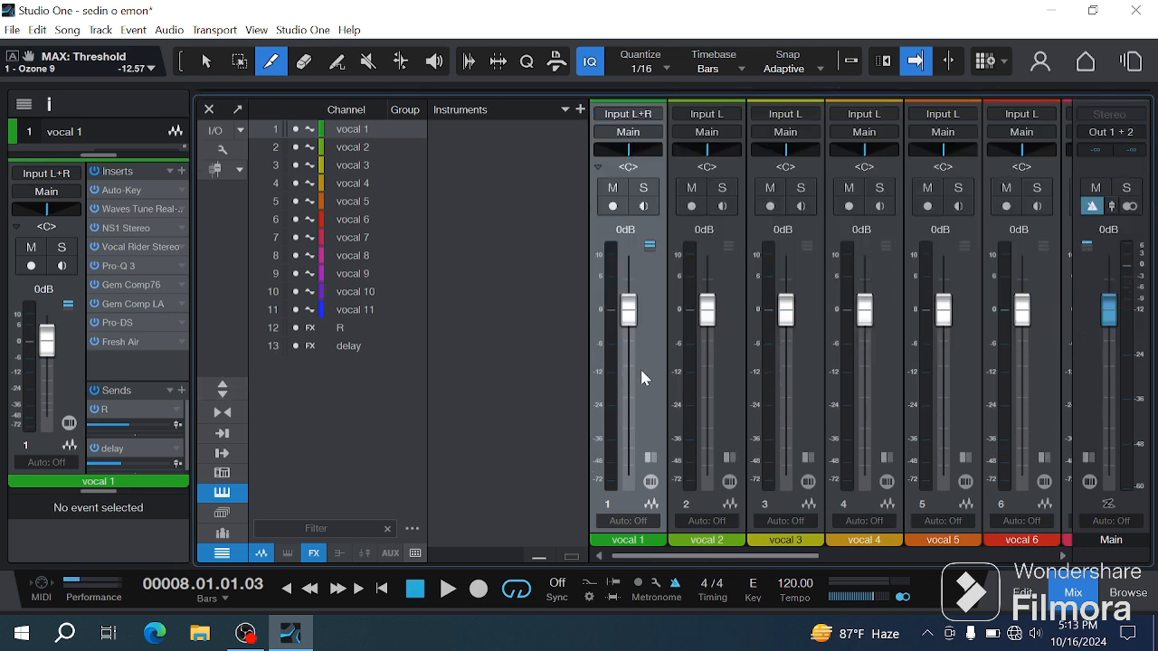
- Expand and collapse the inserts beside the vocal 1 mixer channel, and toggle the mixer between small and large channel views
left_click(650, 458)
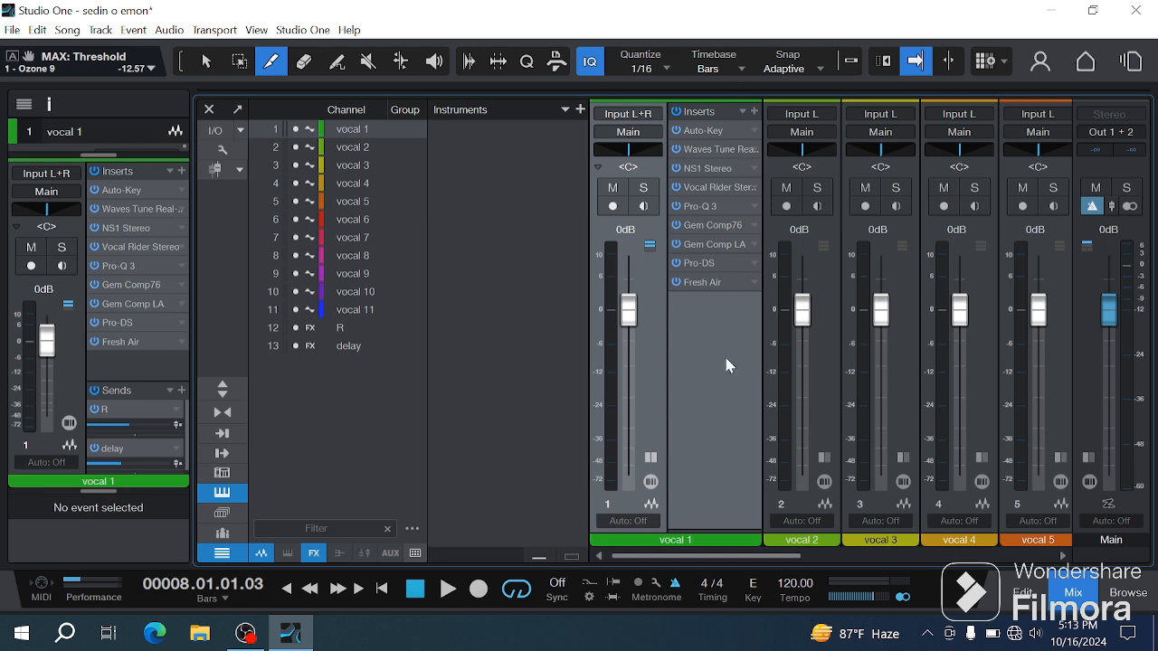
left_click(651, 459)
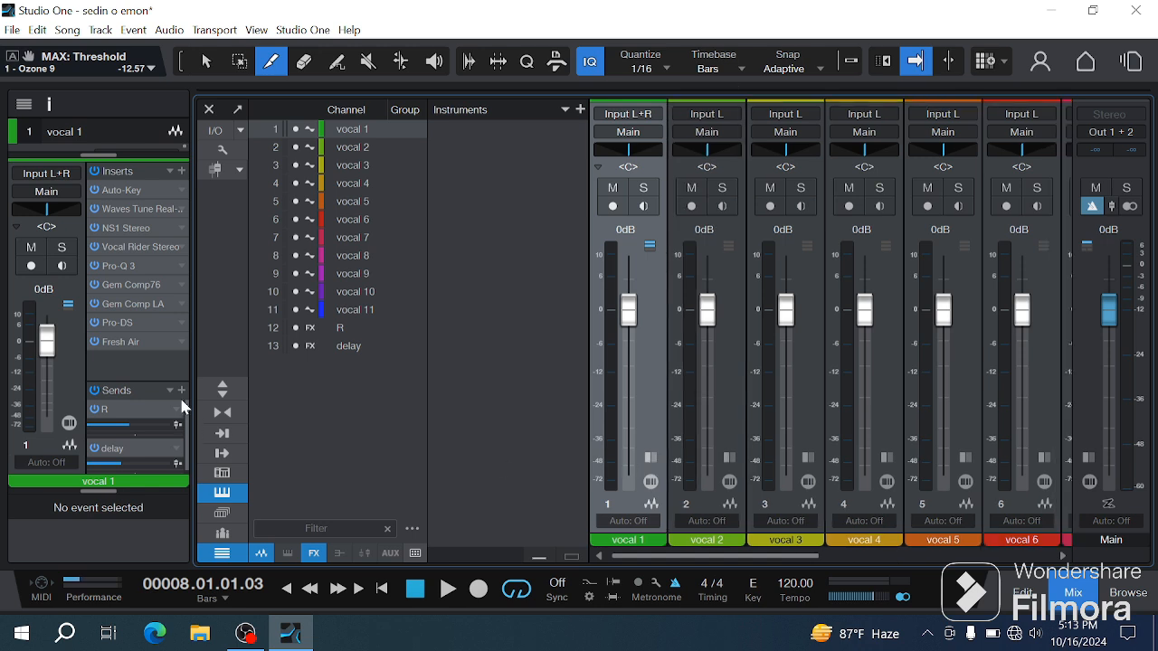
left_click(234, 391)
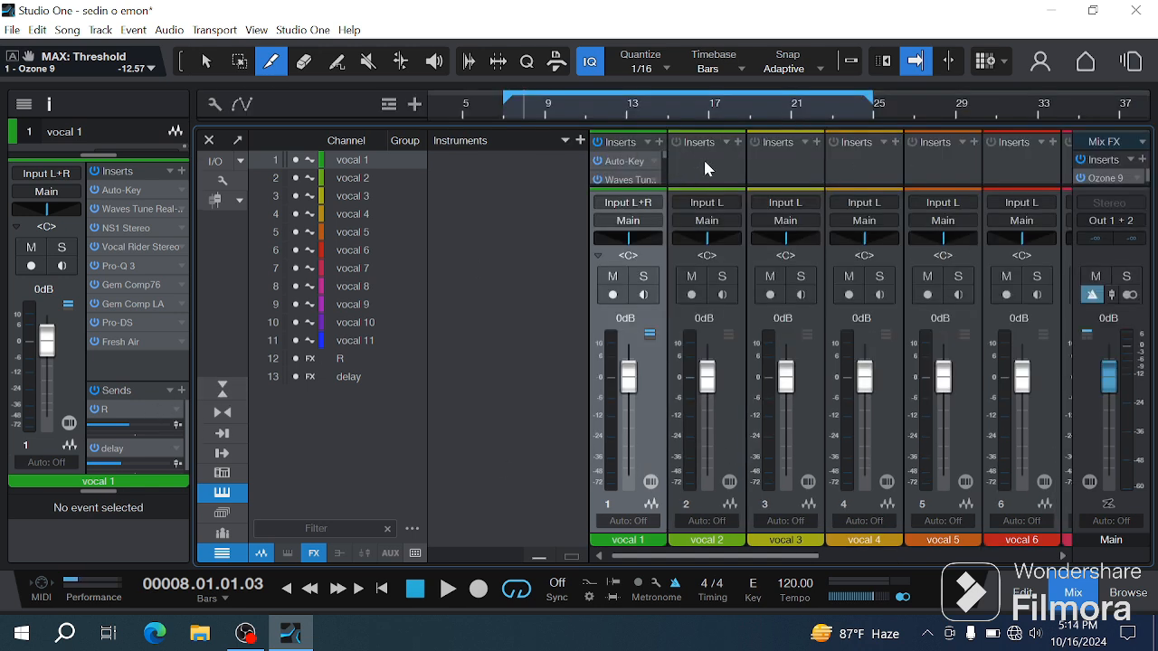
left_click(224, 389)
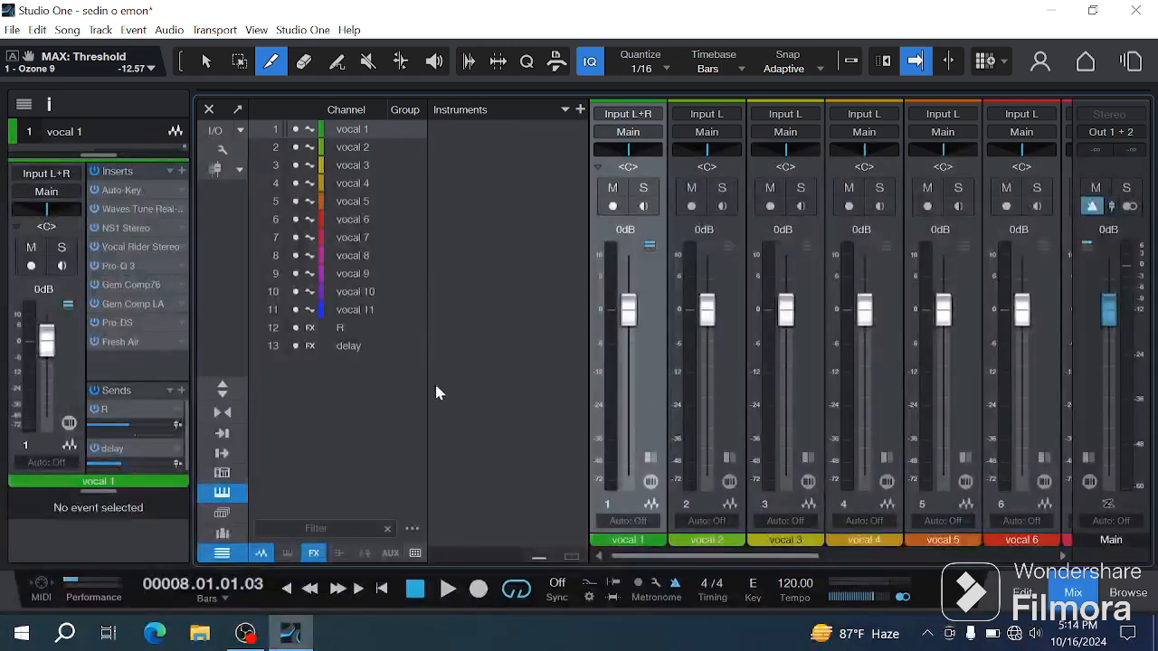
left_click(228, 413)
left_click(227, 414)
left_click(228, 413)
left_click(228, 413)
left_click(222, 455)
left_click(222, 455)
left_click(222, 455)
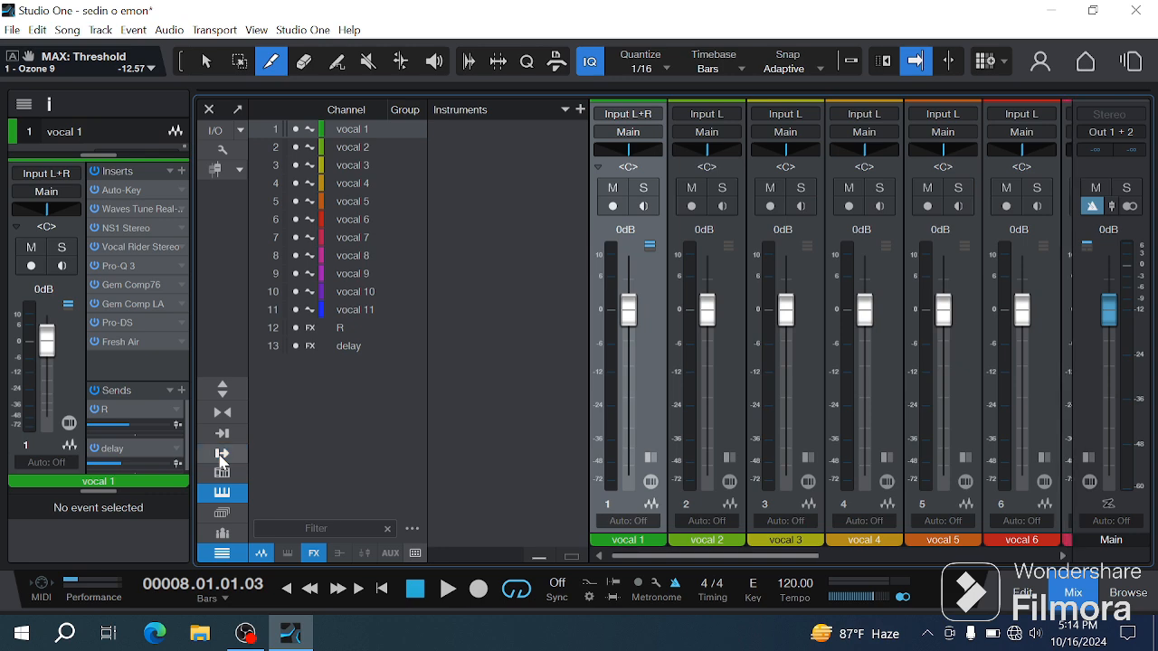
left_click(221, 455)
left_click(223, 473)
left_click(222, 476)
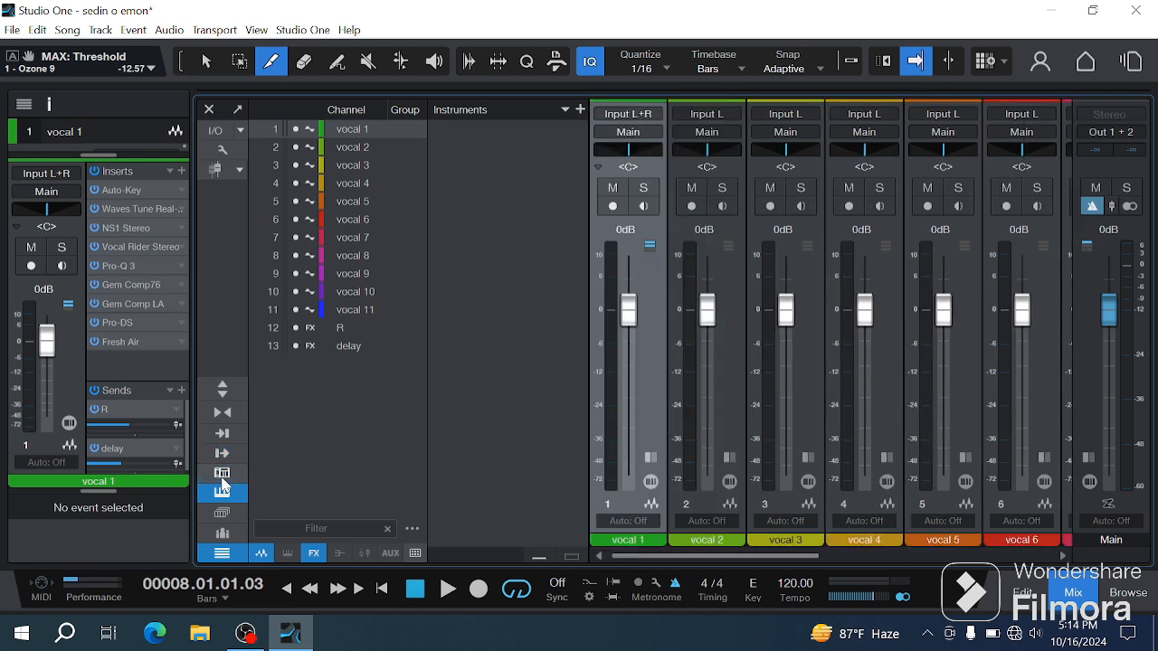
left_click(223, 476)
left_click(223, 476)
- Switch the mixer to large channel view and select the R and delay FX channels in turn
left_click(223, 389)
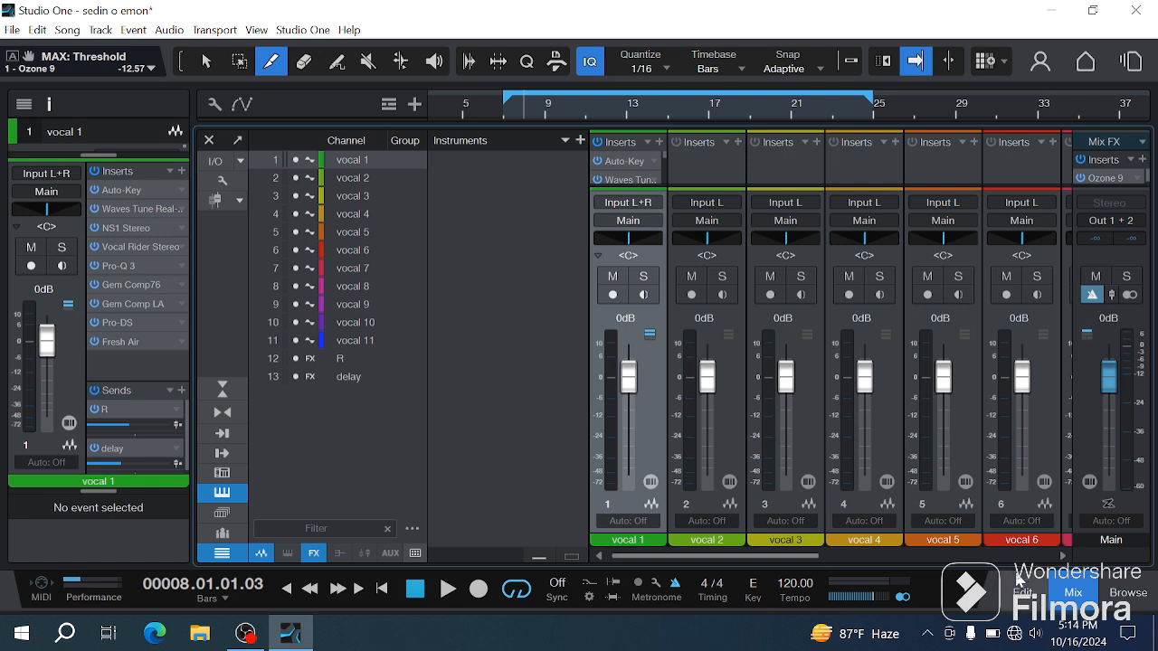
left_click_drag(769, 556, 1029, 537)
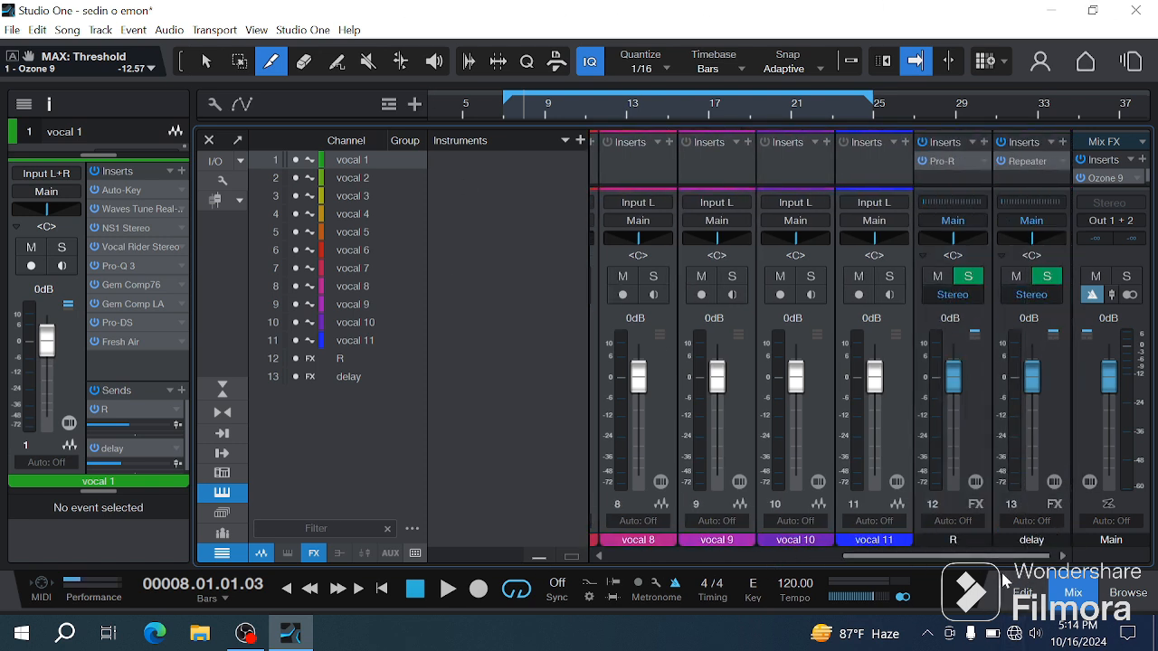
left_click(963, 506)
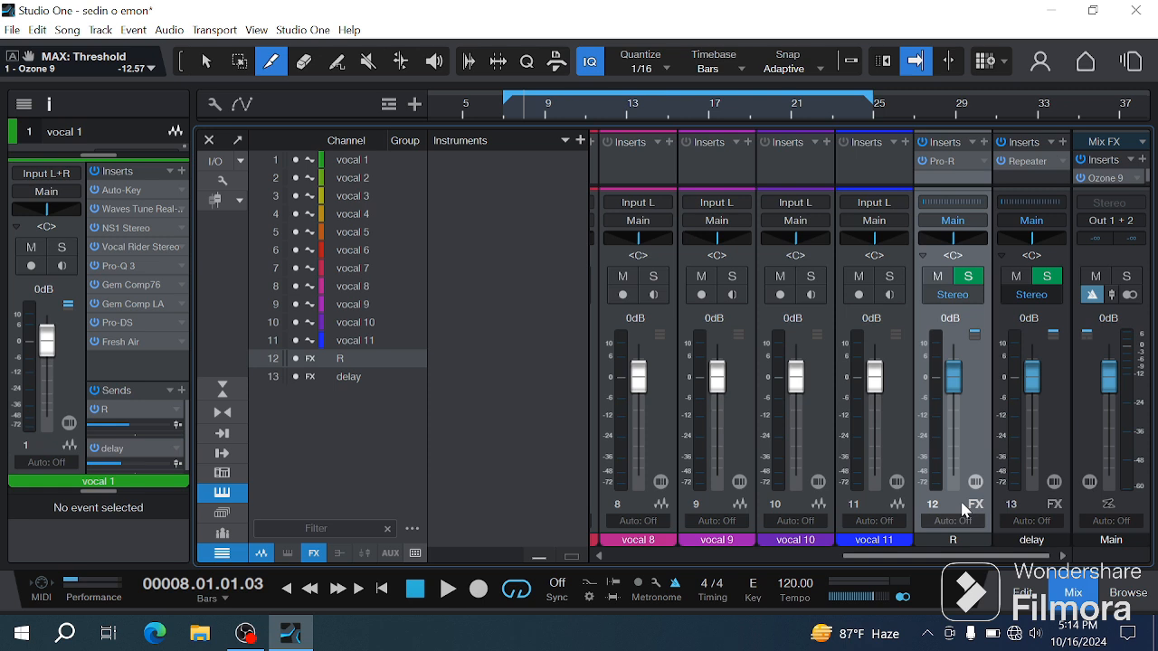
left_click(1055, 444)
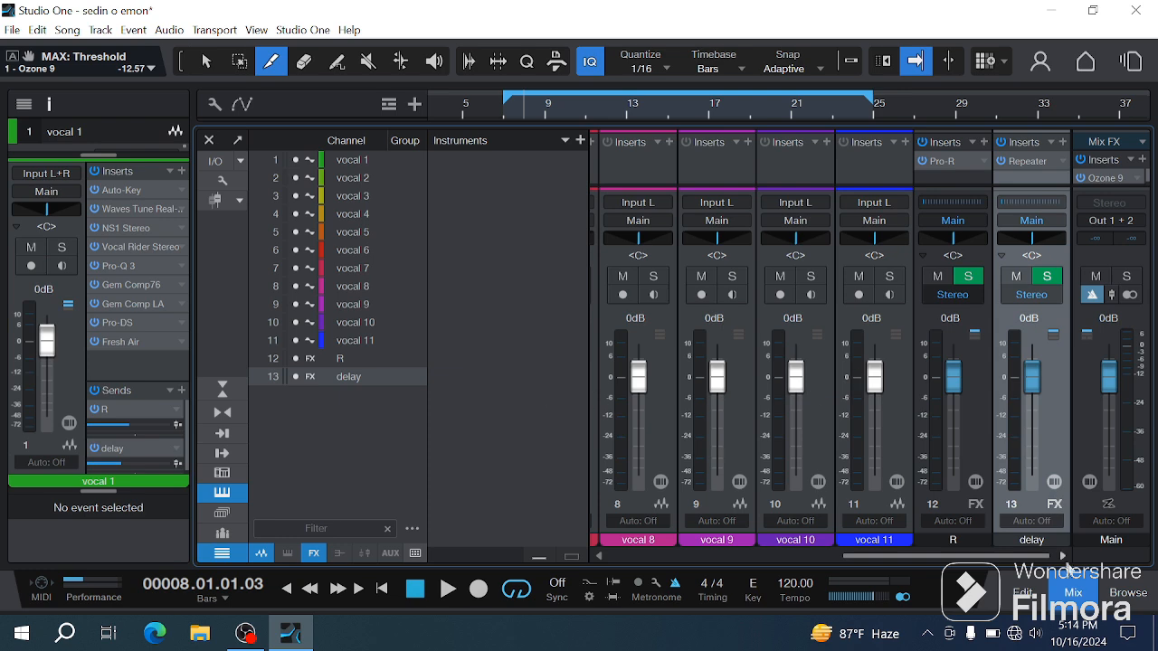
- Hide the mixer console, show it again and hide it to return to the full arrangement
left_click(1072, 595)
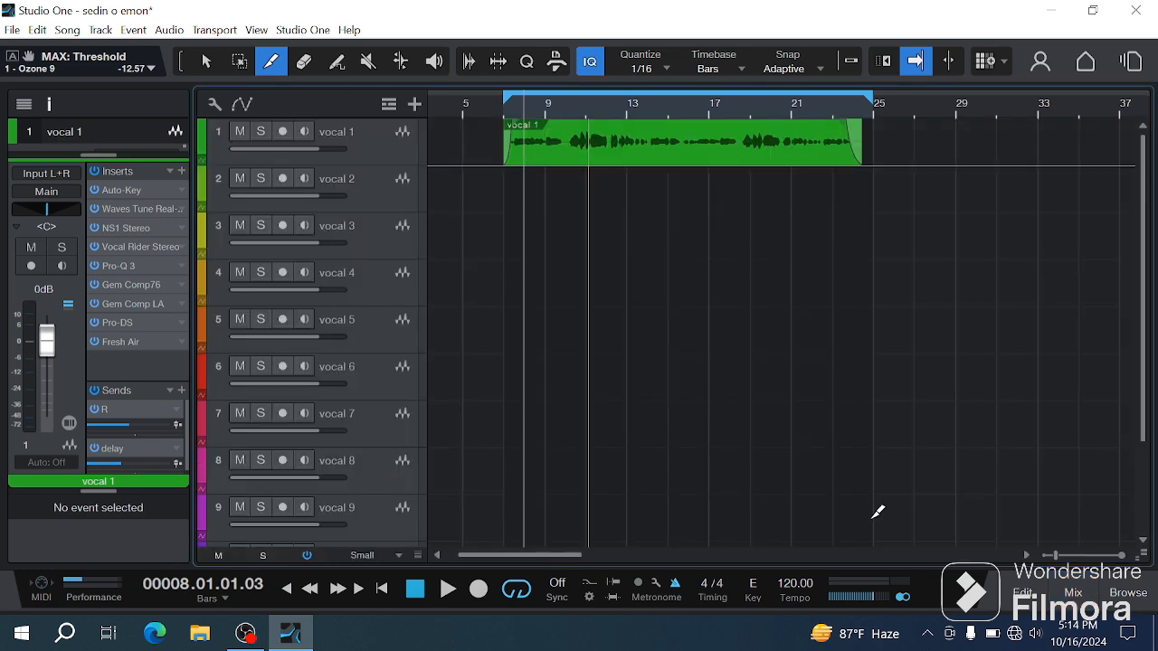
left_click(1076, 592)
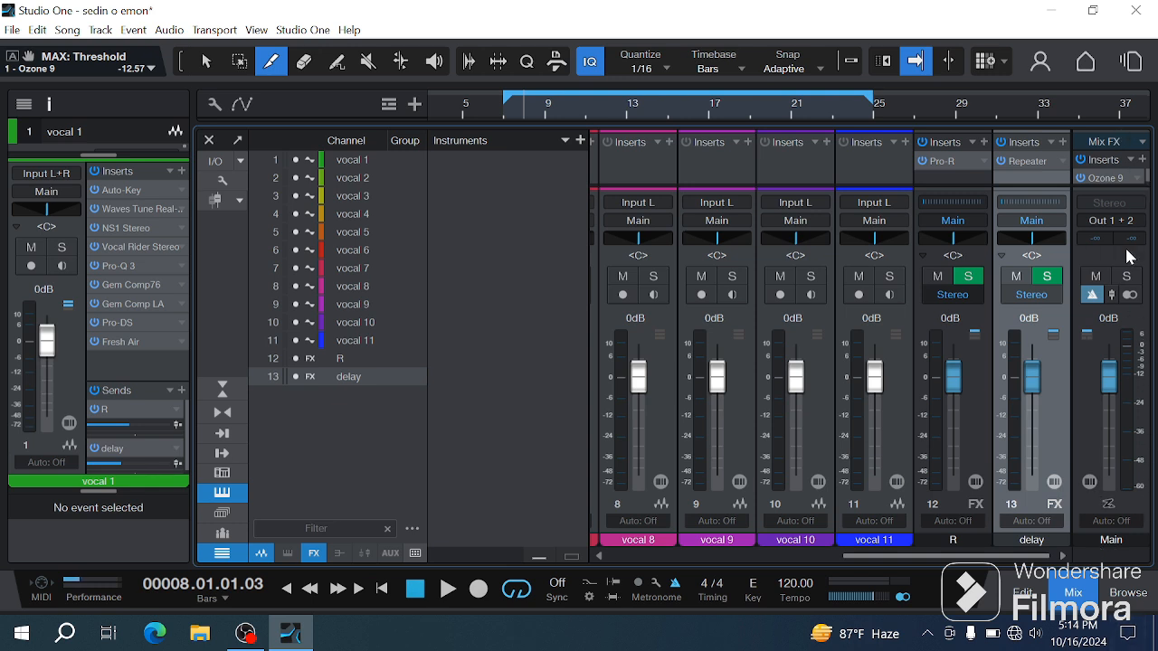
left_click(1100, 606)
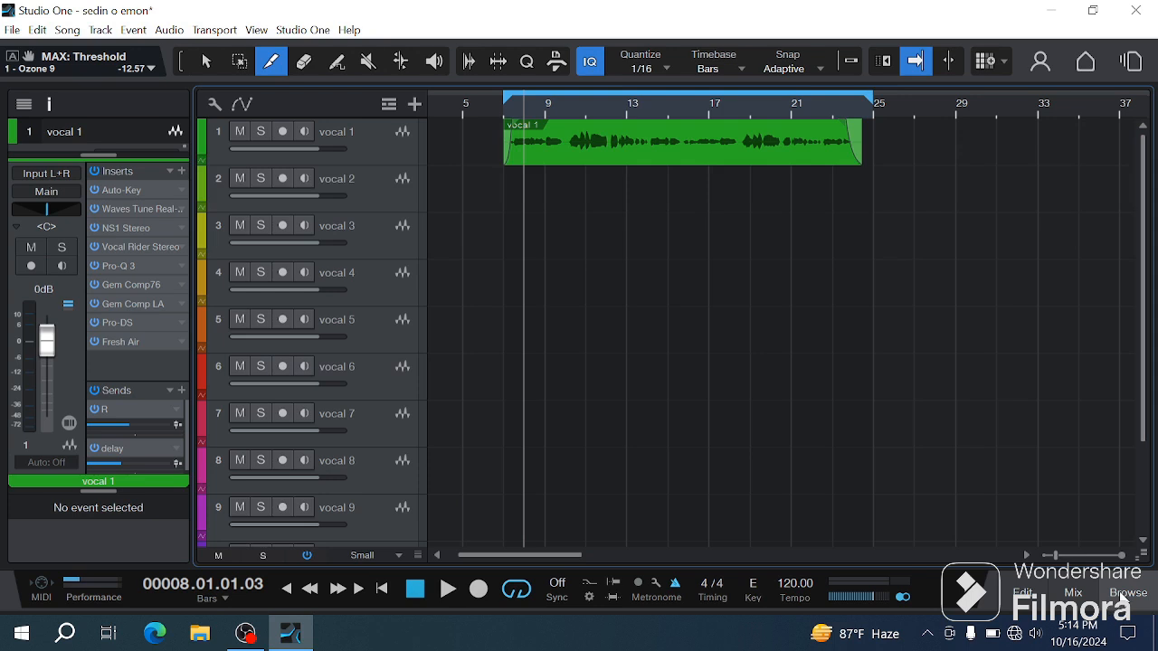
- Open the browser and look through its instruments and effects lists
left_click(1126, 595)
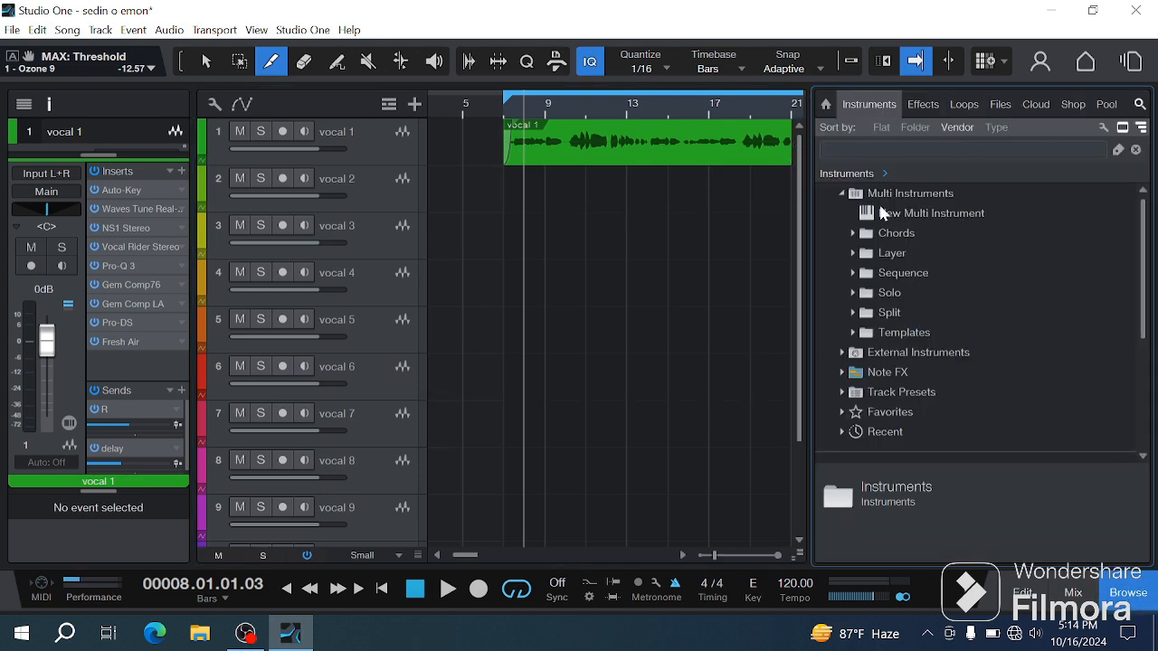
scroll(889, 401, "down", 5)
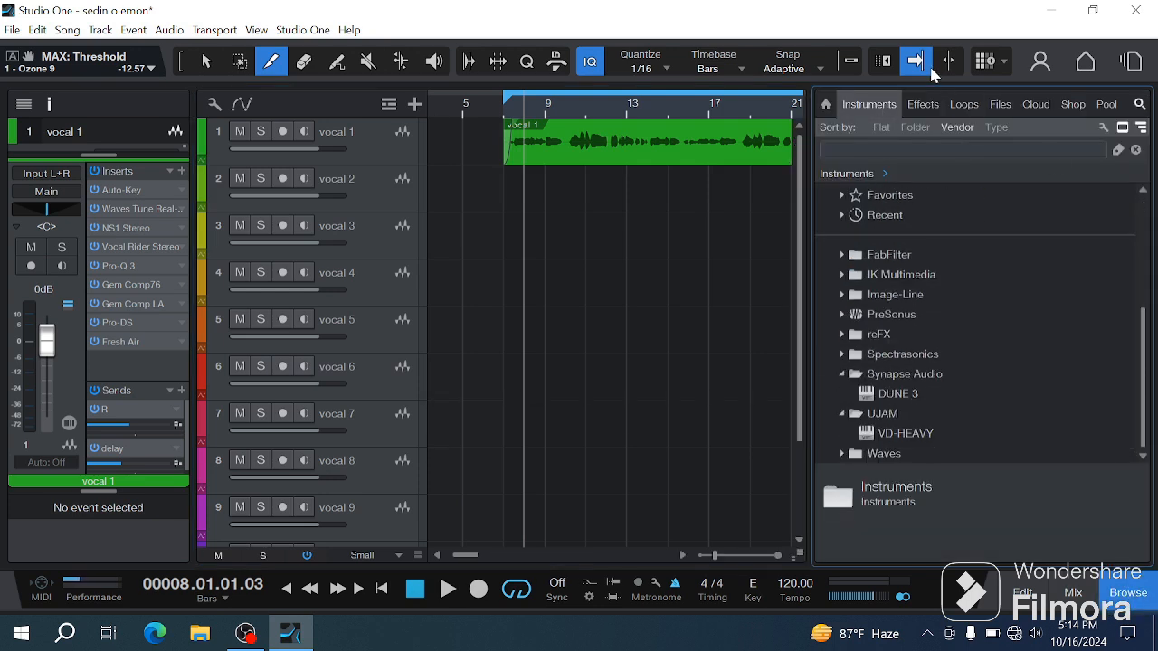
left_click(923, 104)
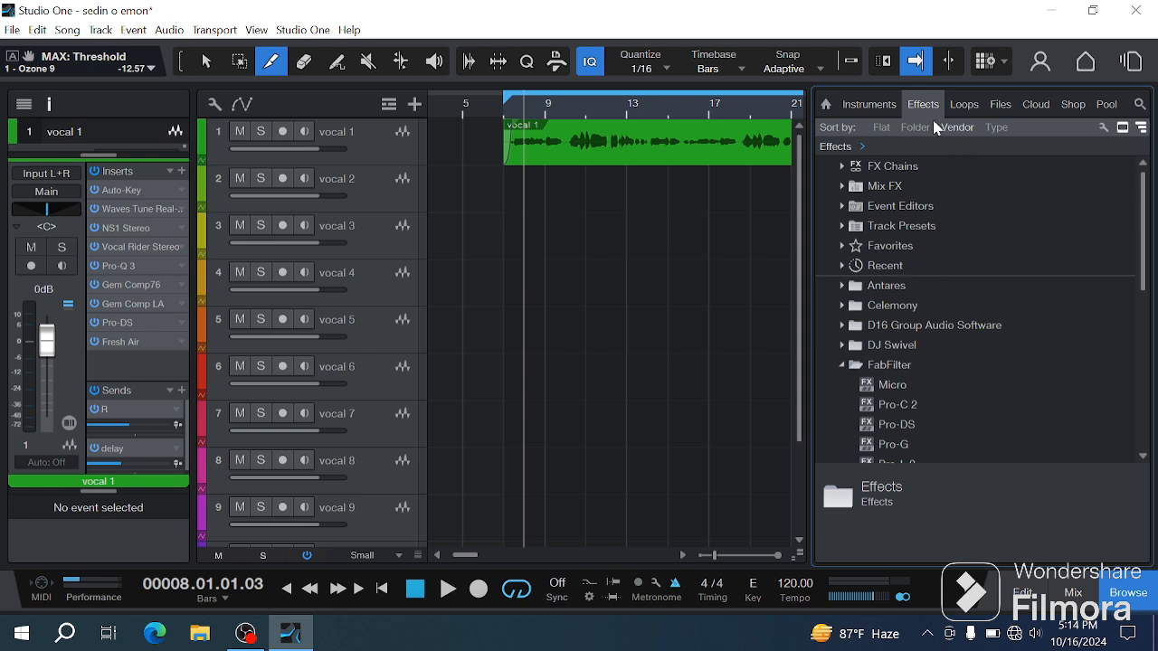
- Collapse the Synapse Audio and UJAM folders under Instruments and the FabFilter folder under Effects
left_click(870, 104)
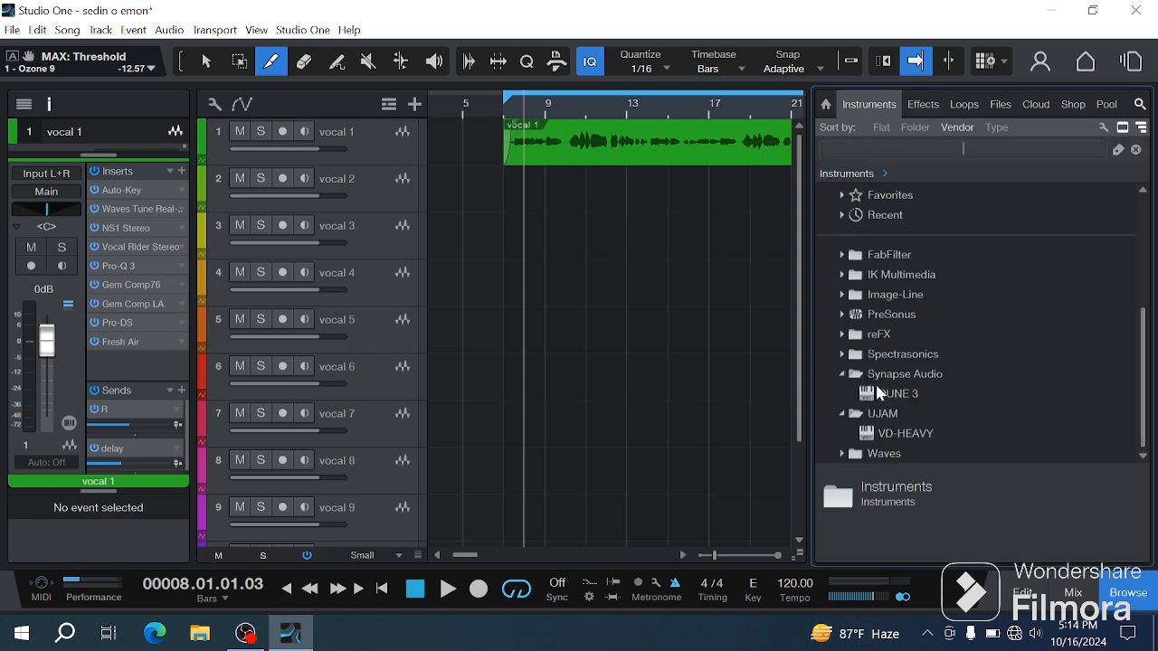
left_click(837, 376)
double_click(859, 395)
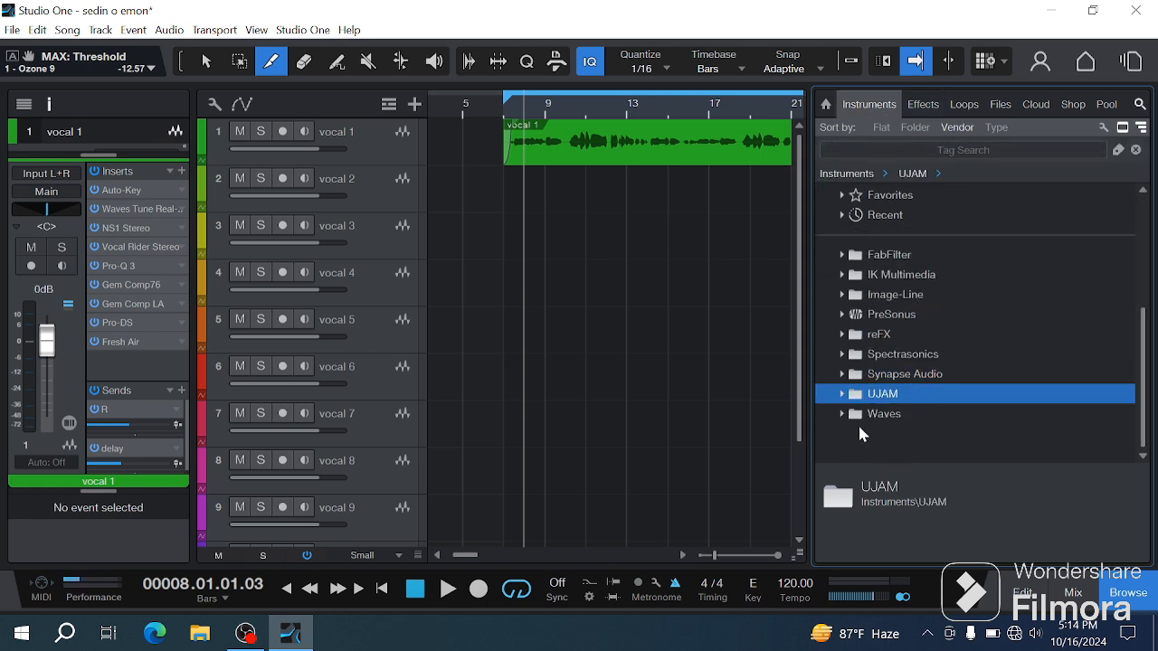
left_click(922, 104)
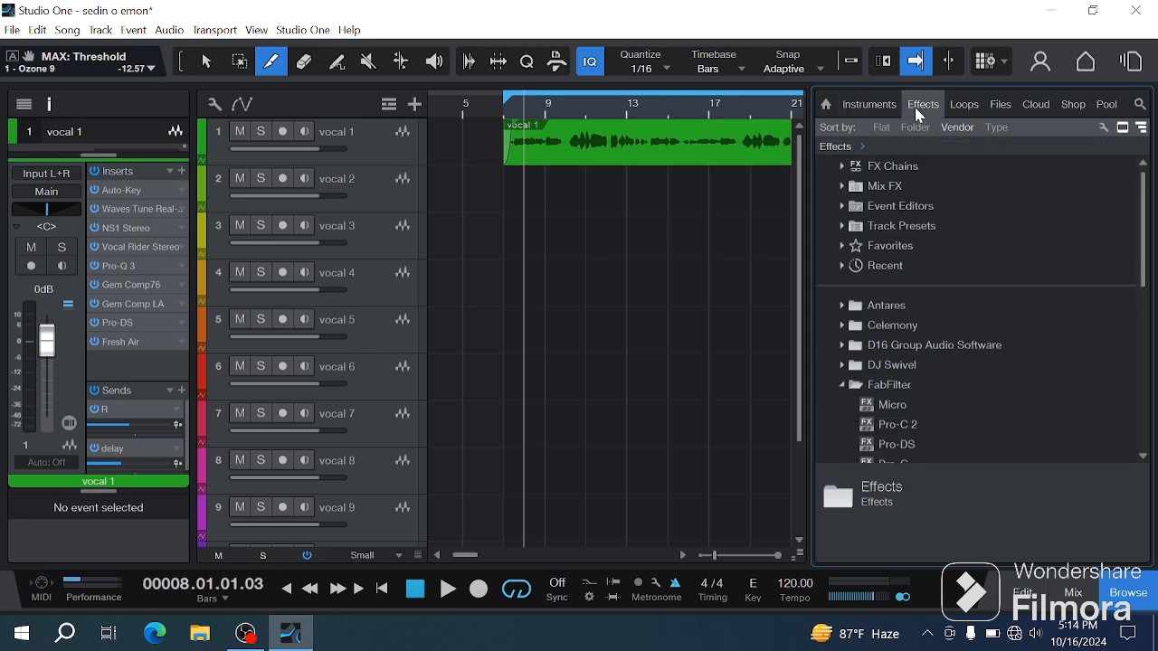
left_click(856, 386)
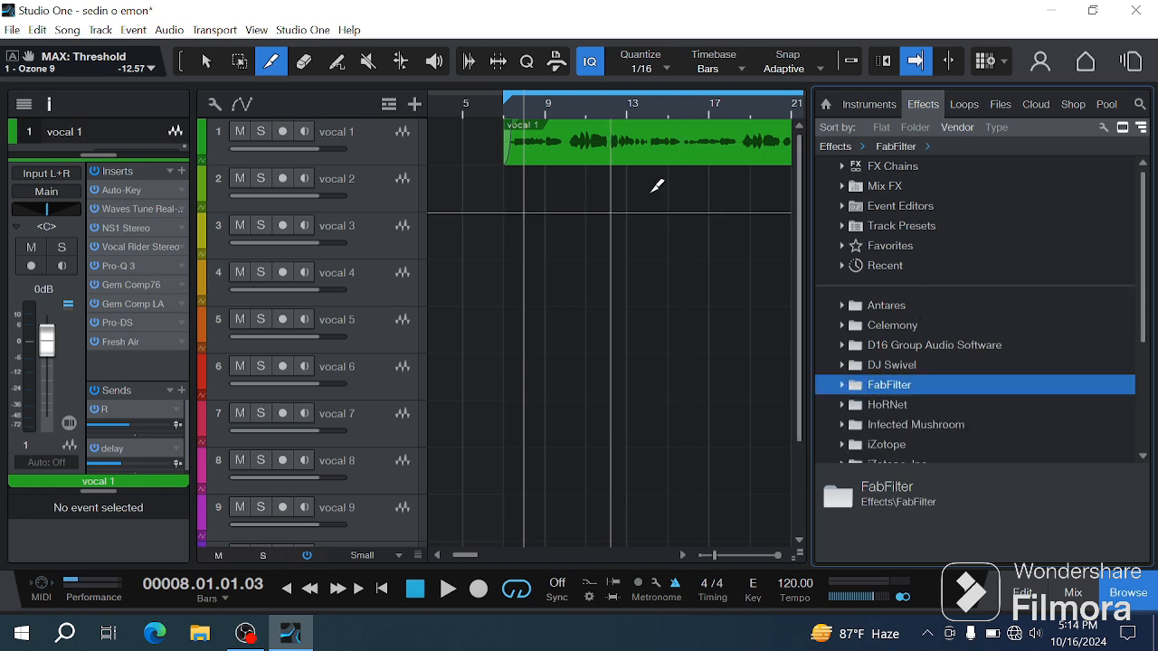
- View the browser's Loops, Files, Cloud, Shop and Pool pages in turn
left_click(963, 106)
left_click(1000, 104)
left_click(1036, 105)
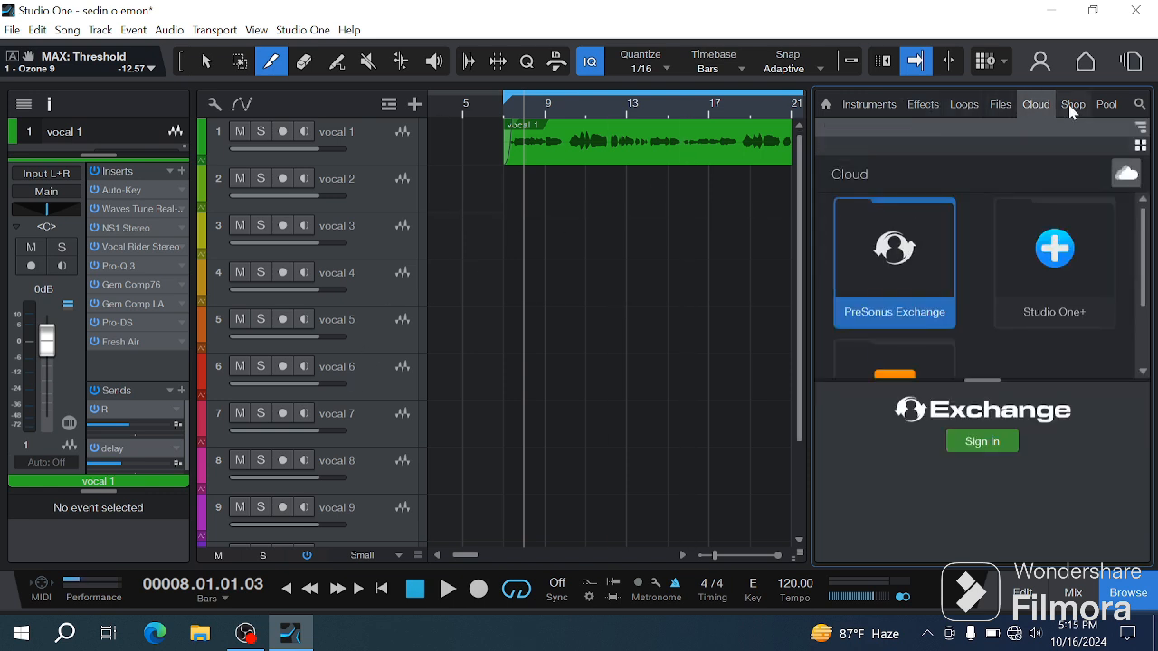
left_click(1072, 106)
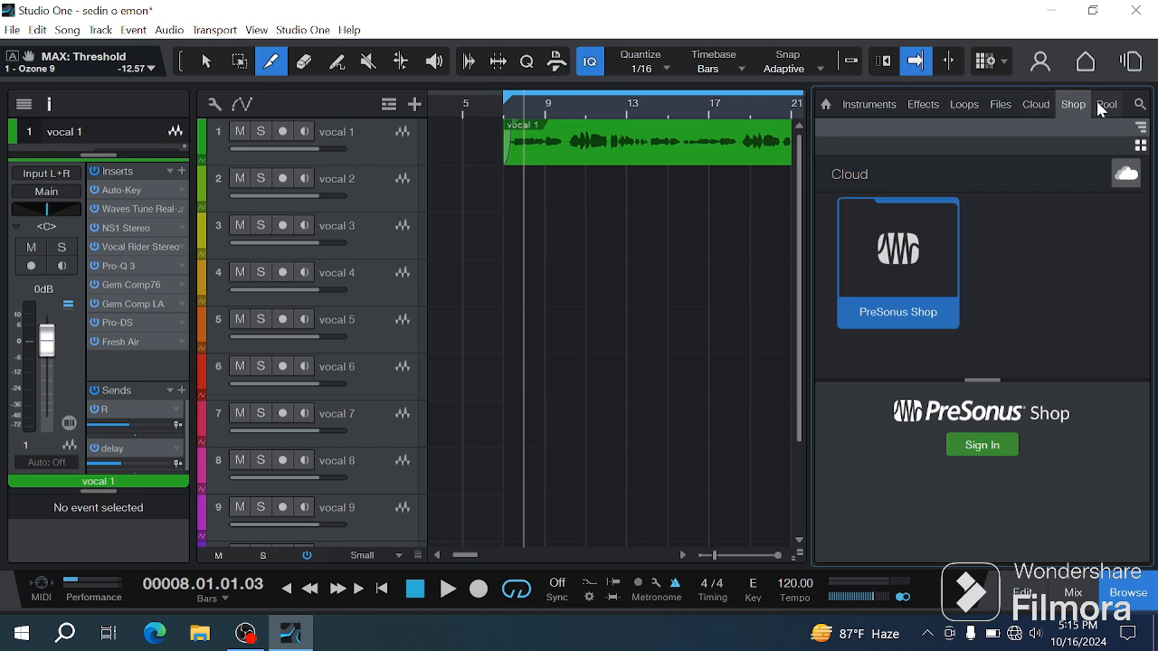
left_click(1108, 105)
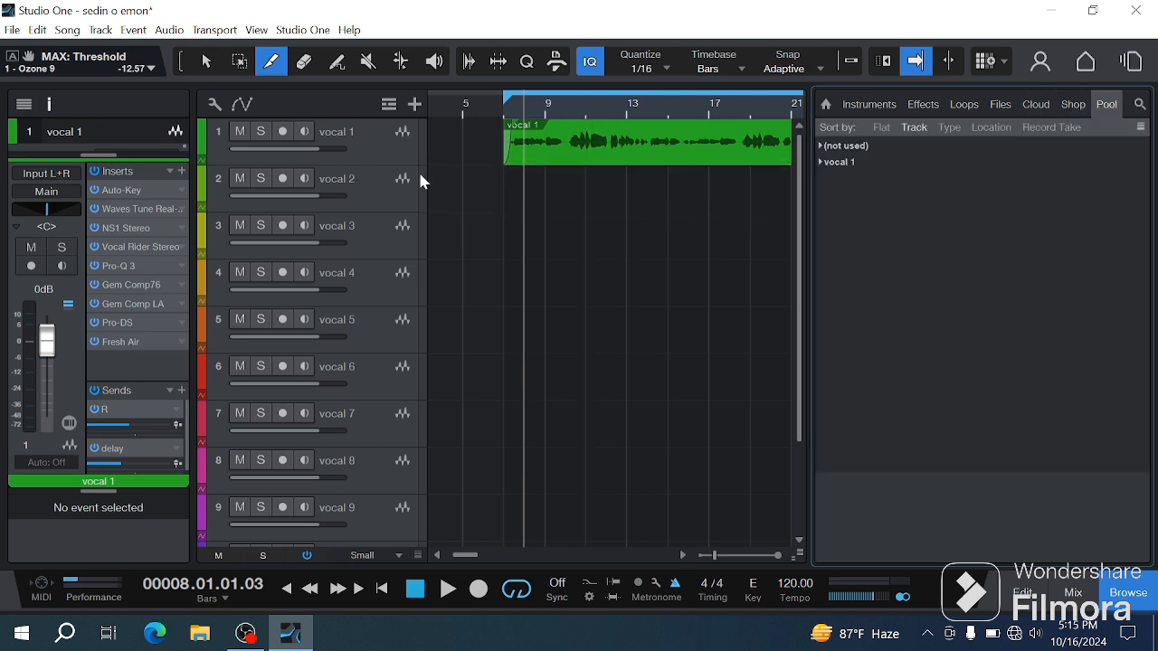
- Increase the vocal 1 track's height to about five times its current size
left_click_drag(395, 164, 395, 350)
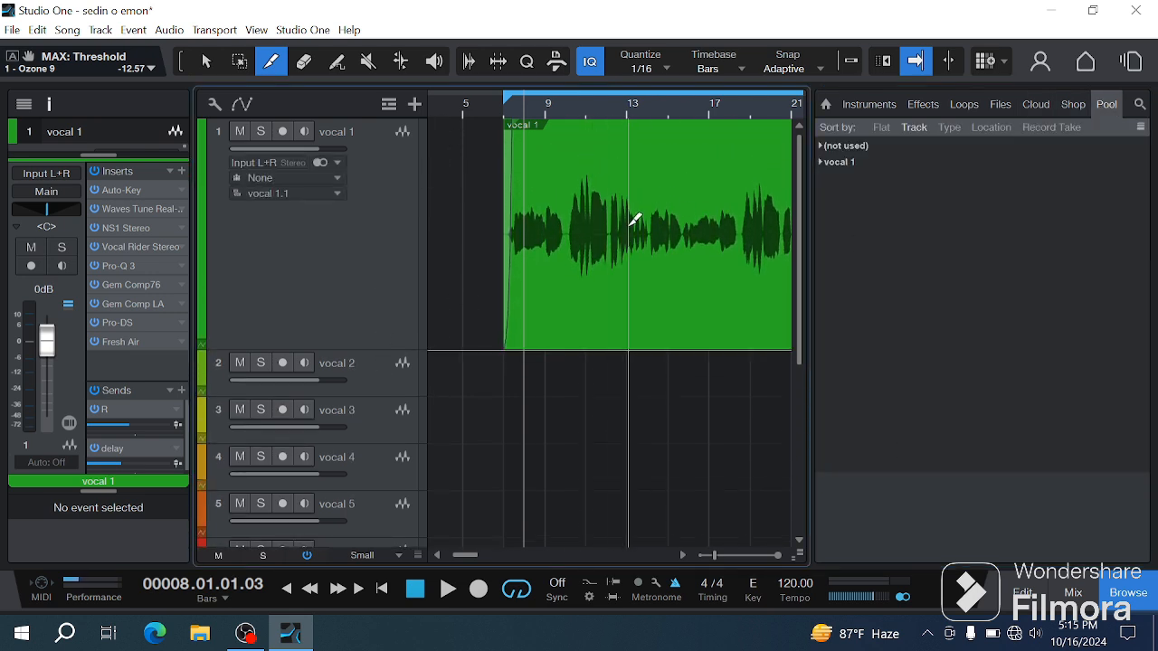
- Split the vocal 1 event at about bar 15 and move its first part down to the vocal 3 track
left_click(674, 274)
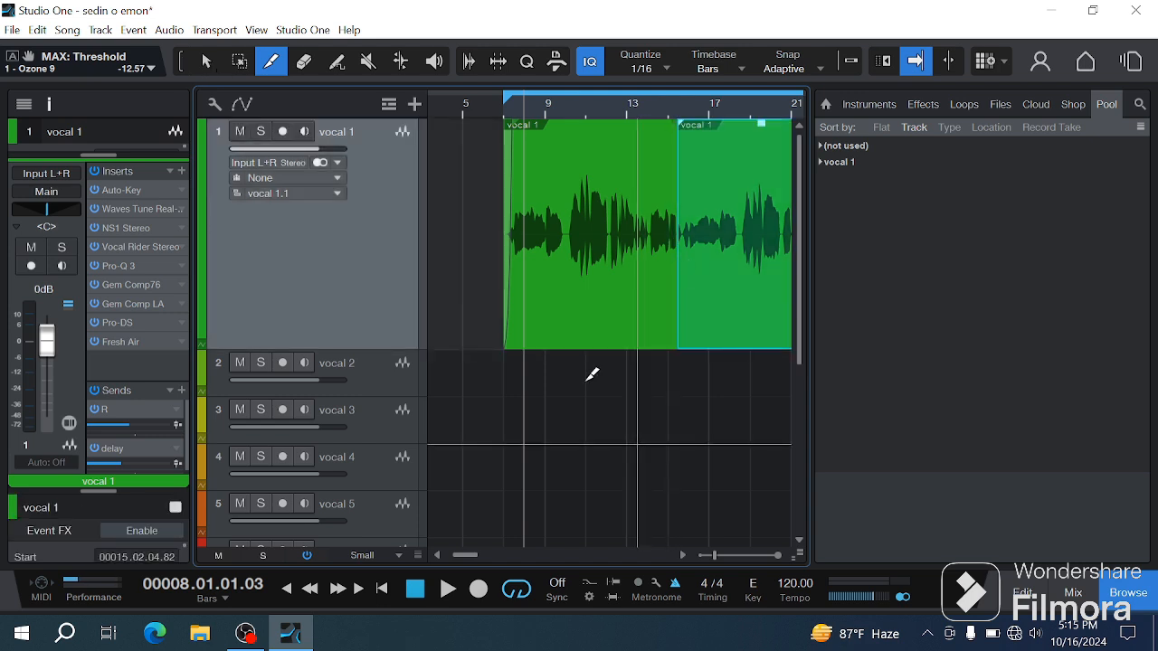
left_click(207, 61)
left_click_drag(623, 274, 602, 416)
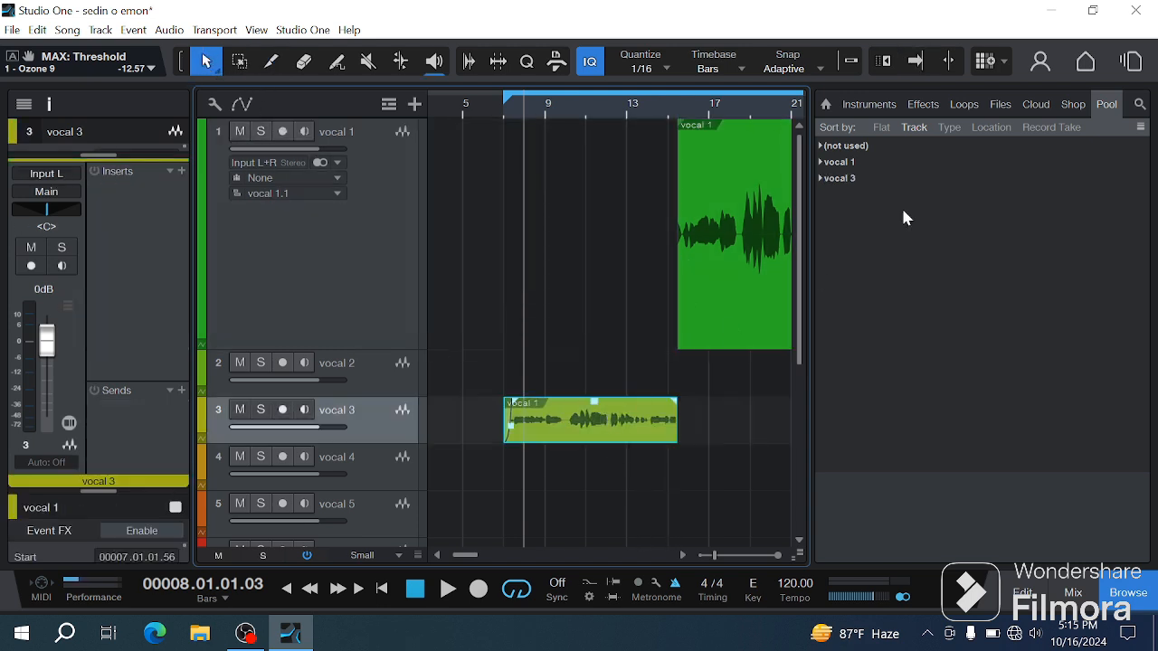
- Expand the vocal 3, vocal 1 and (not used) groups in the pool
left_click(823, 178)
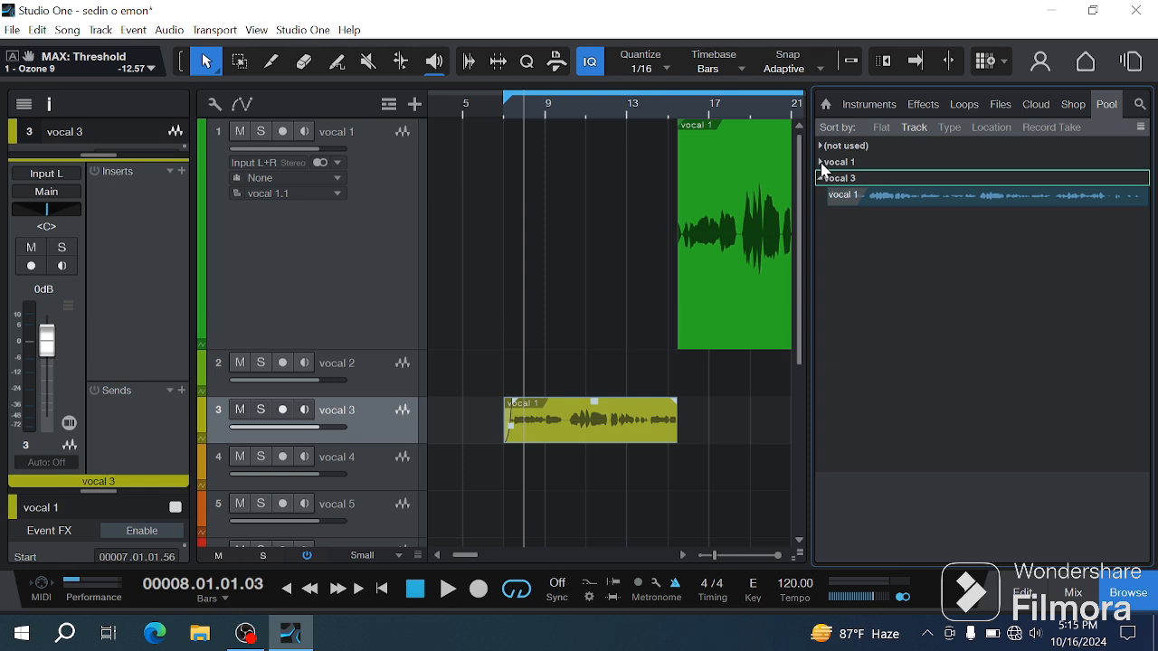
left_click(821, 161)
left_click(820, 147)
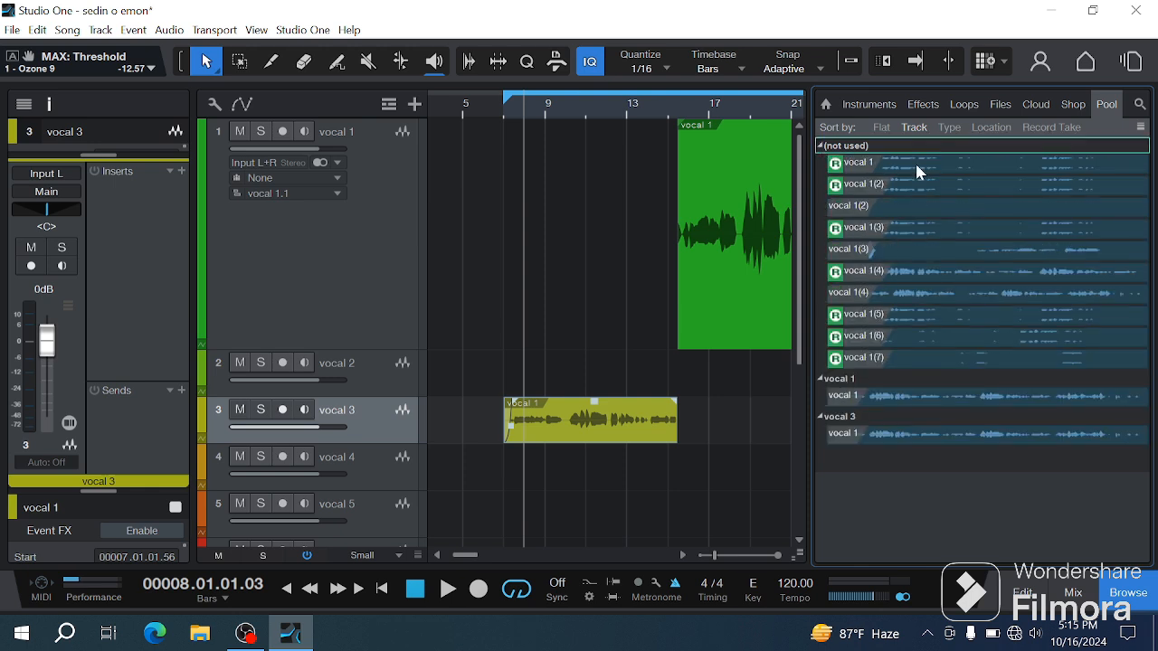
- Preview several unused vocal recordings in the pool, including vocal 1(2), vocal 1, vocal 1(4) and vocal 1(7)
left_click(965, 207)
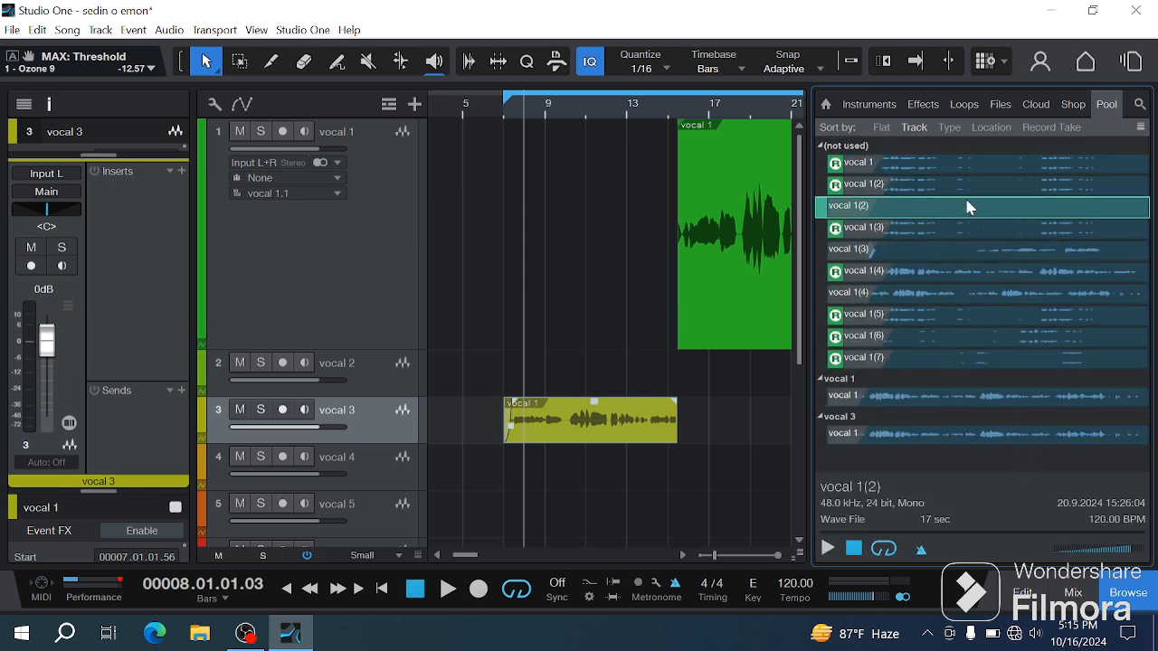
left_click(963, 181)
left_click(963, 164)
left_click(959, 274)
left_click(964, 358)
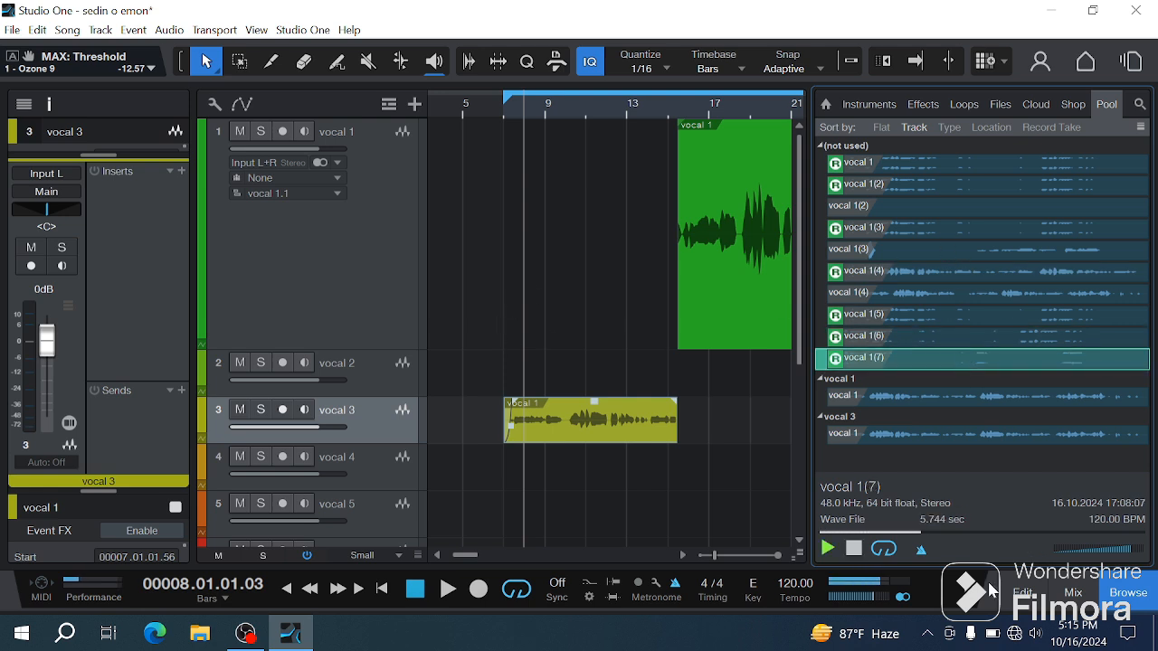
- Play the song briefly with autoscroll turned on, closing the browser during playback
key("f")
key("space")
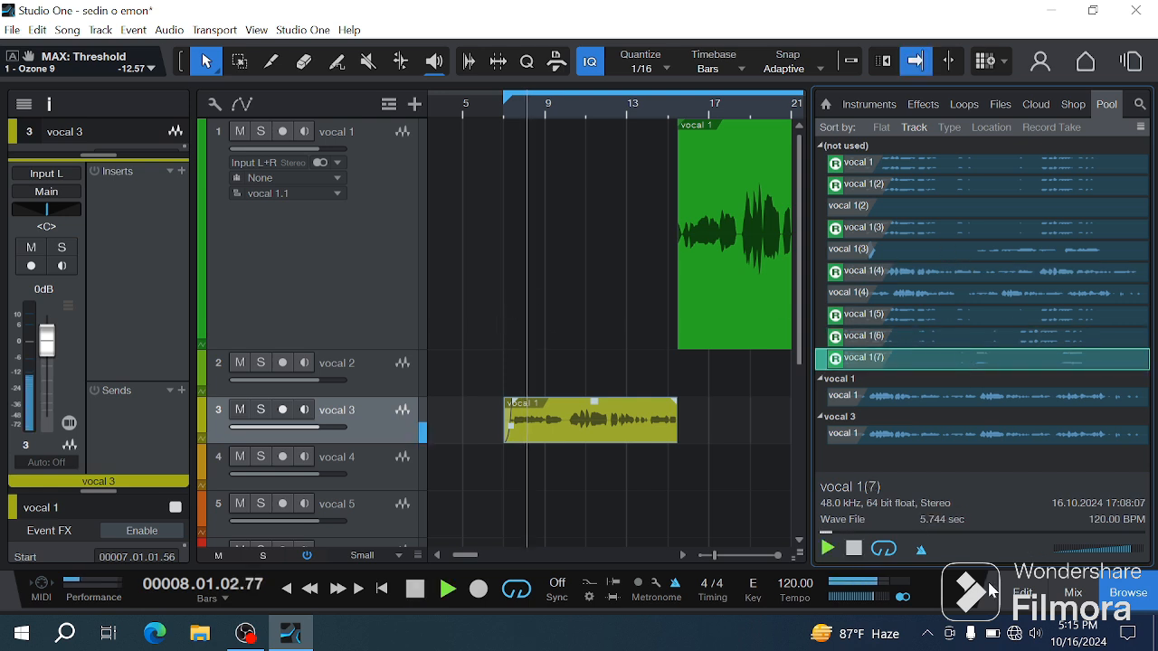
left_click(1131, 601)
key("space")
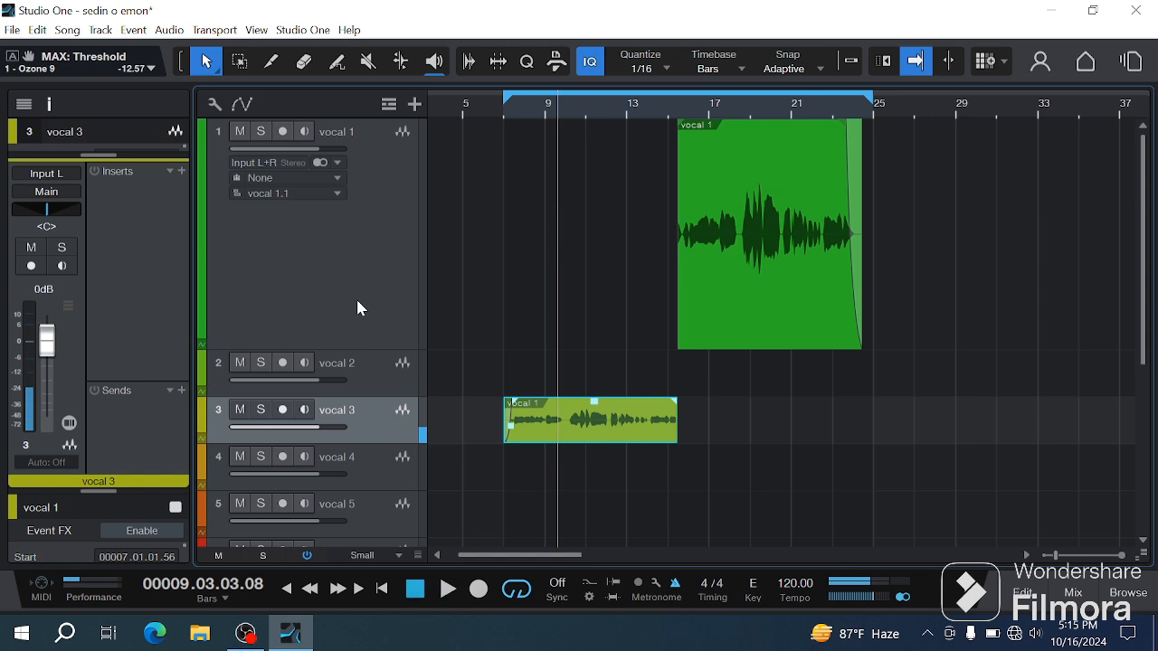
- Undo the vocal event's move and split along with the addition of the extra vocal tracks
key("ctrl+z")
key("ctrl+z")
key("ctrl+z")
key("ctrl+z")
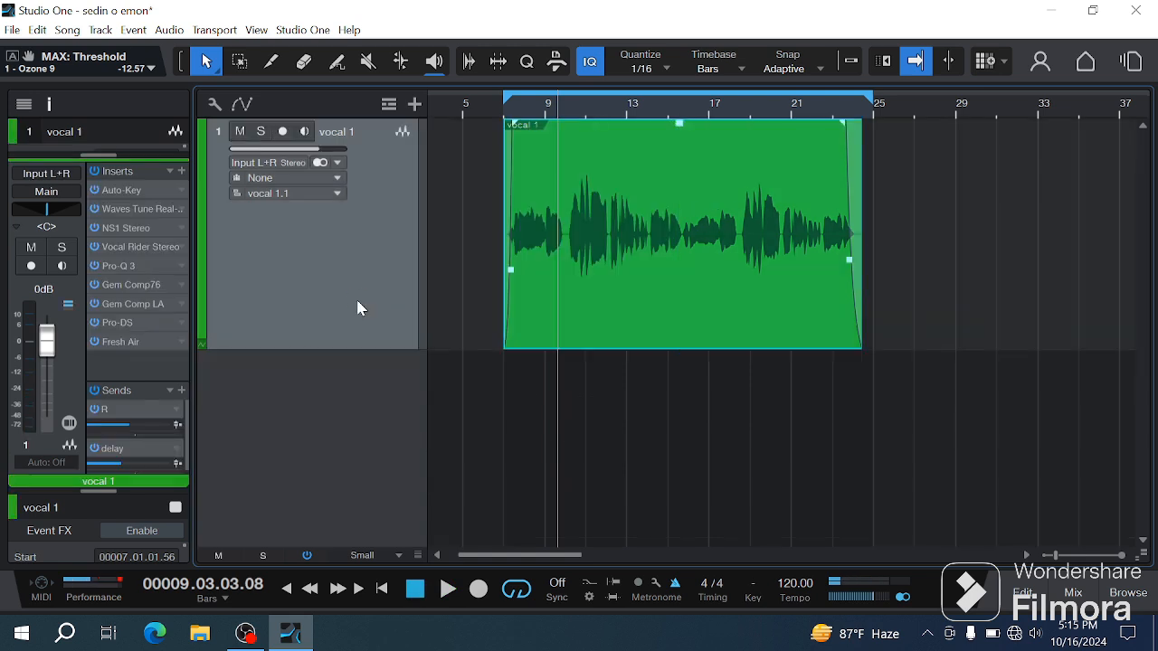
key("ctrl+z")
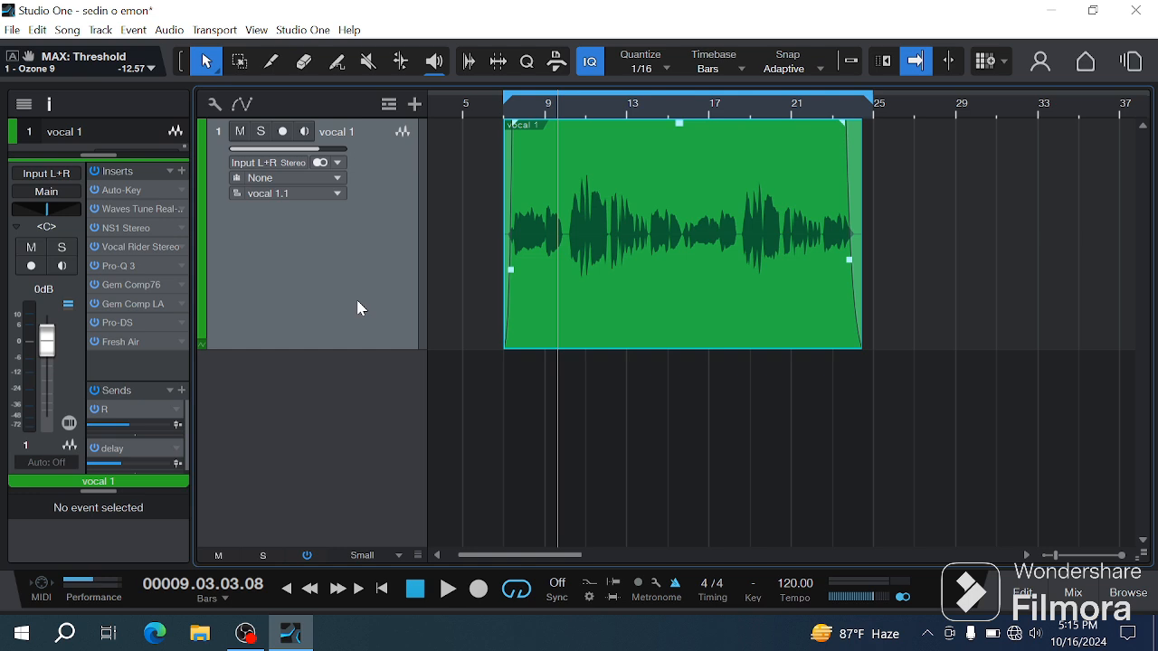
- Zoom the timeline out and place the playback cursor at about bar 47
left_click_drag(615, 108, 635, 102)
left_click(635, 102)
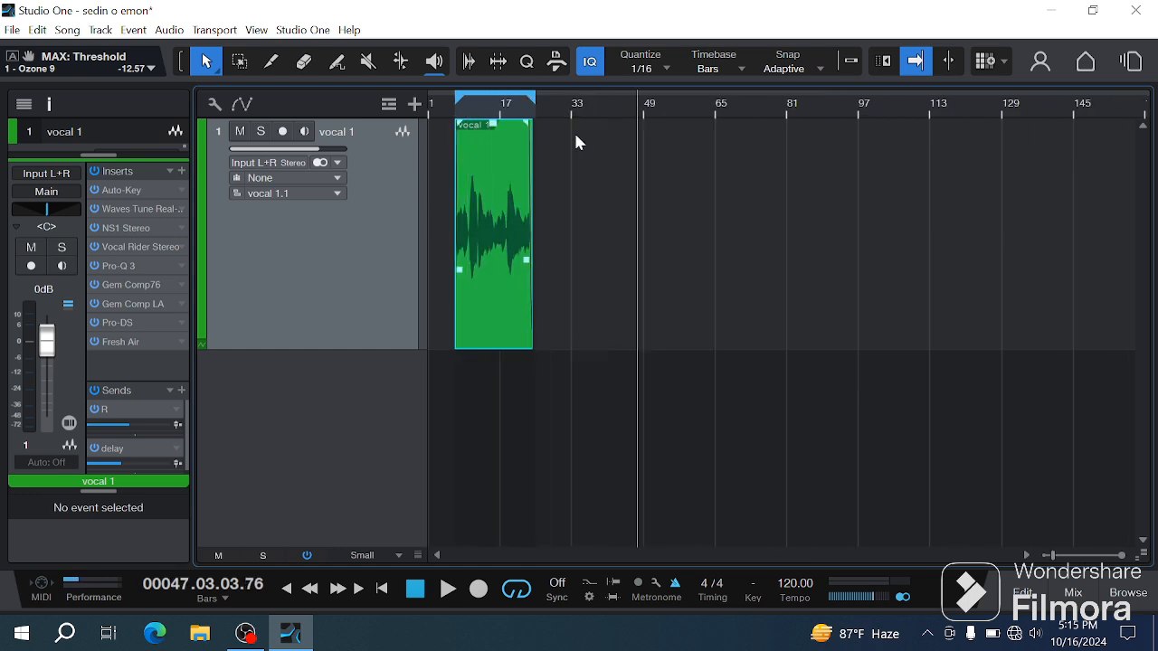
- Reduce the height of the vocal 1 track and show the pool in the browser
left_click_drag(365, 350, 367, 212)
left_click(1128, 593)
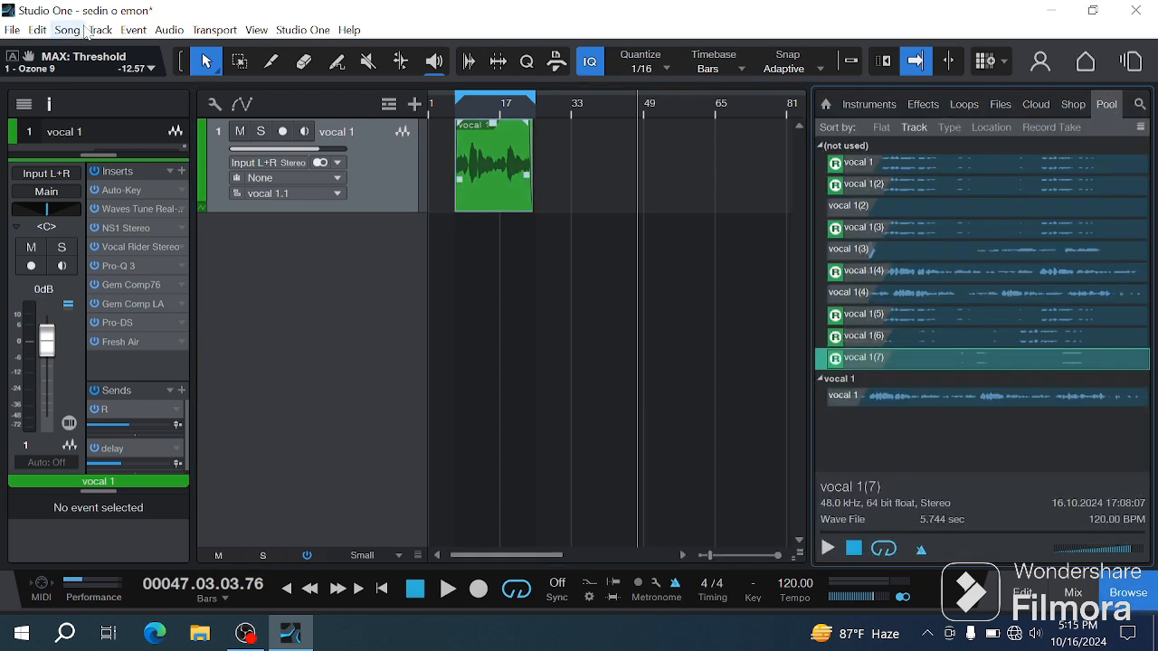
left_click(973, 163)
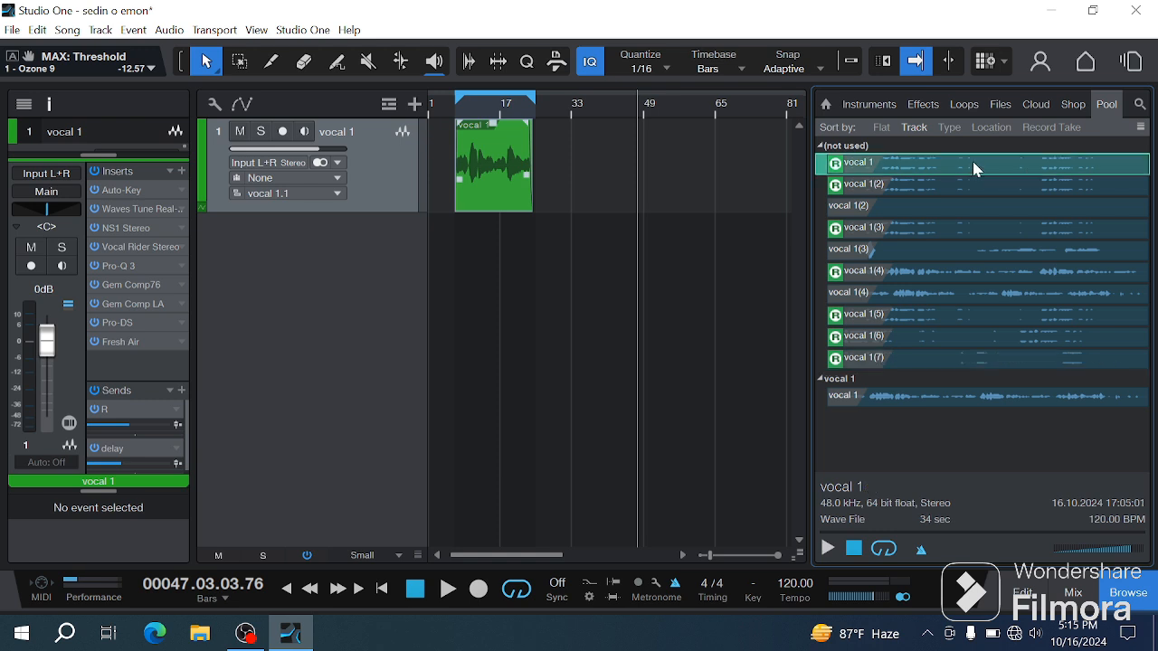
right_click(972, 161)
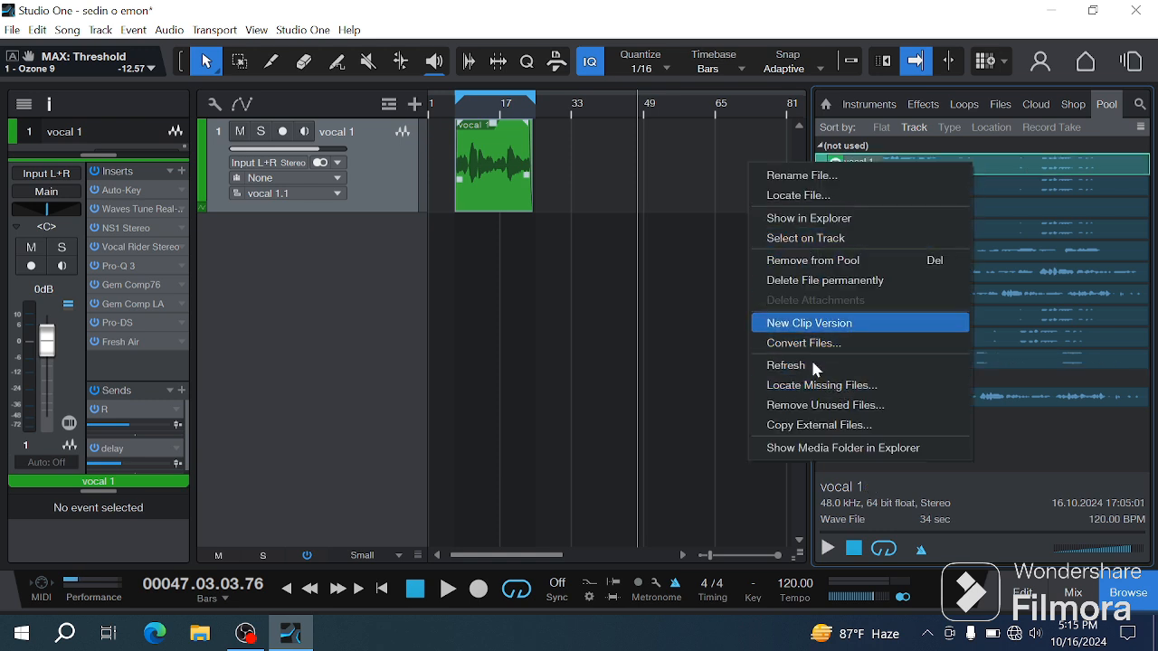
left_click(840, 412)
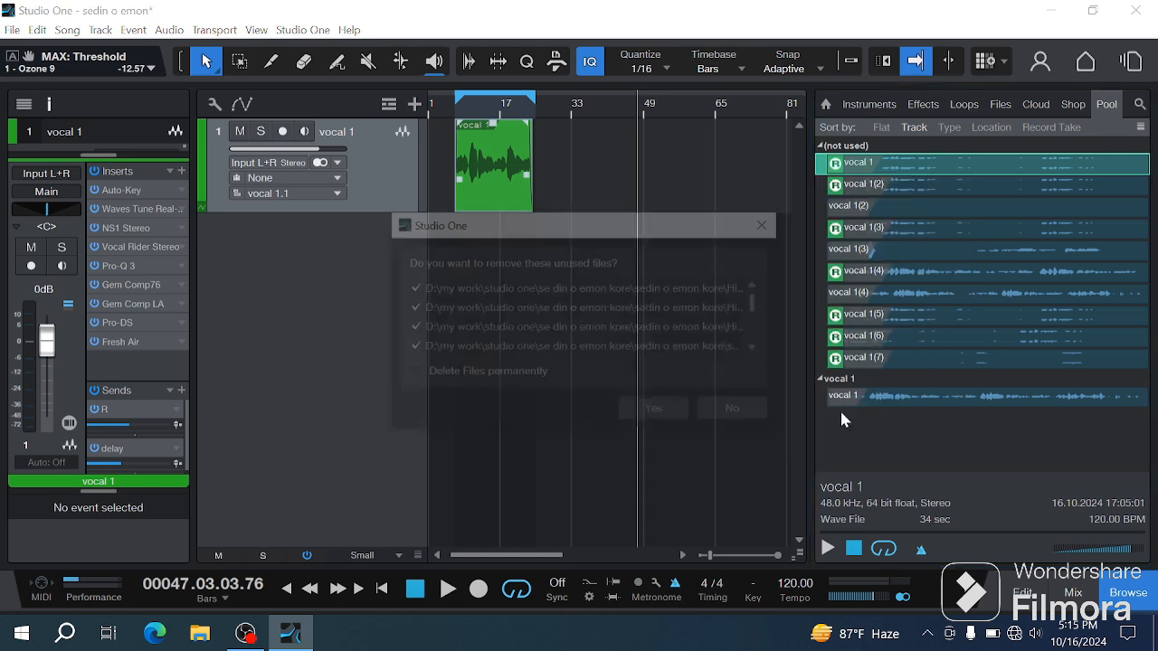
left_click(738, 413)
- Remove the unused stereo recording vocal 1(2) from the pool and run Copy External Files on all remaining pool files
right_click(936, 184)
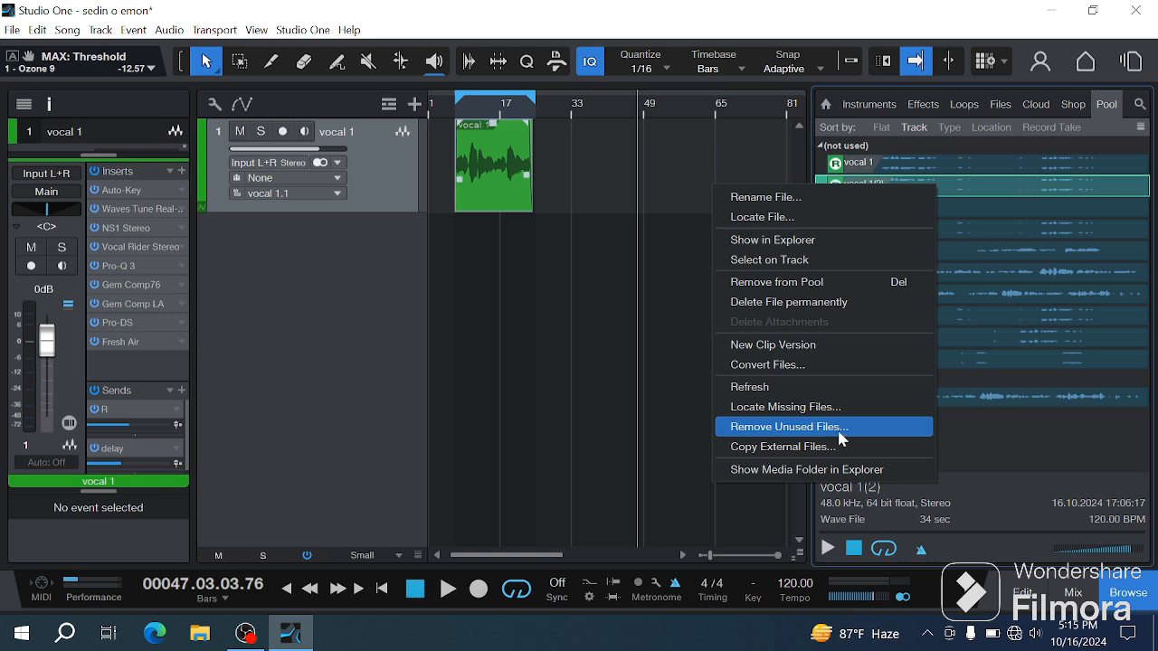
left_click(834, 286)
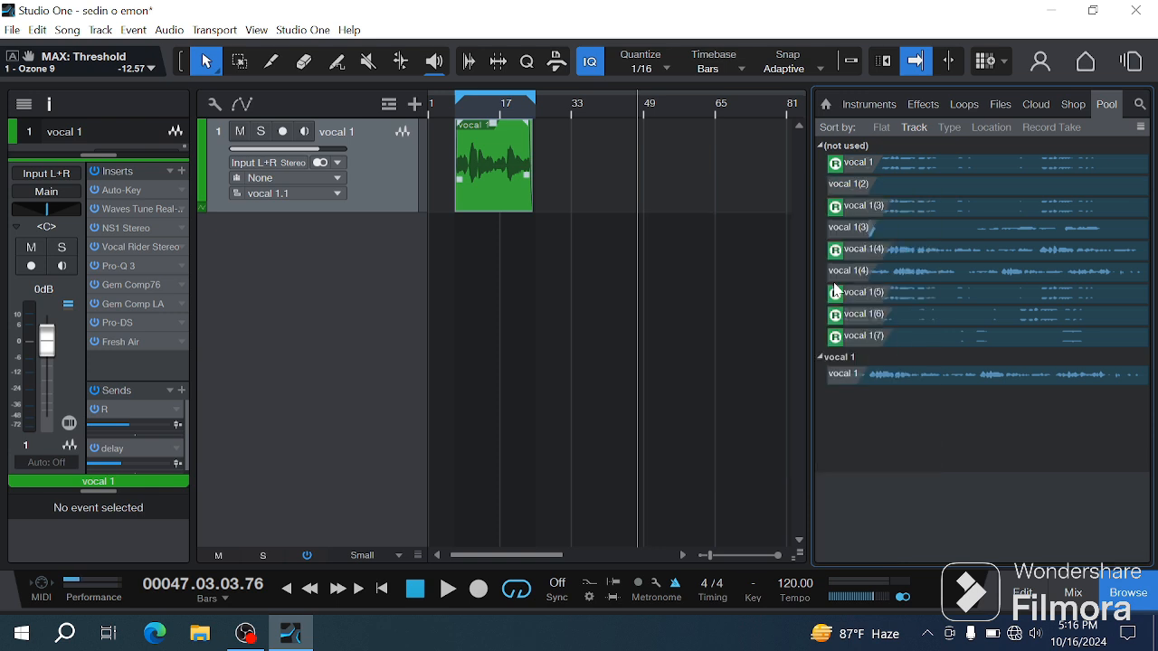
left_click(916, 190)
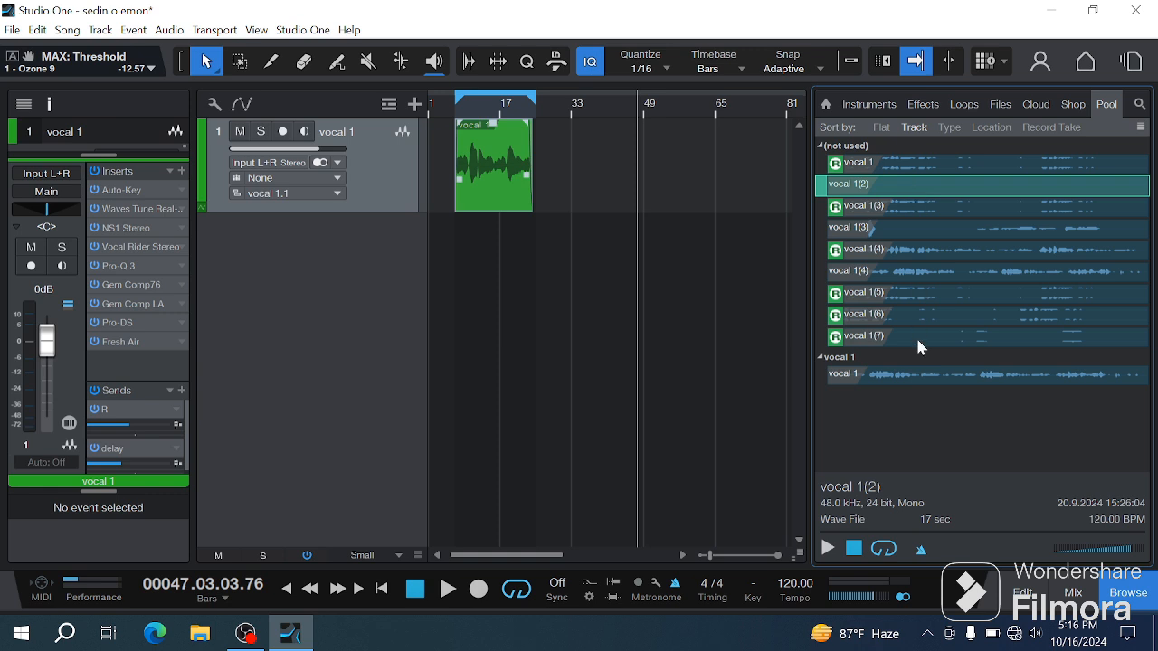
left_click_drag(934, 419, 925, 166)
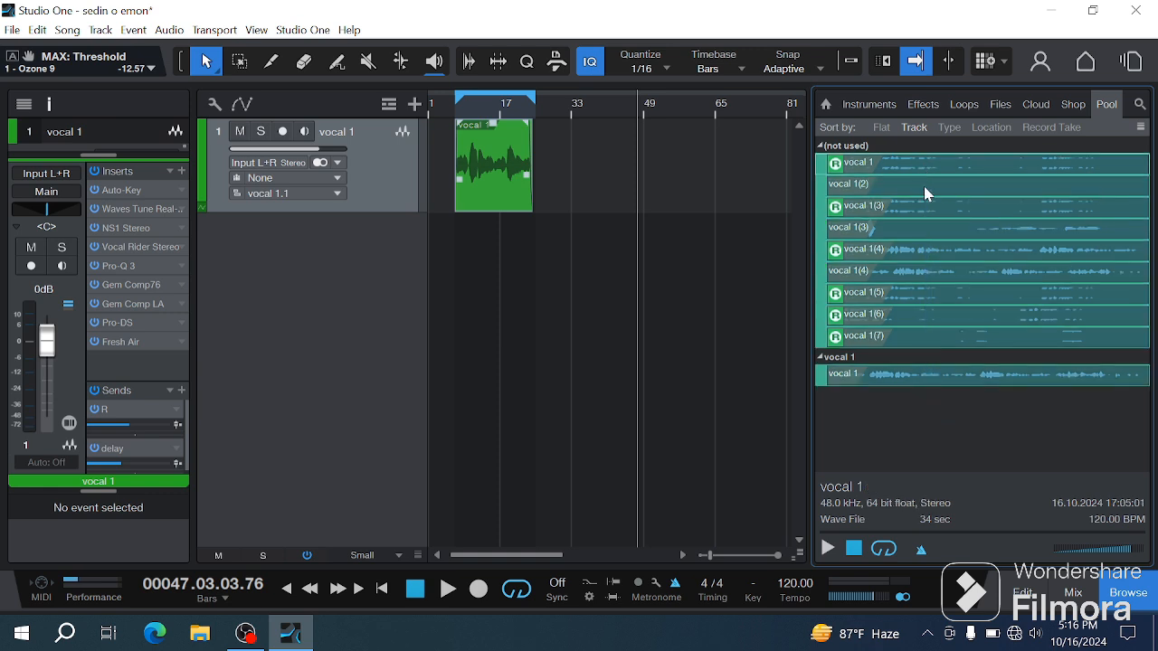
right_click(924, 192)
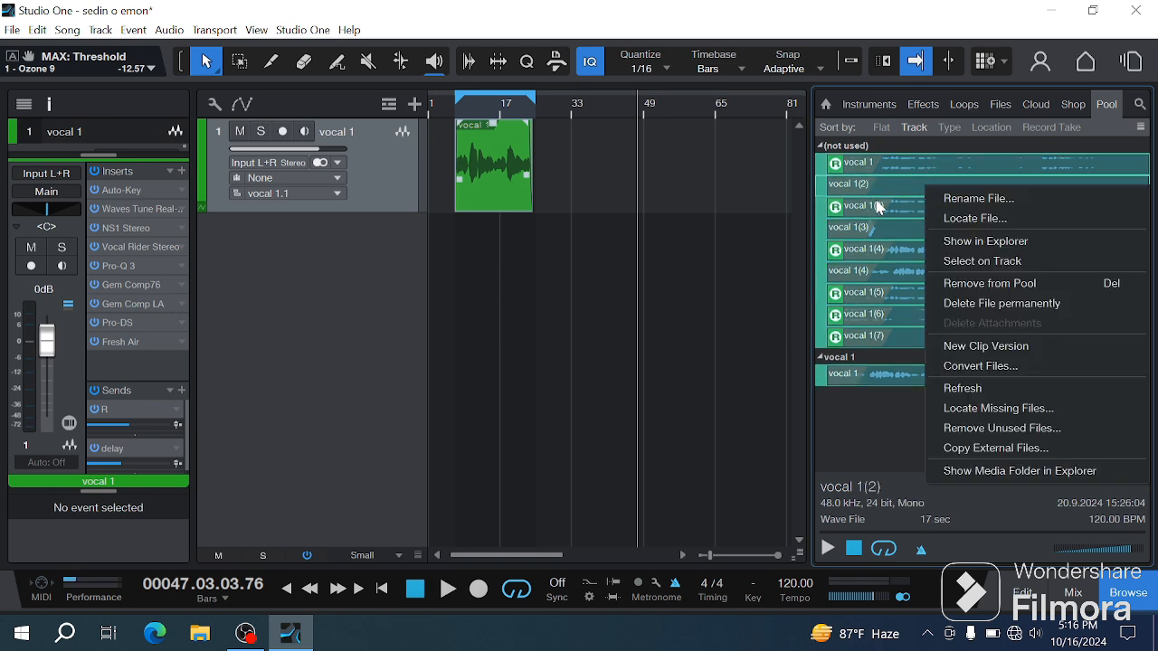
left_click(1049, 449)
left_click(671, 411)
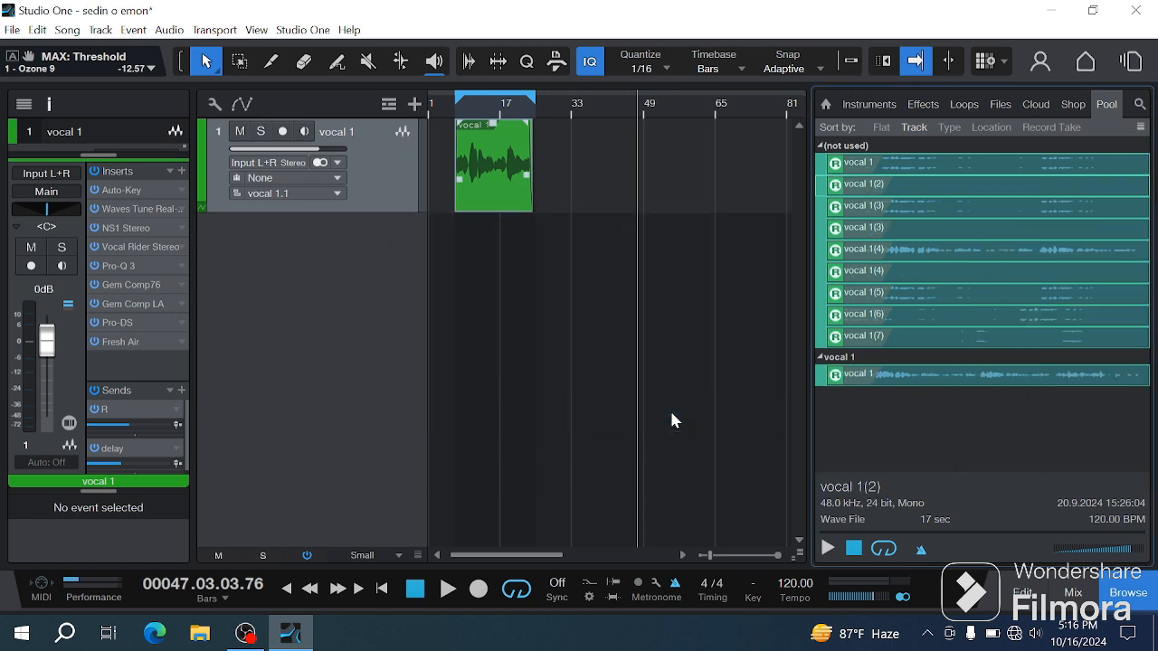
- Close the browser and place the playback cursor at about bar 6, just before the vocal event
left_click(1126, 593)
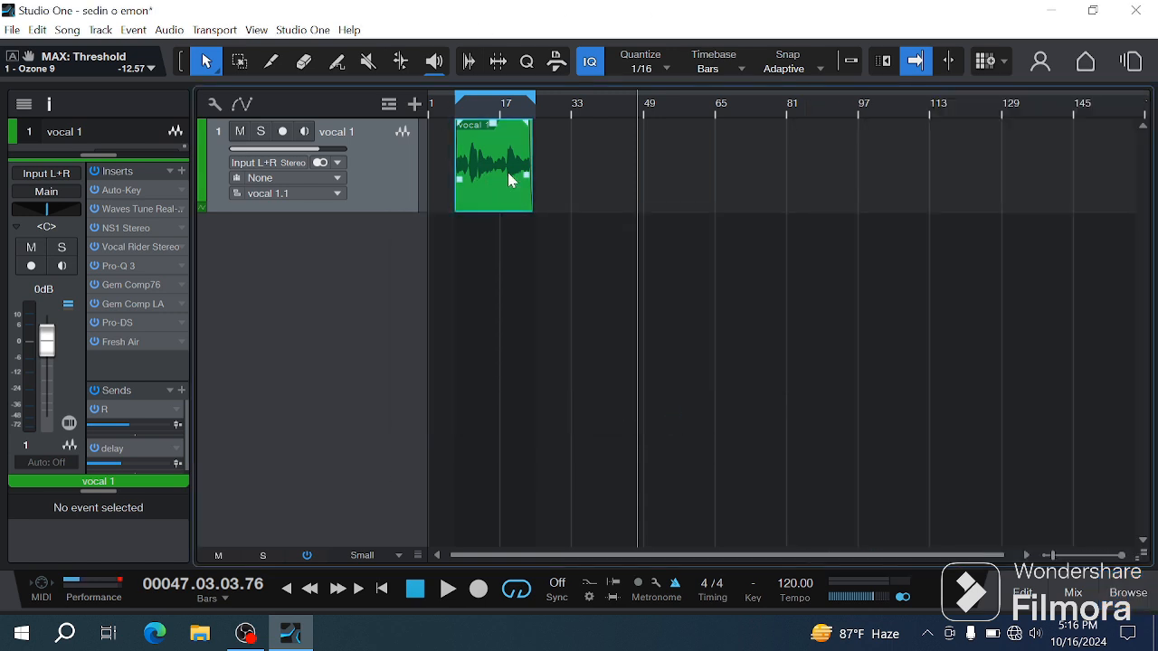
left_click(452, 113)
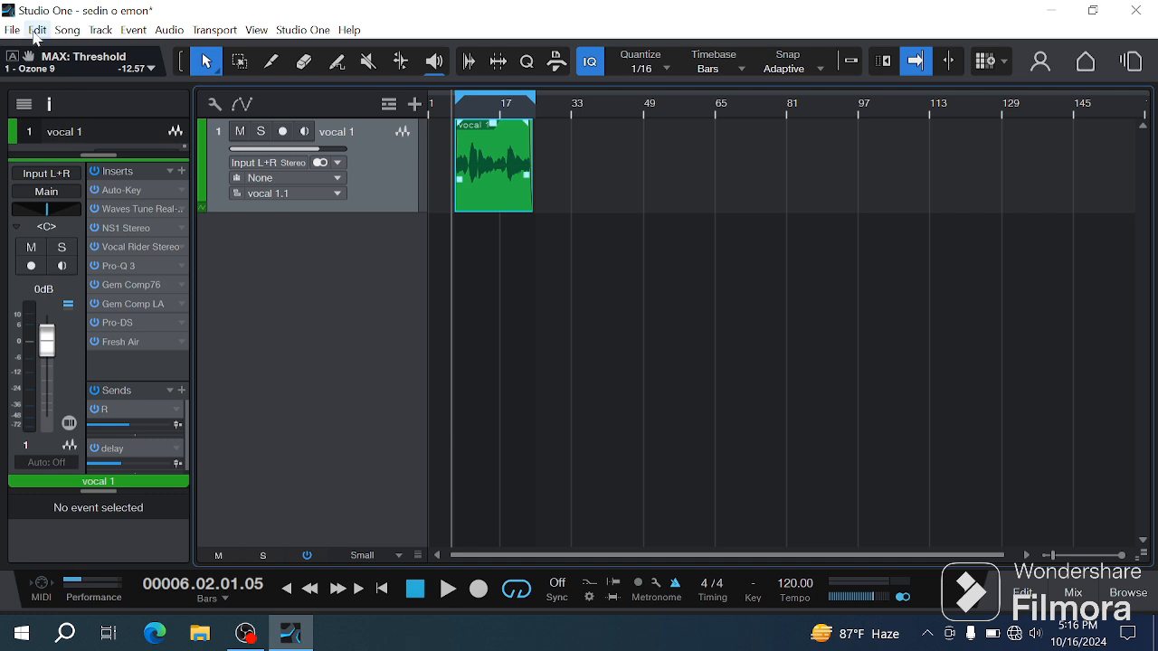
scroll(479, 109, "up", 3)
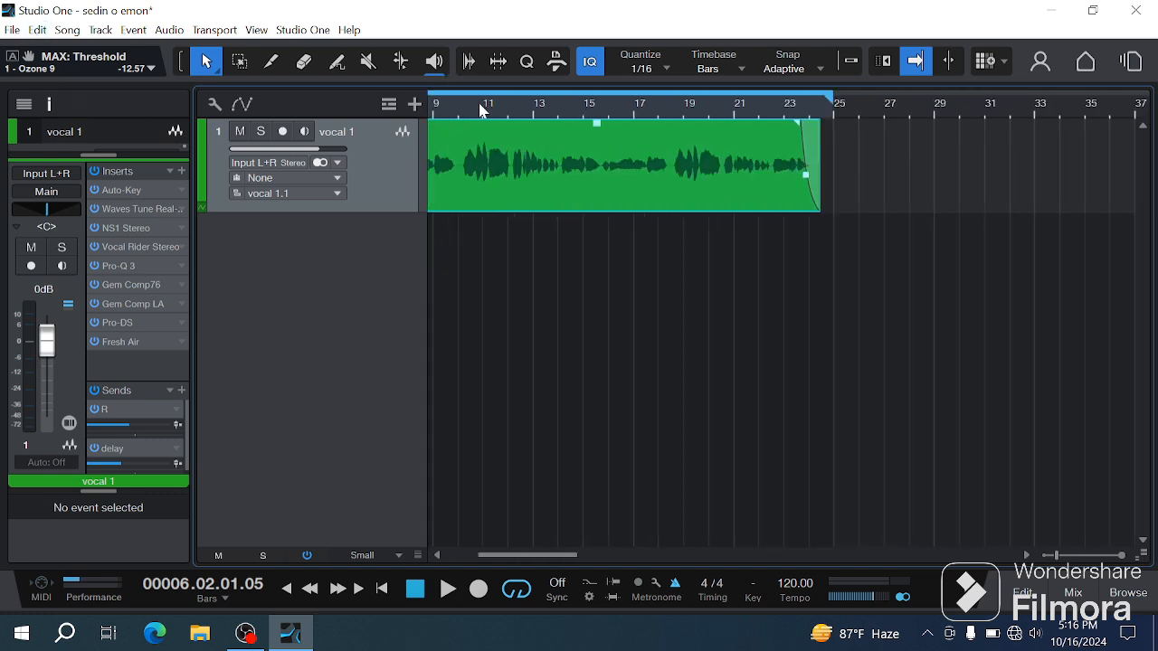
scroll(506, 122, "down", 1)
scroll(445, 138, "up", 1)
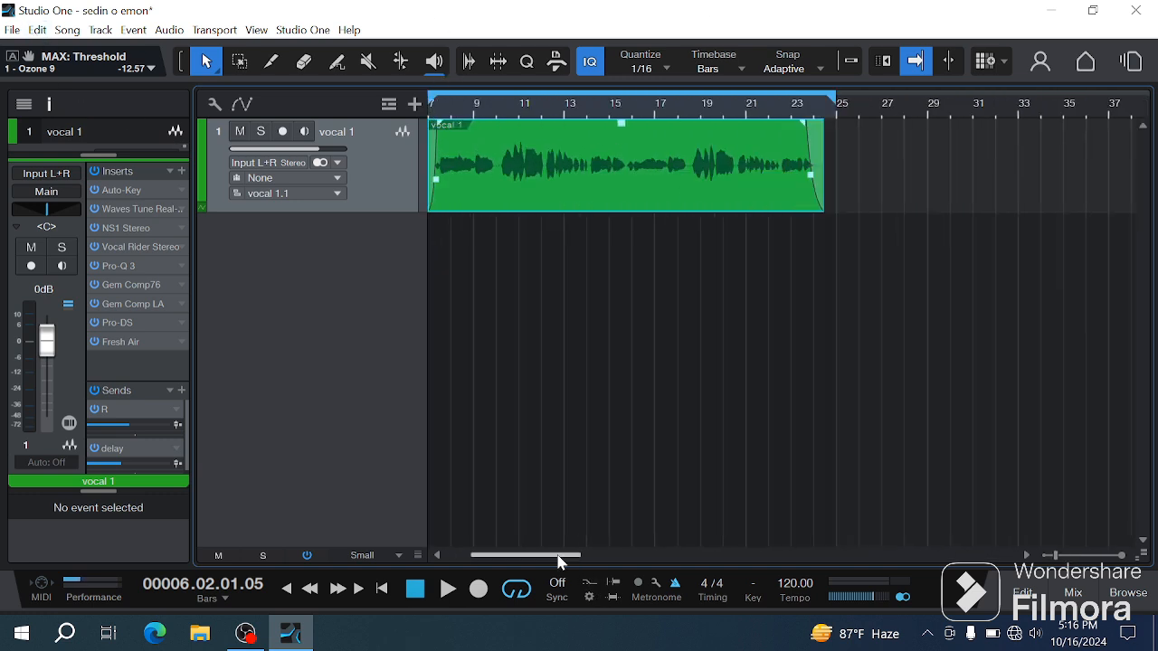
left_click_drag(555, 554, 542, 554)
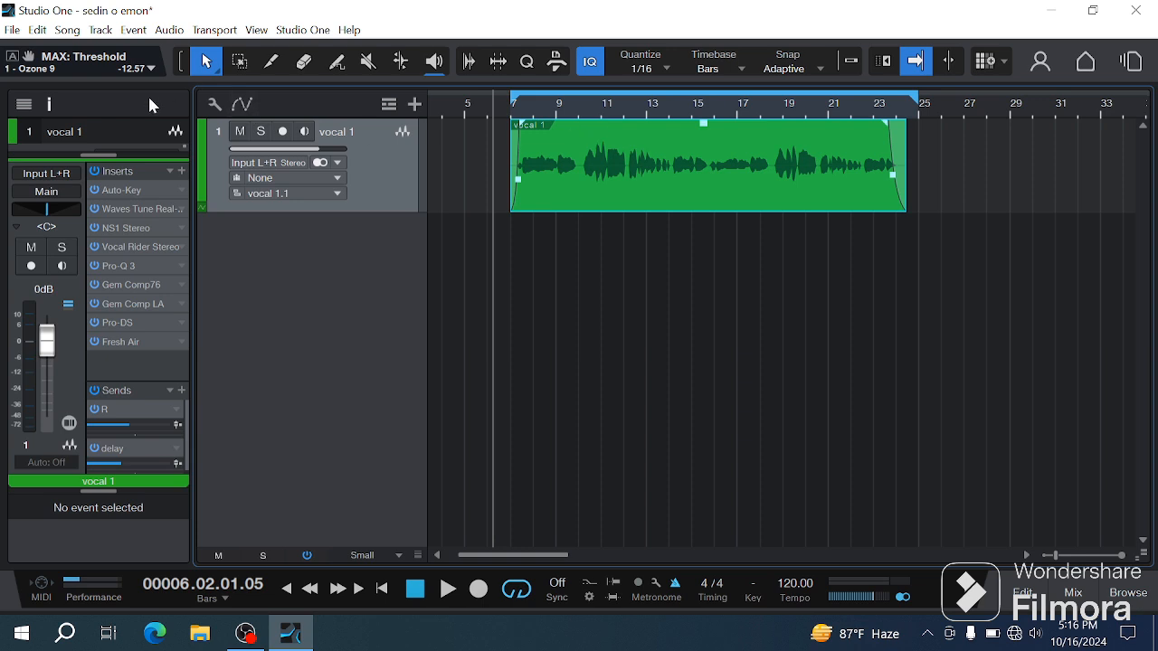
- Hide the track inspector and shorten the loop range so it ends at the end of the vocal event
left_click(56, 104)
scroll(452, 115, "up", 2)
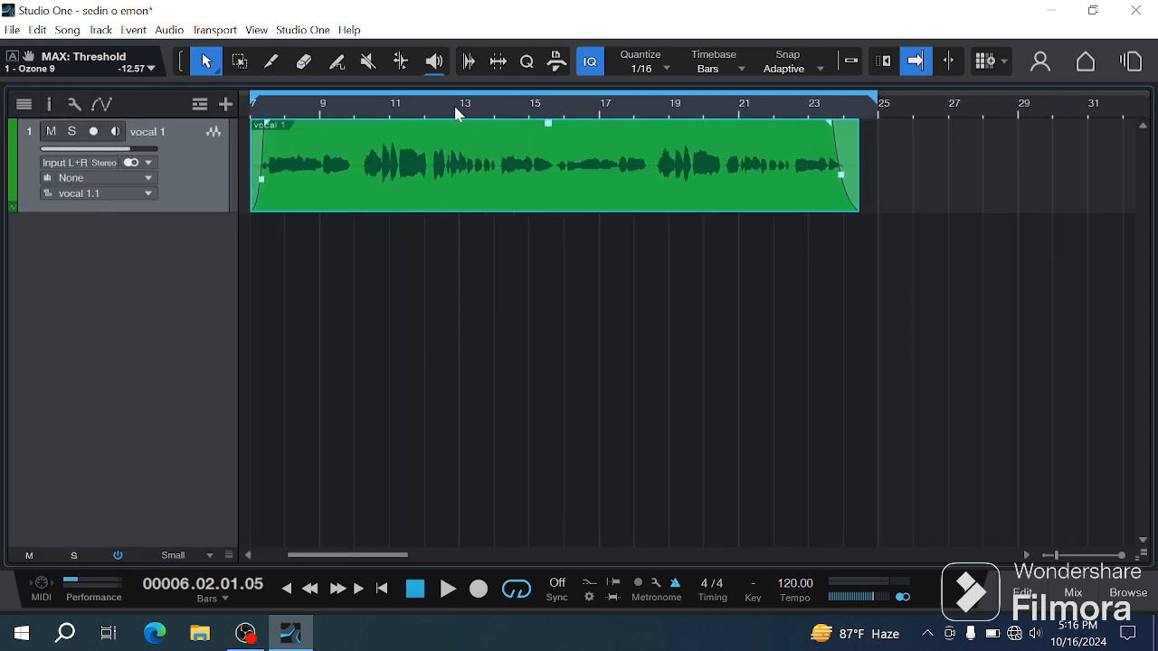
scroll(457, 113, "down", 3)
scroll(456, 113, "up", 2)
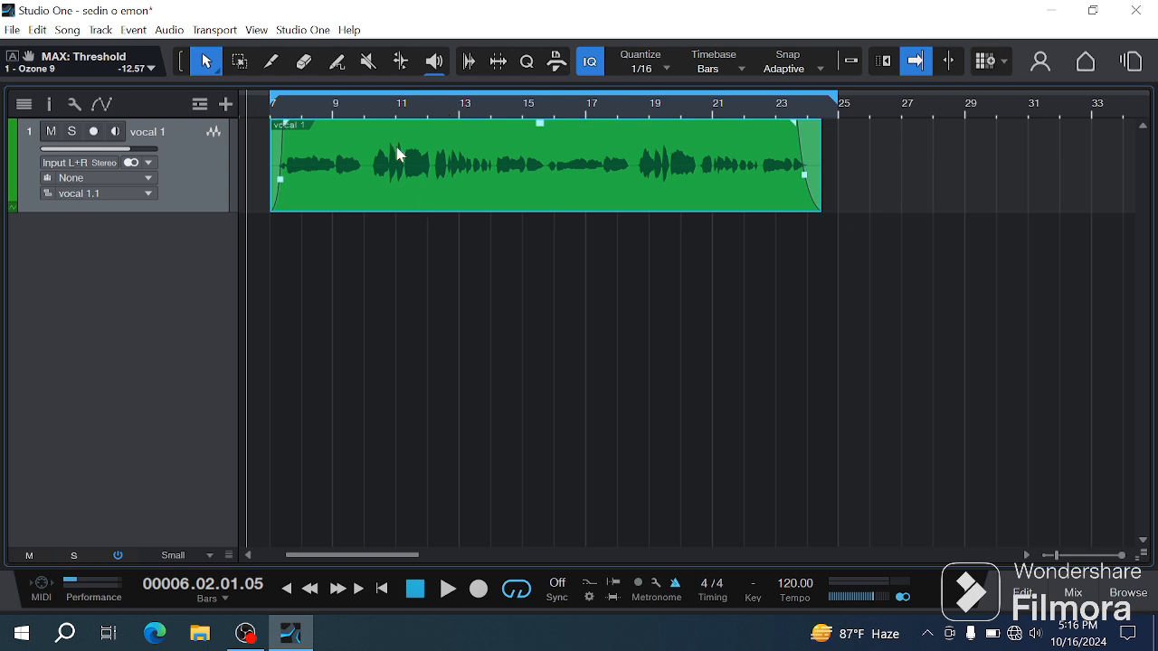
scroll(268, 106, "up", 2)
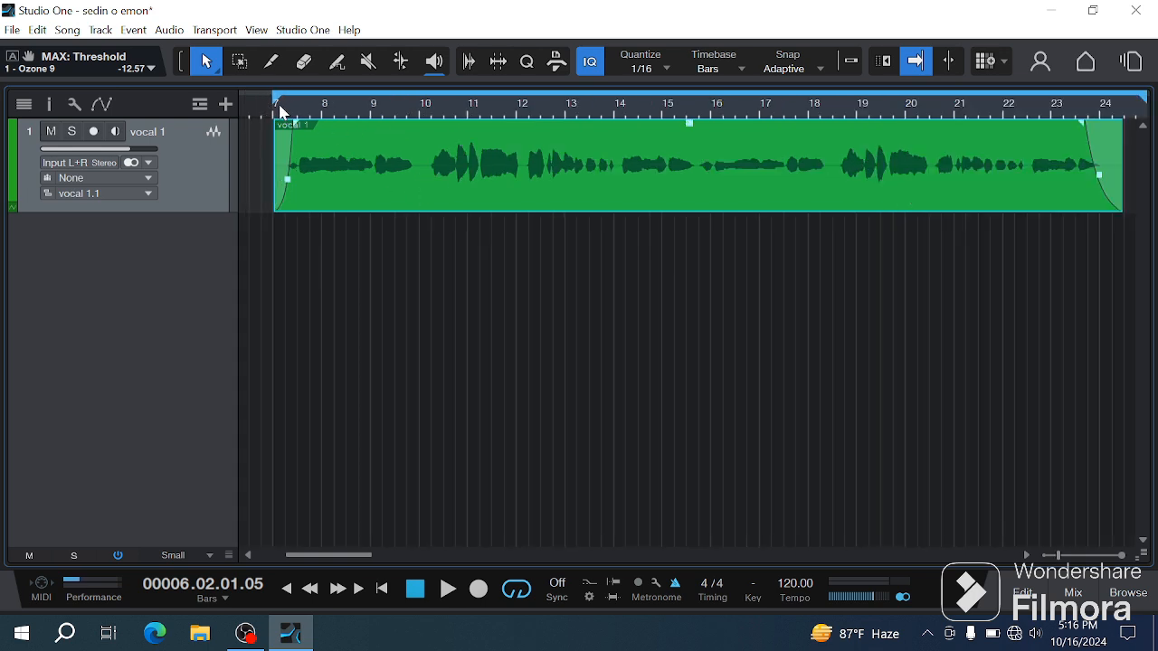
scroll(295, 114, "down", 2)
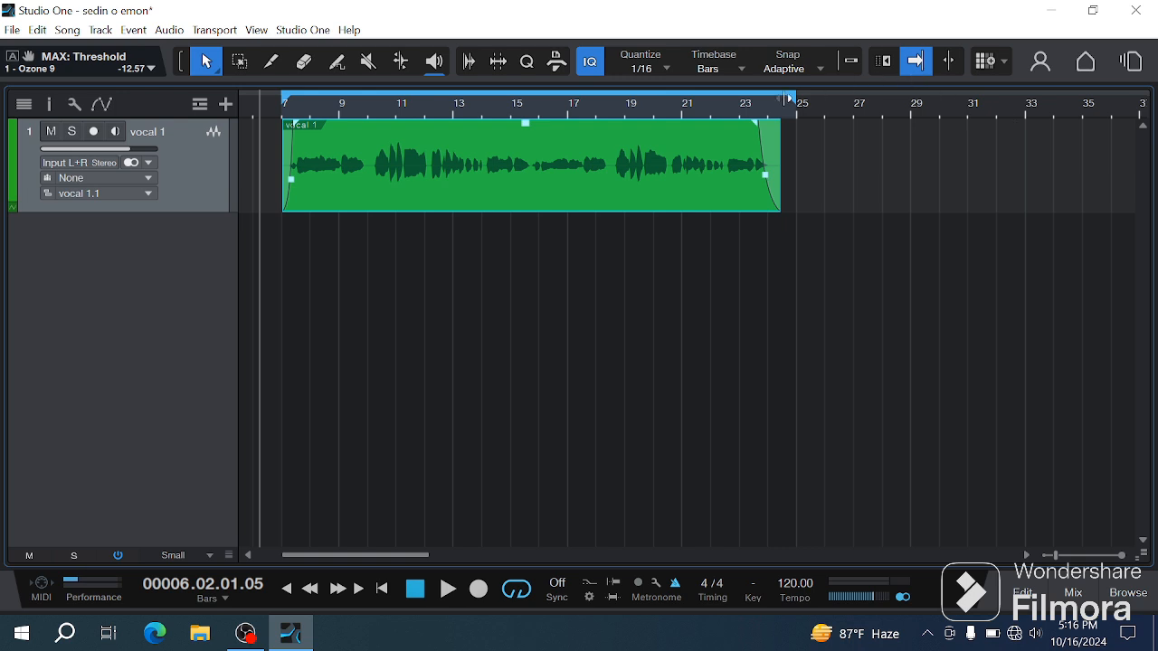
left_click_drag(796, 99, 780, 119)
- Increase the height of the vocal 1 track to roughly twice its size
left_click_drag(213, 214, 222, 322)
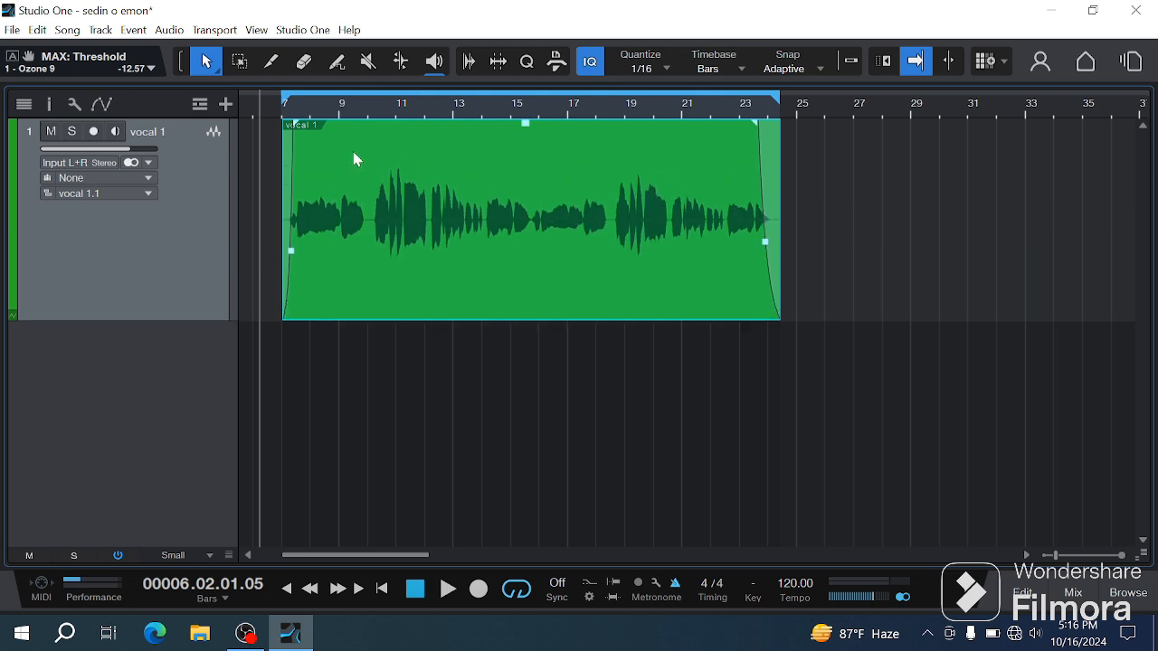
scroll(362, 121, "up", 2)
scroll(363, 122, "down", 3)
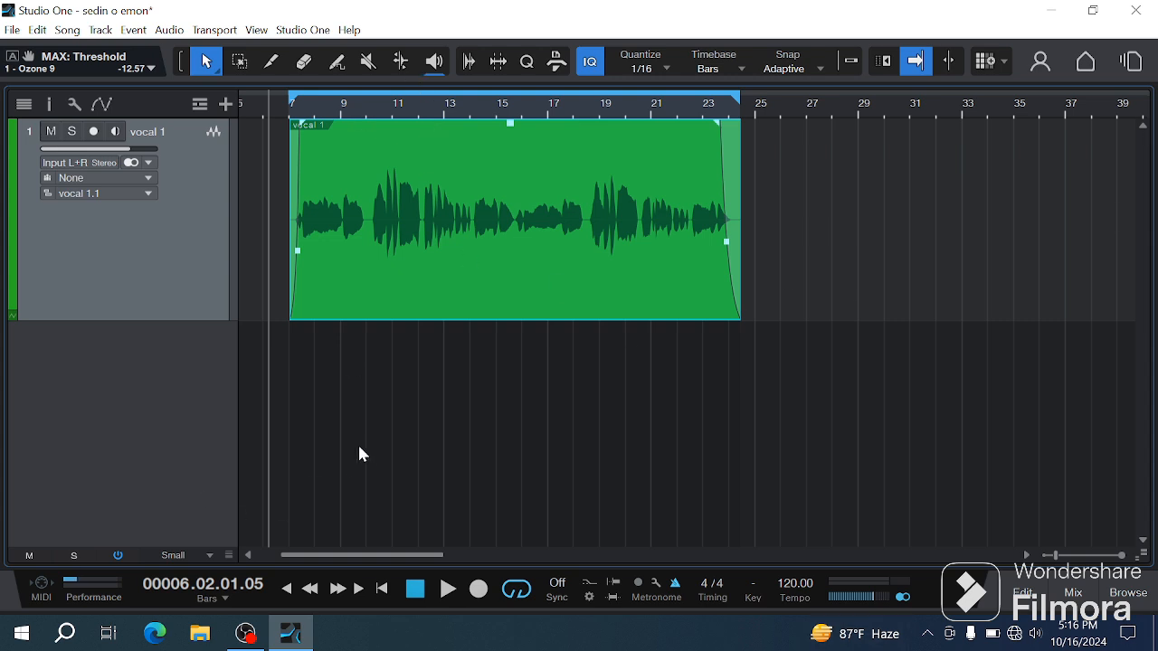
scroll(307, 114, "down", 3)
scroll(313, 115, "up", 2)
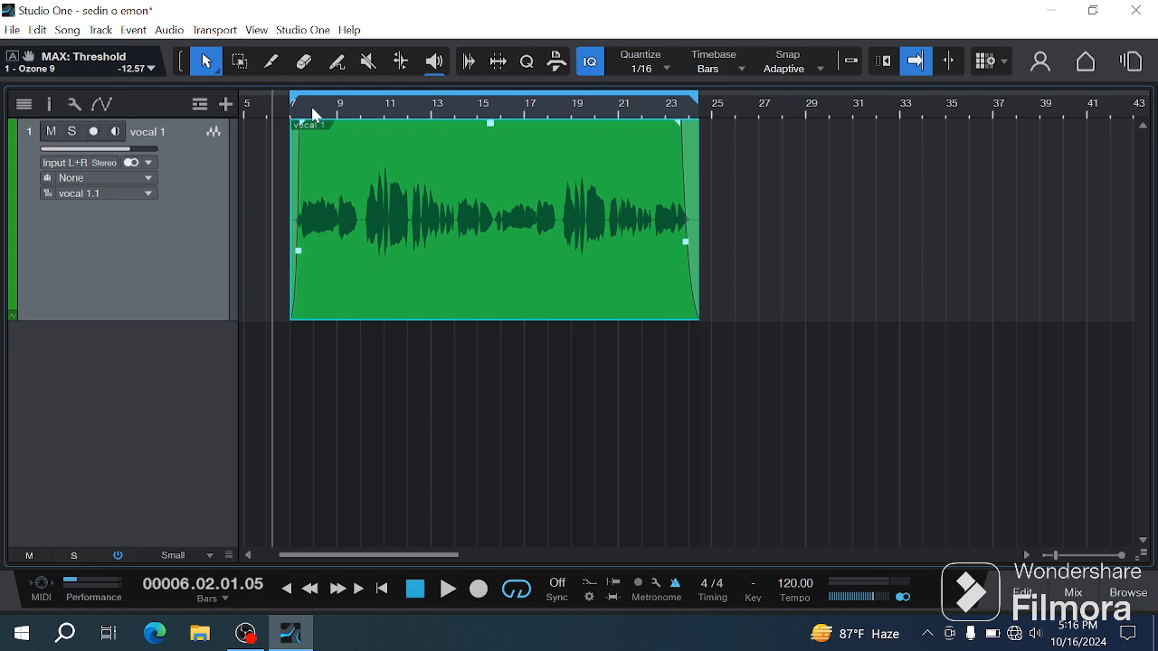
scroll(314, 114, "up", 2)
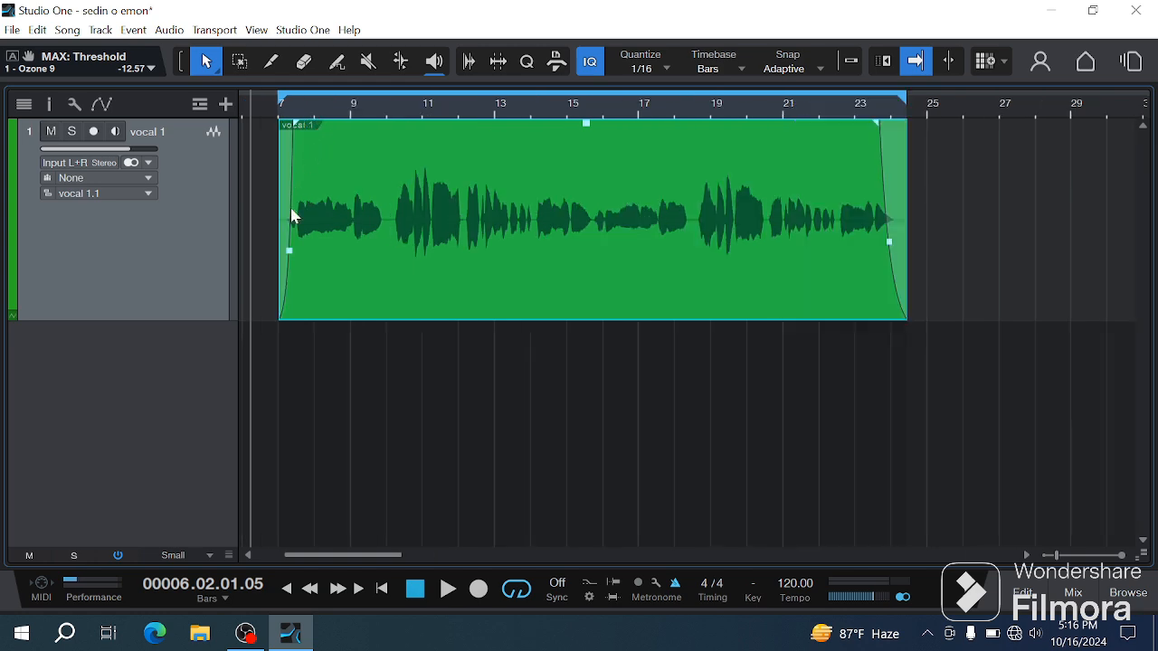
- Switch to the OBS window
left_click(245, 633)
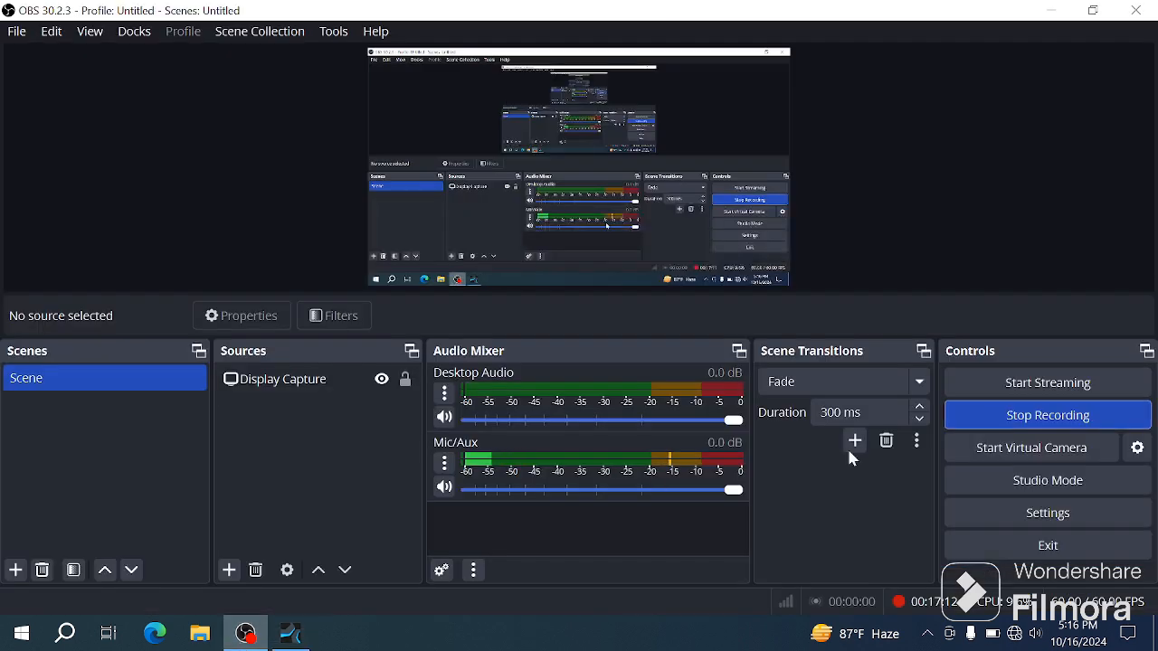